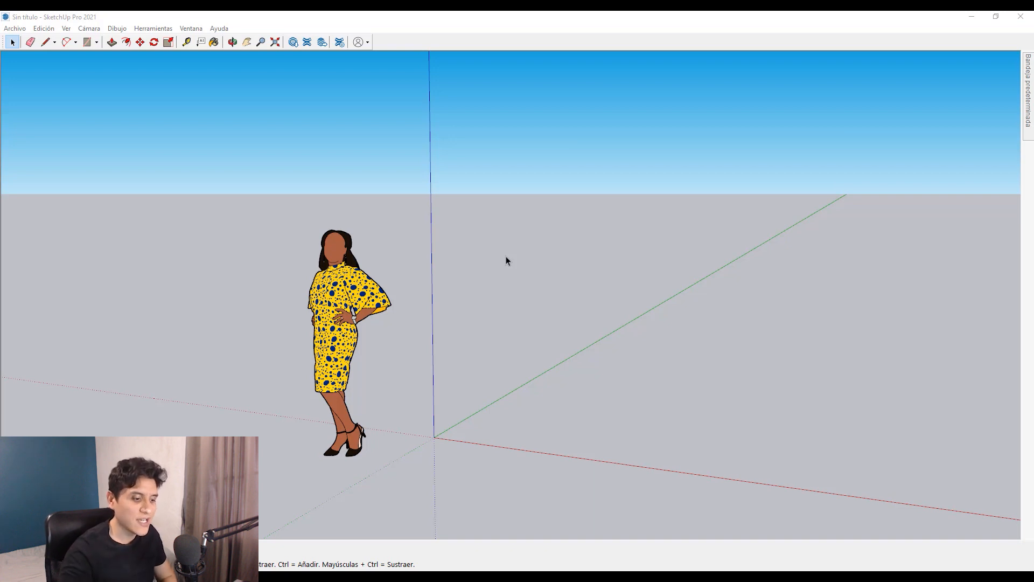
Draw a rectangle flat on the ground plane beside the origin, near the scale figure
scroll(613, 325, down, 2)
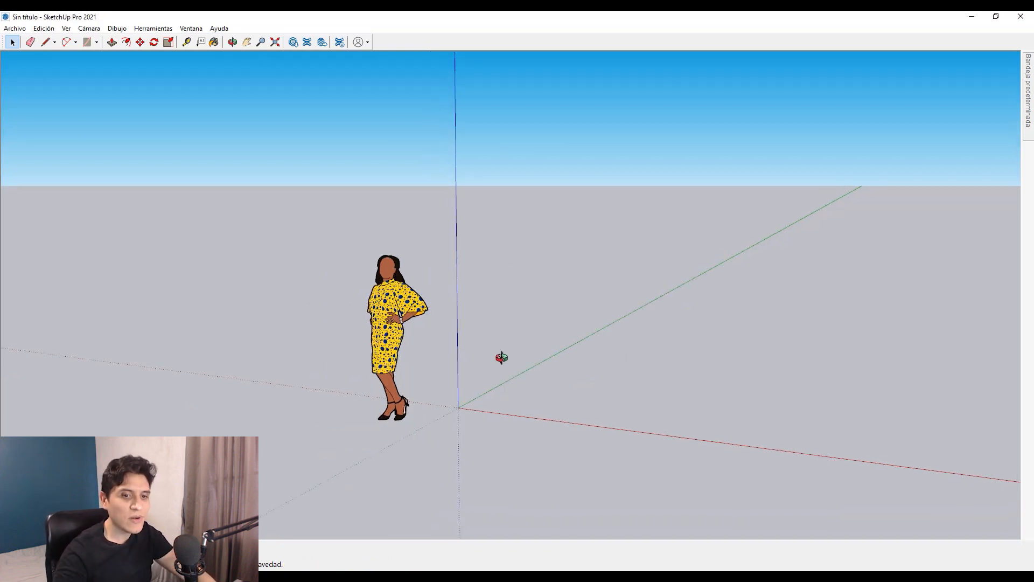
middle_drag(501, 358, 508, 397)
key(r)
click(535, 369)
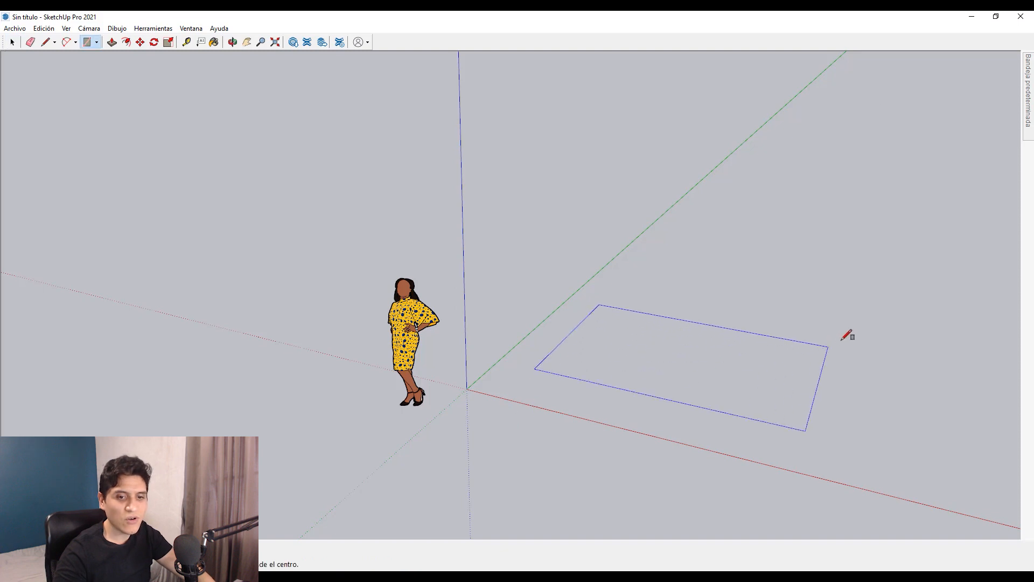
click(843, 334)
key(space)
Extrude the ground rectangle upward with Push/Pull to form a solid box taller than the scale figure
key(p)
click(692, 373)
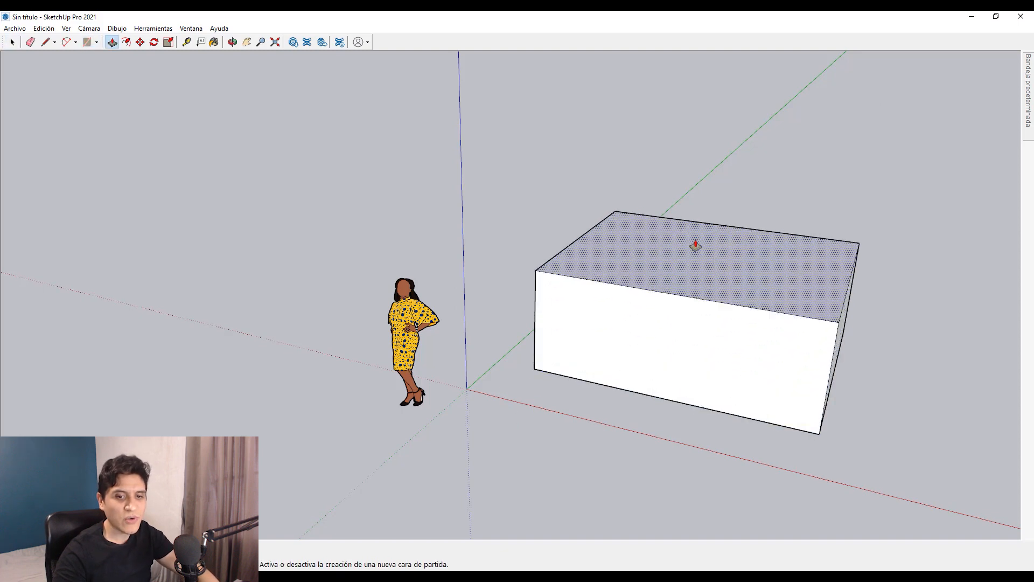
click(707, 153)
middle_drag(706, 153, 620, 260)
key(space)
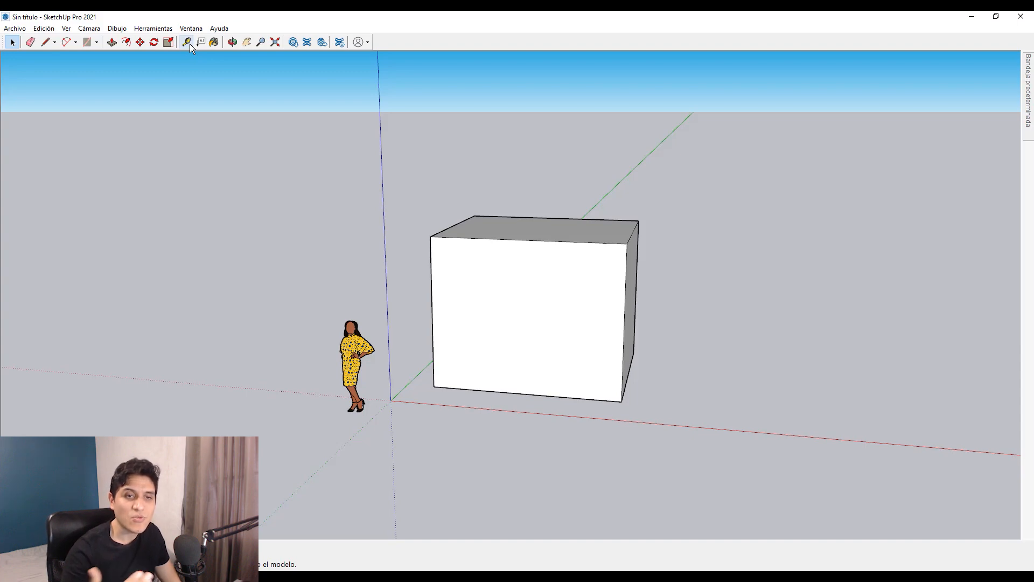
Place a vertical Tape Measure guide on the box's front face, about 0.6 m in from its left edge
scroll(565, 237, up, 3)
middle_drag(573, 266, 435, 233)
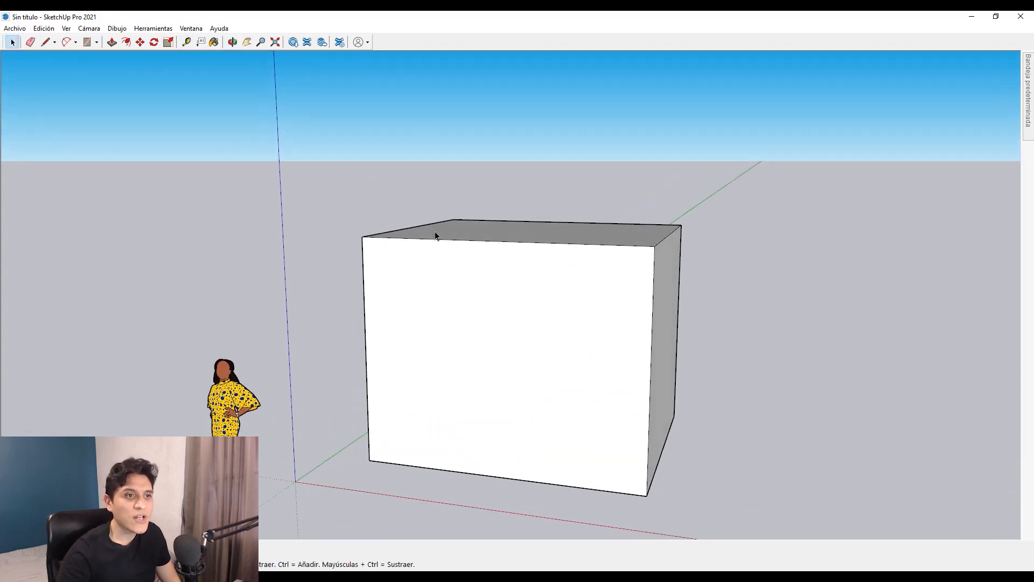
click(186, 43)
middle_drag(300, 180, 350, 187)
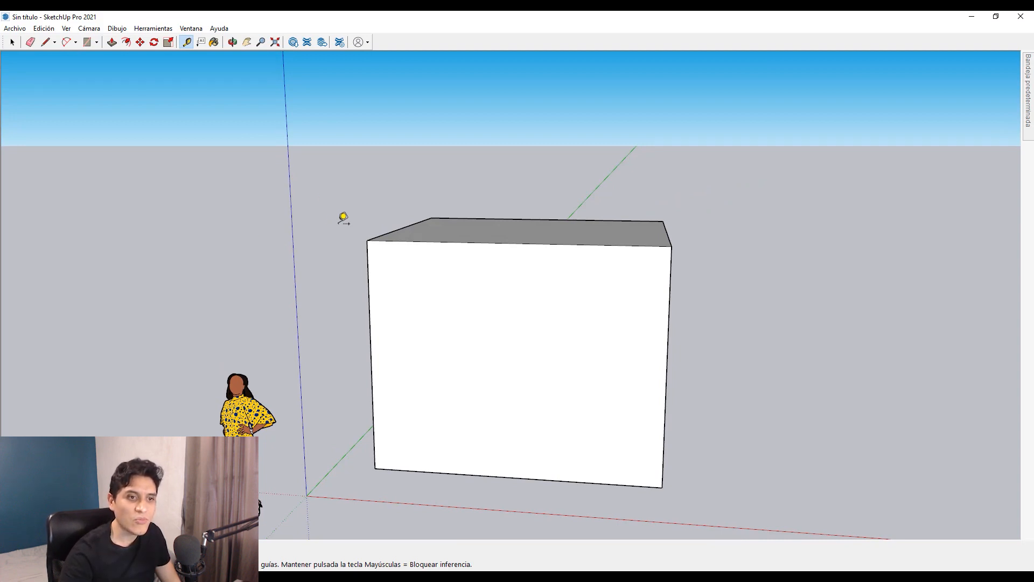
middle_drag(472, 163, 429, 219)
scroll(430, 219, up, 3)
middle_drag(458, 337, 447, 316)
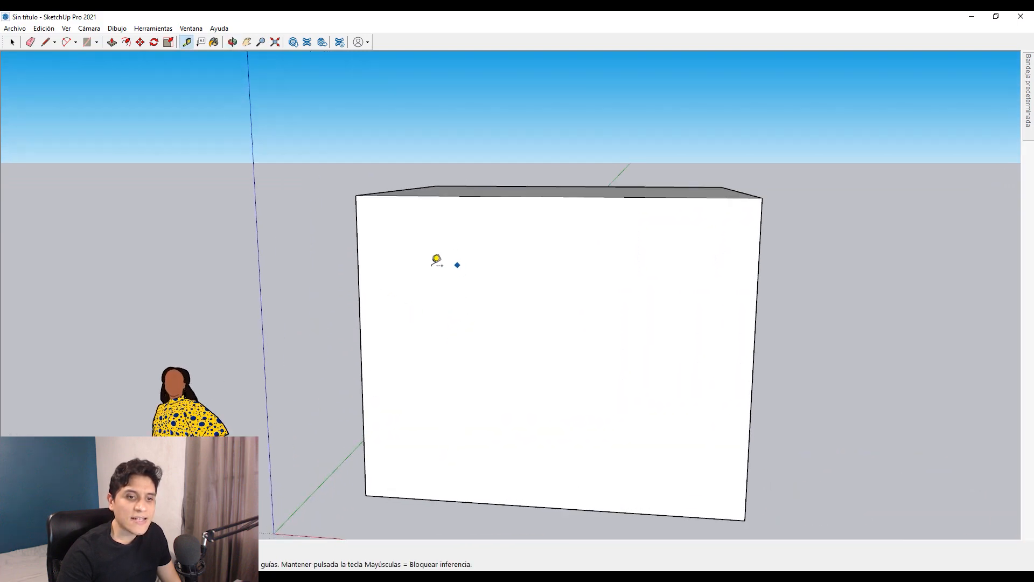
middle_drag(396, 294, 360, 219)
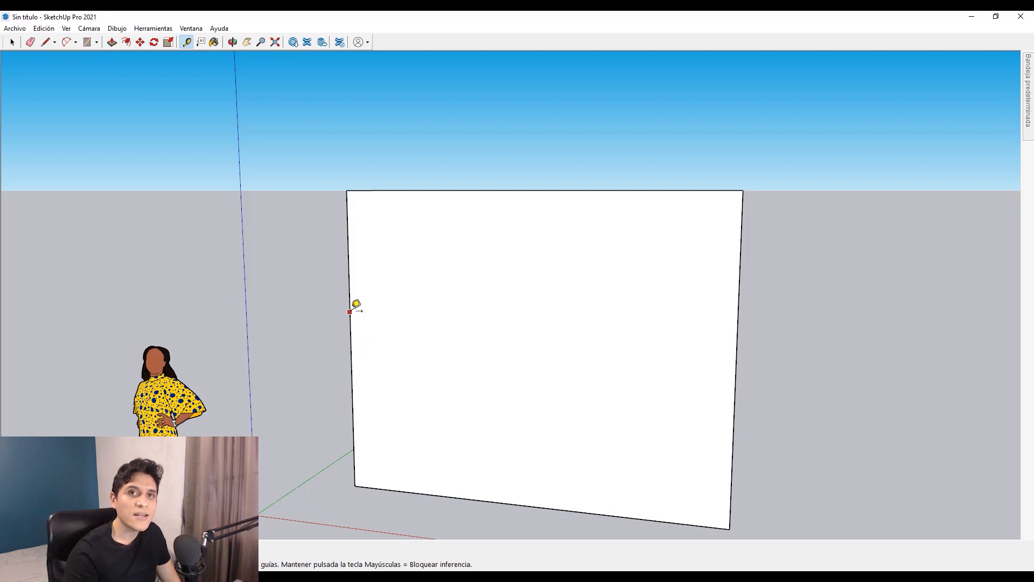
middle_drag(358, 306, 416, 335)
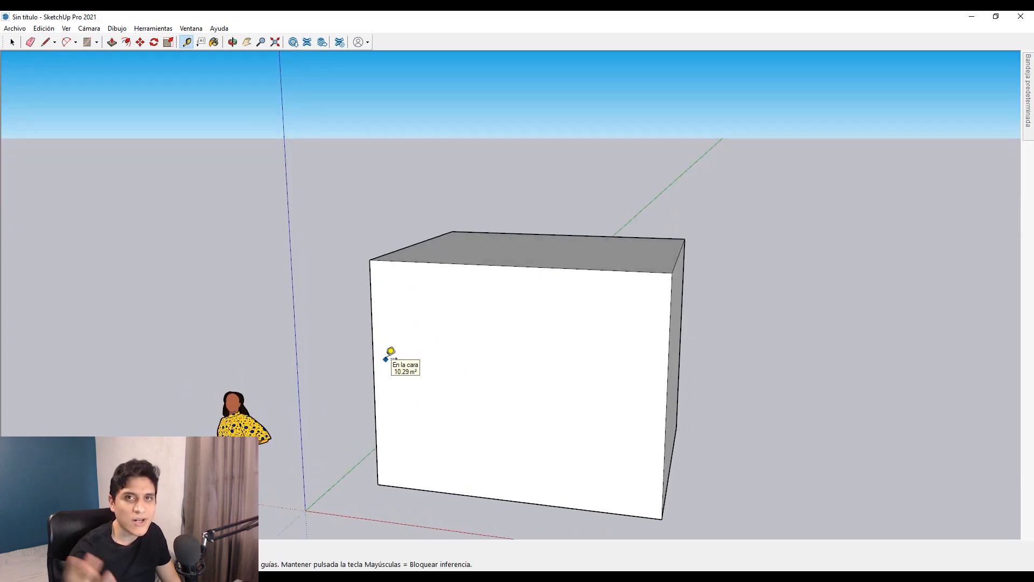
scroll(436, 358, up, 1)
scroll(433, 367, up, 1)
middle_drag(426, 374, 454, 370)
scroll(402, 397, up, 1)
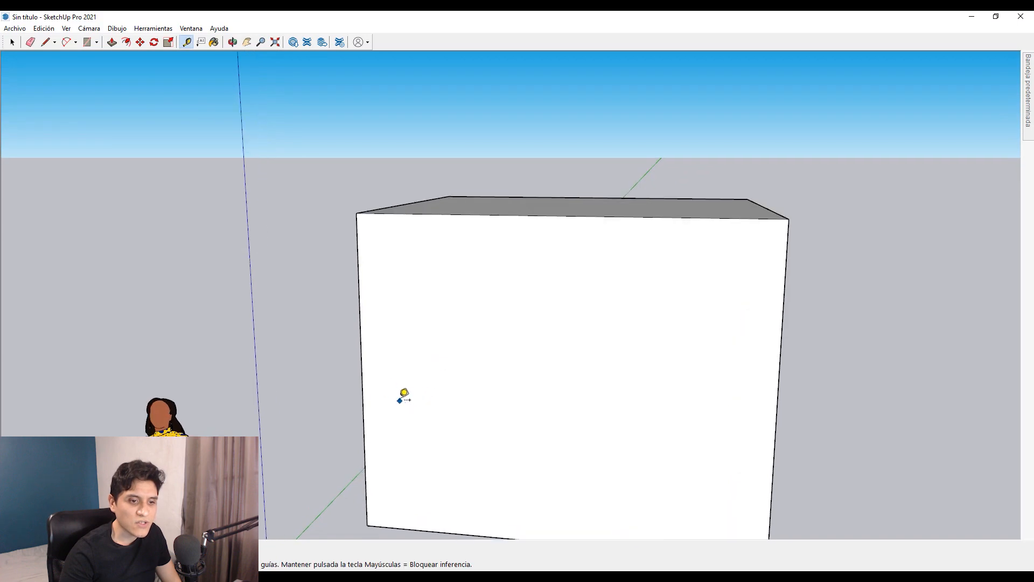
click(361, 360)
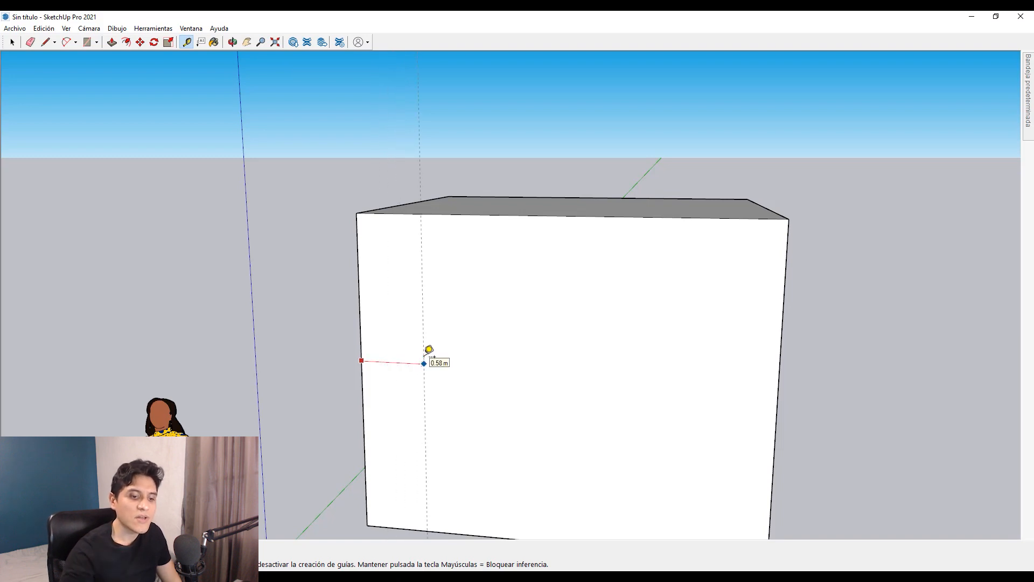
click(424, 363)
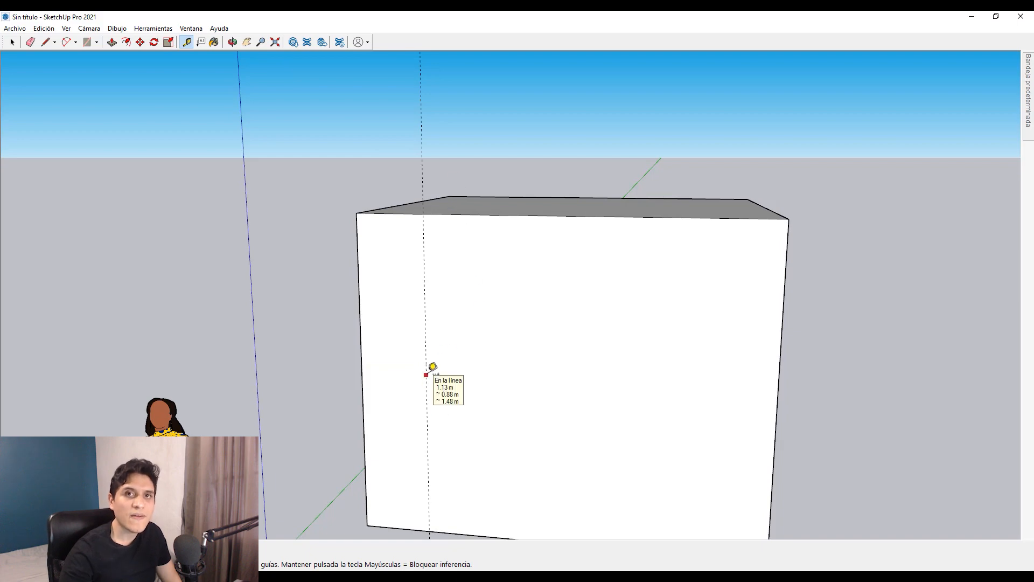
Place a horizontal guide on the front face, about 1 m above the box's bottom edge
mouse_move(431, 368)
middle_down()
mouse_move(455, 351)
mouse_move(286, 335)
mouse_move(438, 402)
mouse_move(403, 383)
mouse_move(423, 370)
middle_up()
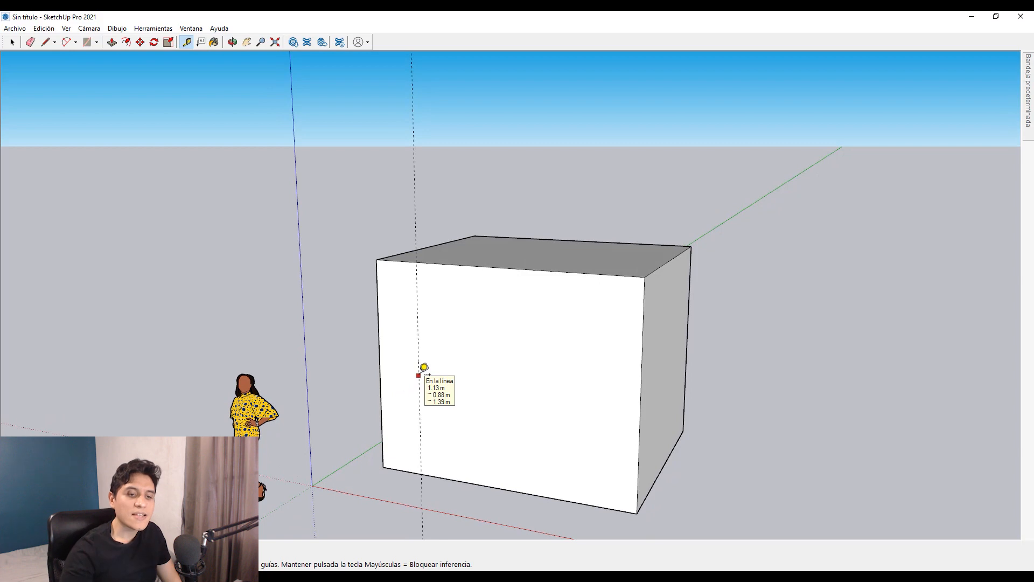
scroll(421, 505, up, 1)
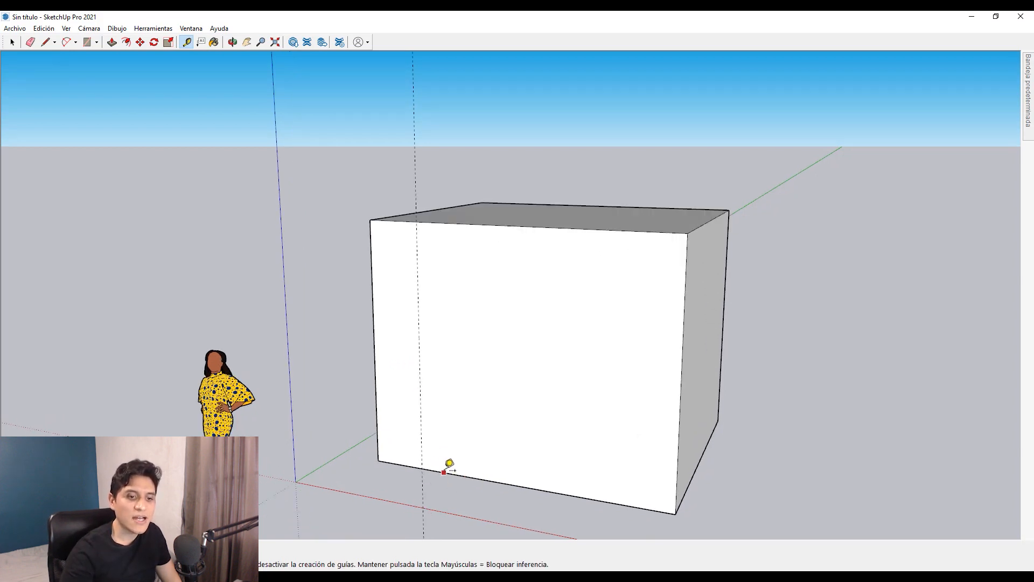
click(444, 472)
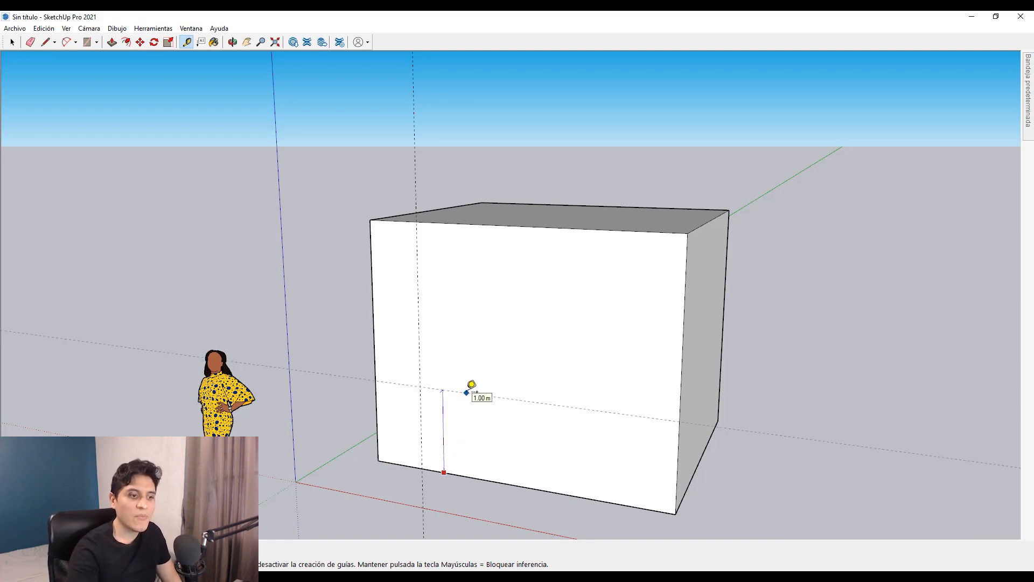
click(472, 388)
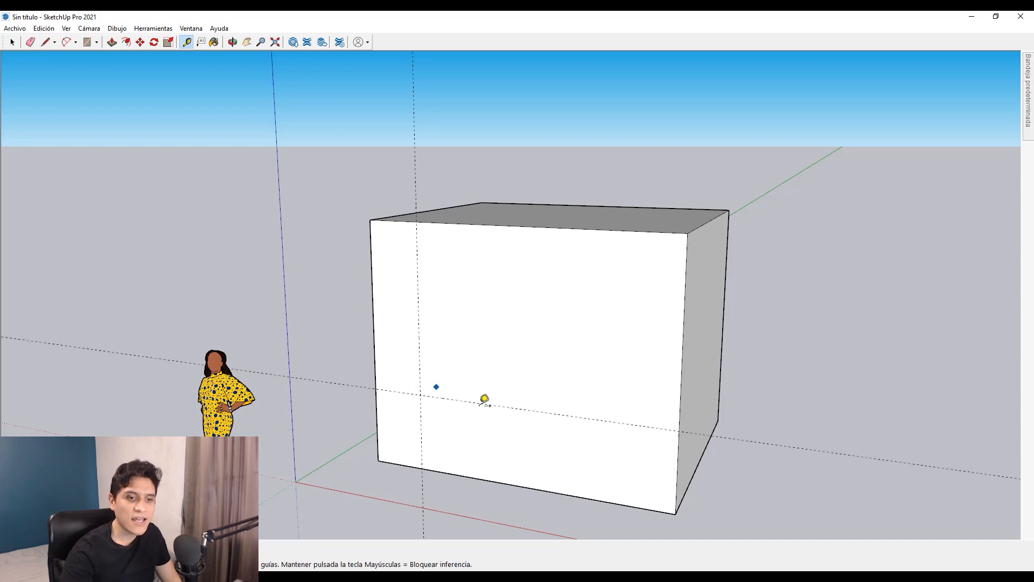
Place a second vertical guide on the front face, 2 m to the right of the first vertical guide
middle_drag(588, 409, 427, 364)
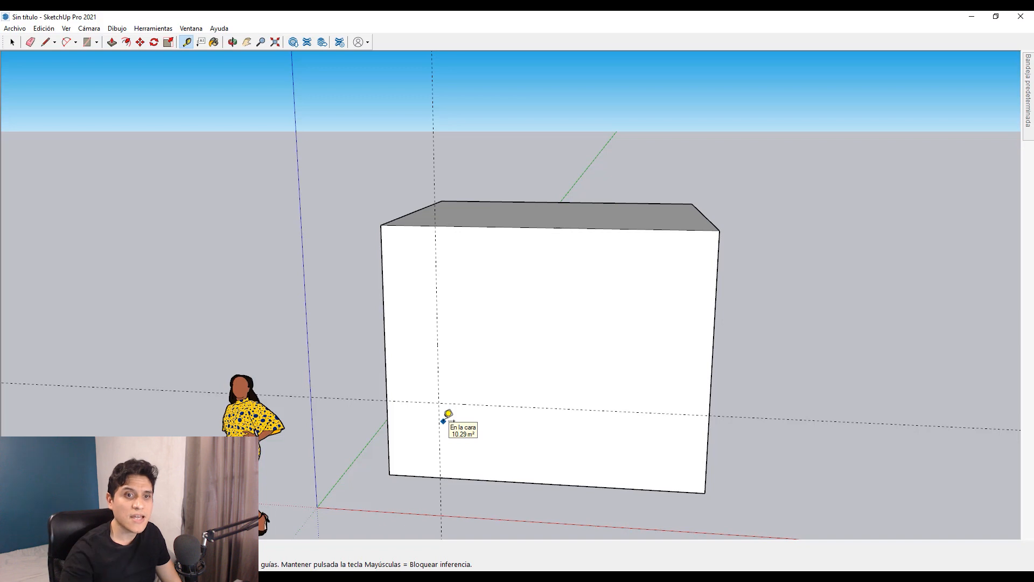
scroll(447, 415, up, 3)
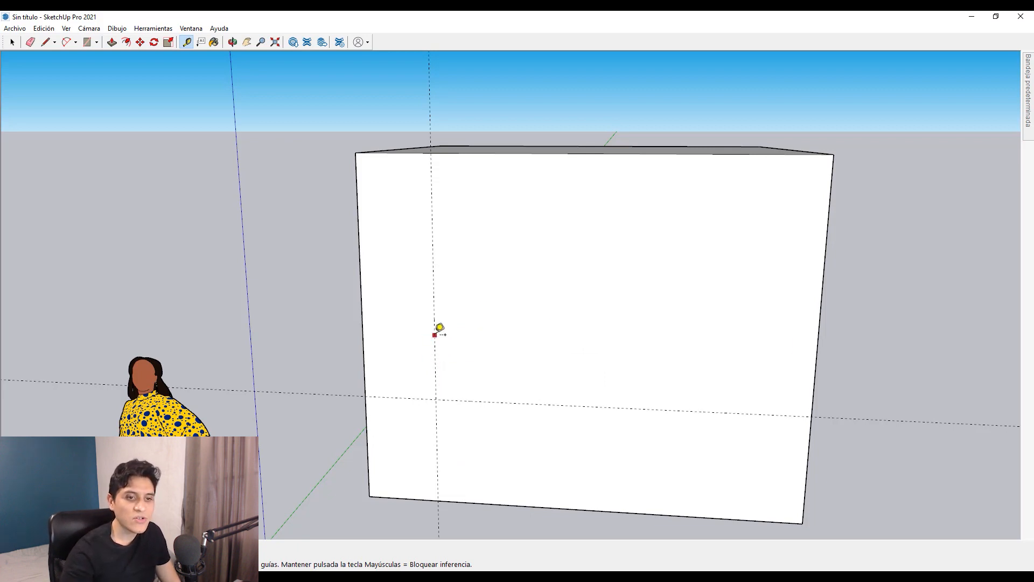
click(435, 334)
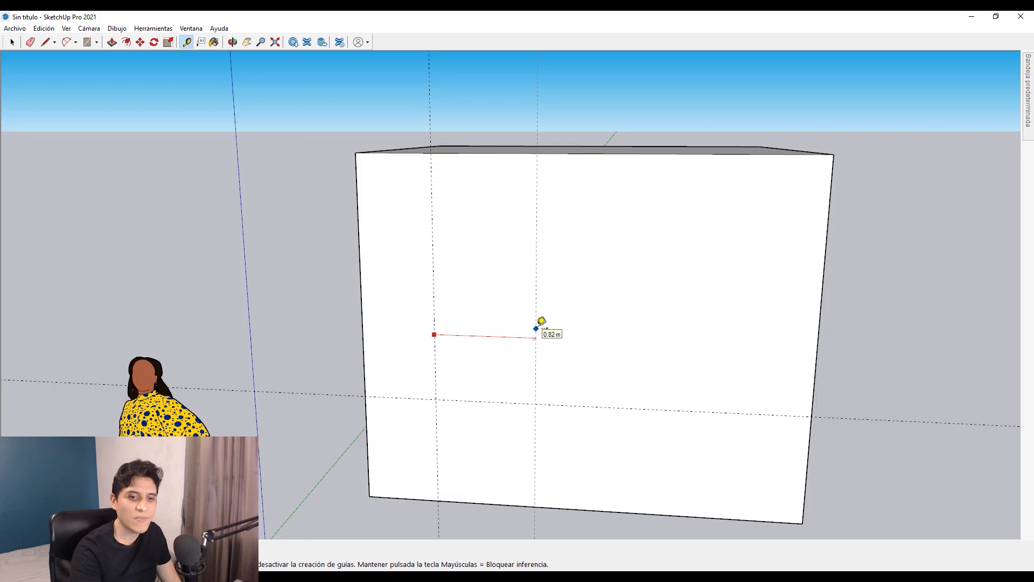
text(2)
key(Return)
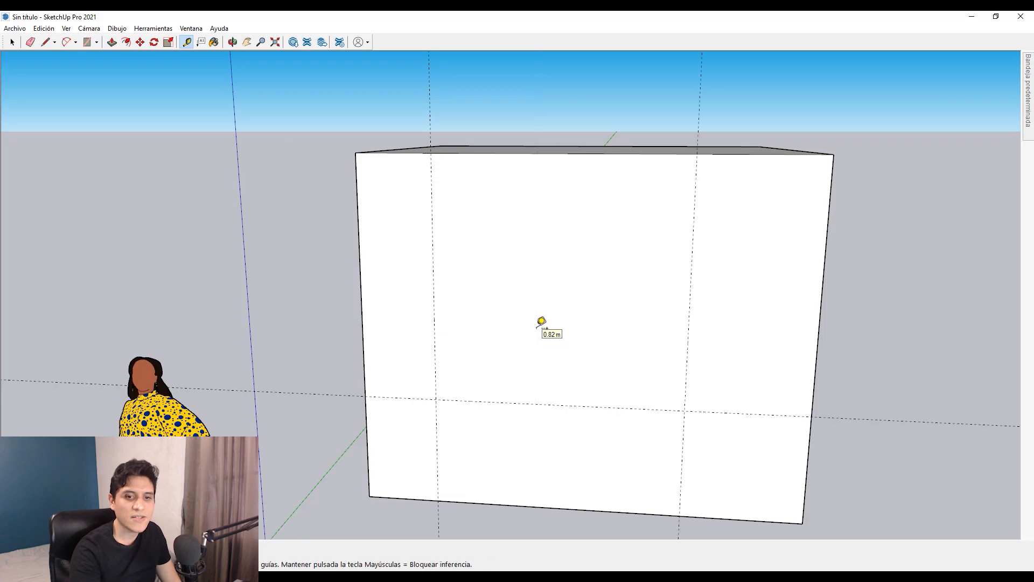
Place a second horizontal guide on the front face, 1.2 m above the first horizontal guide
click(501, 402)
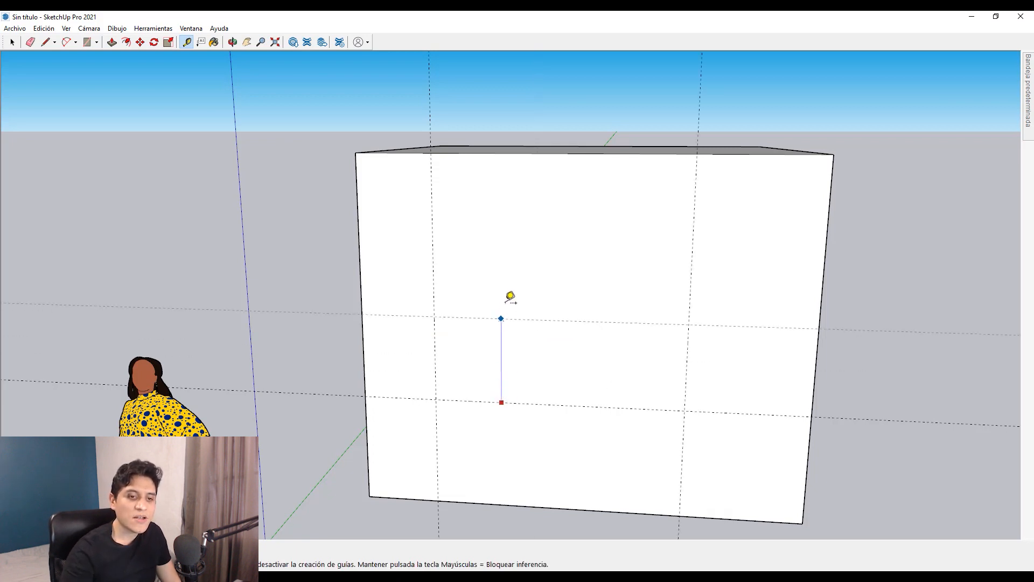
text(1.2)
key(Return)
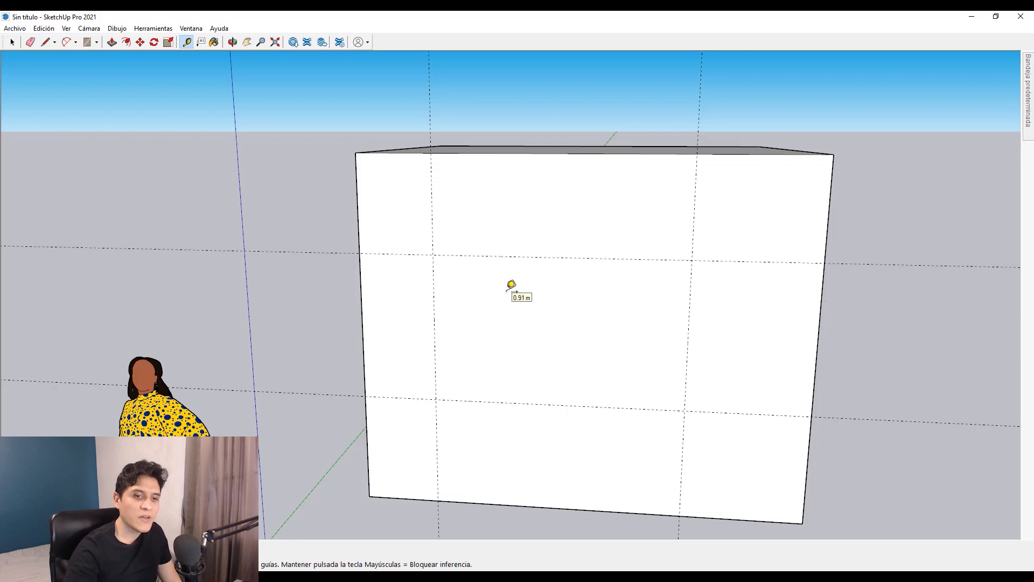
middle_drag(506, 296, 398, 306)
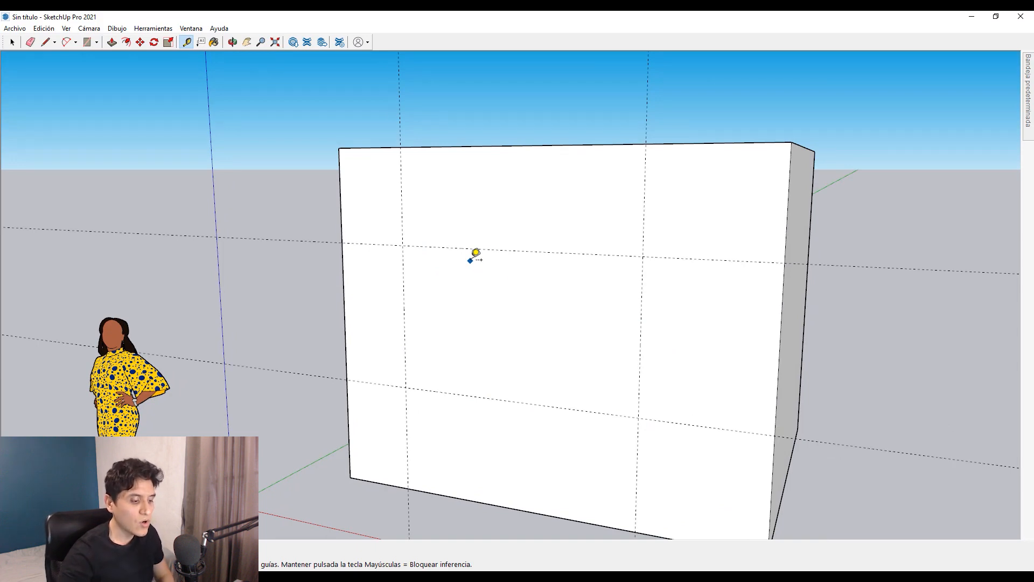
key(space)
middle_drag(490, 250, 501, 282)
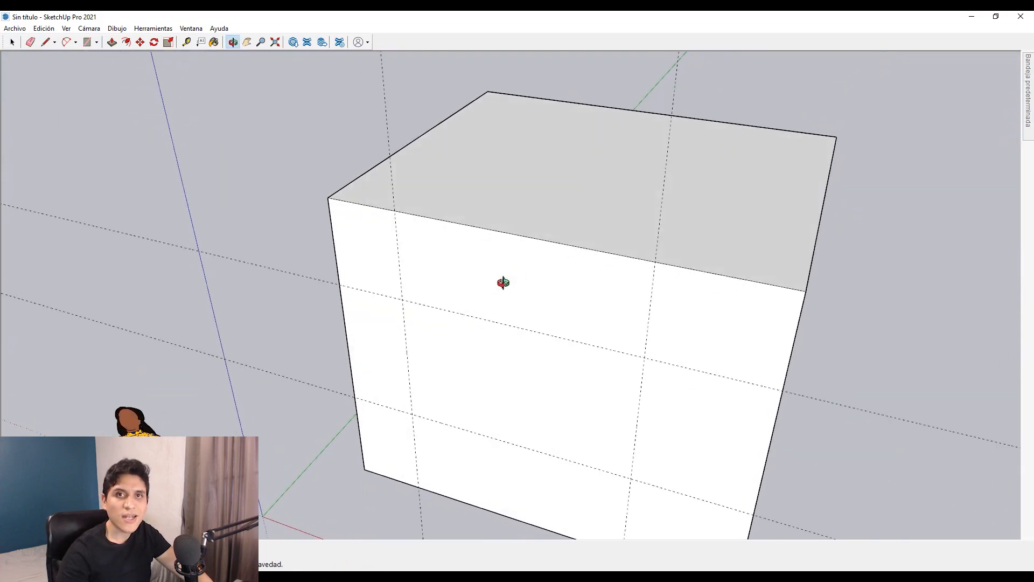
key(p)
click(500, 358)
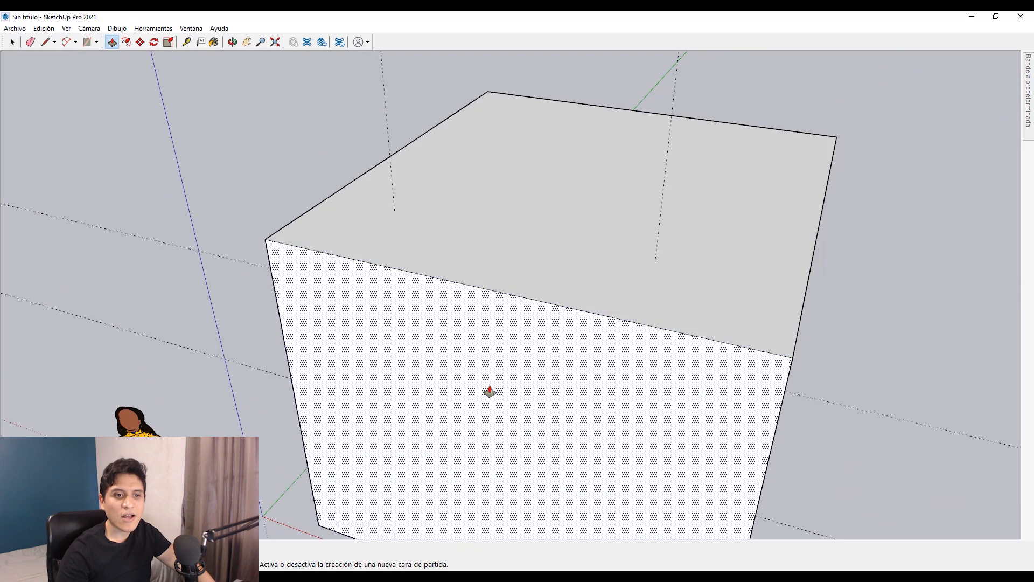
key(space)
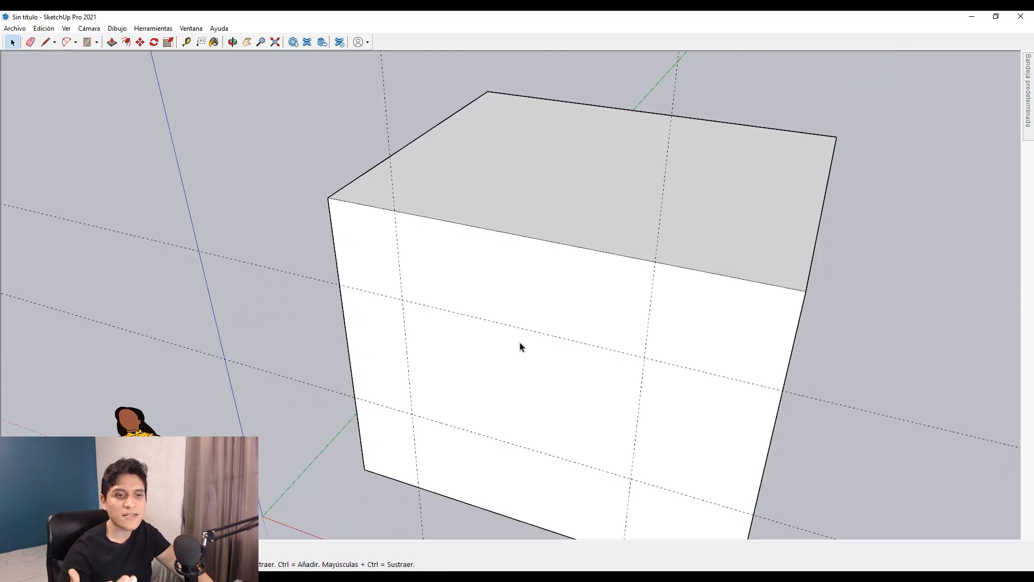
Trace the window outline on the front face with four connected lines between the guide intersections
mouse_move(625, 316)
middle_down()
mouse_move(628, 302)
mouse_move(594, 336)
mouse_move(541, 267)
middle_up()
key(l)
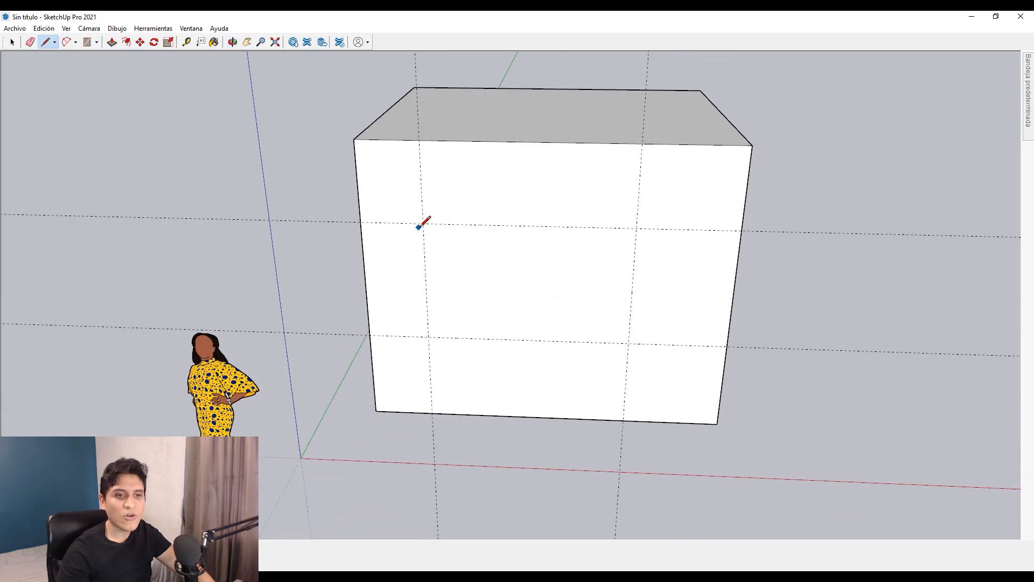
click(423, 222)
click(428, 337)
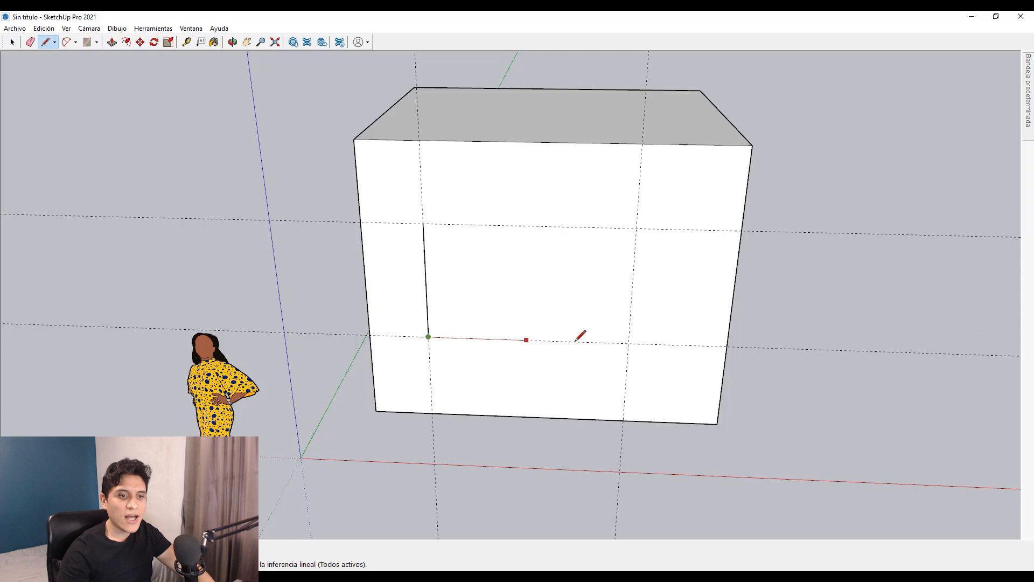
click(629, 343)
click(636, 228)
click(422, 222)
key(space)
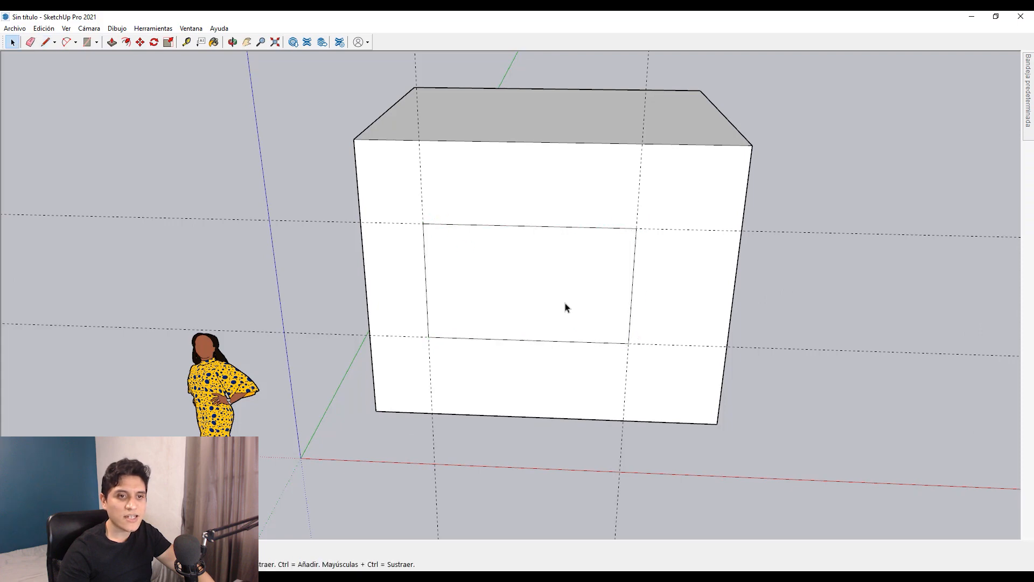
Push the traced window face into the box with Push/Pull to form a deep recess
middle_drag(566, 305, 461, 254)
click(483, 261)
key(p)
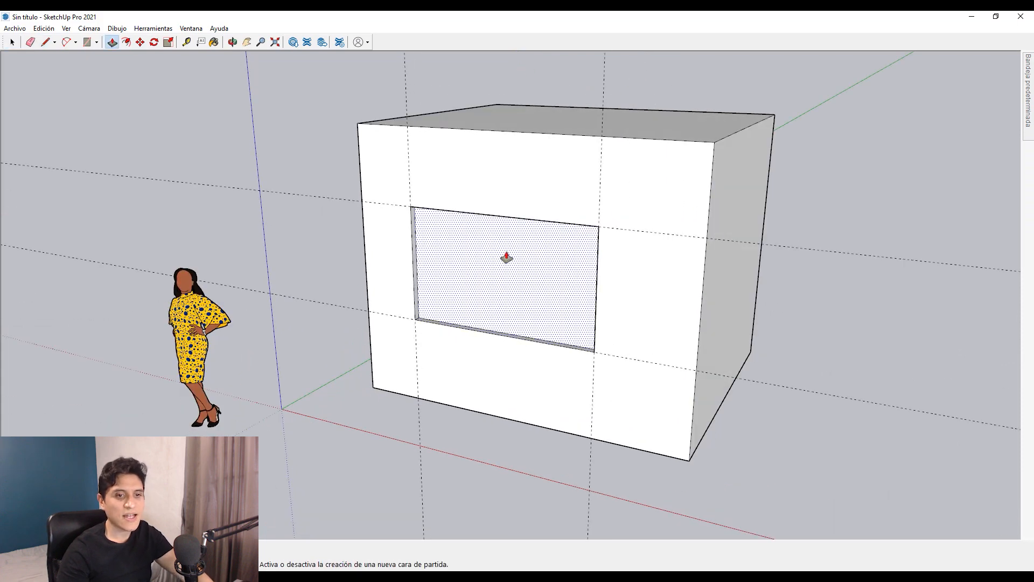
click(504, 250)
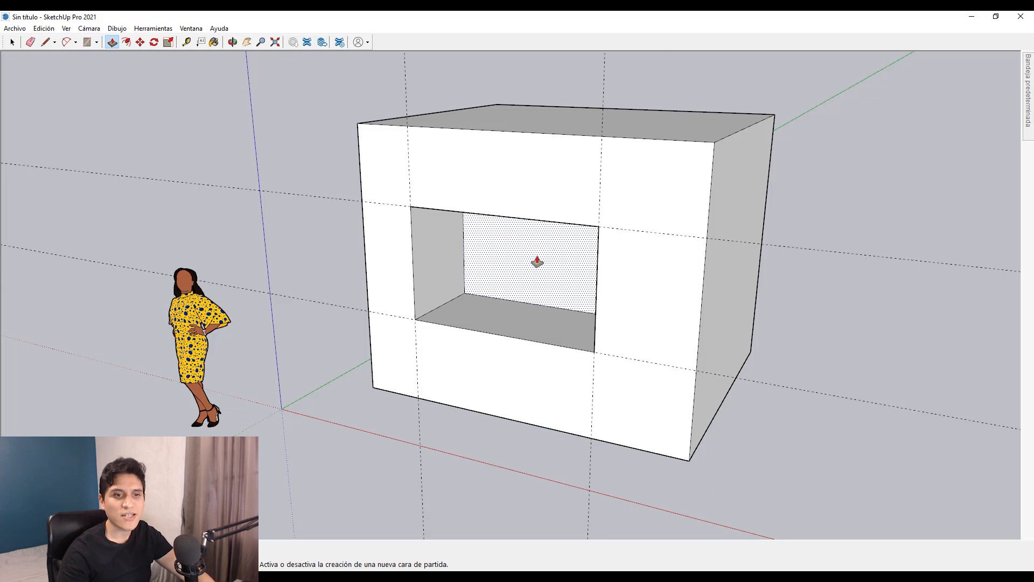
key(space)
middle_drag(506, 277, 476, 302)
Undo the window recess and the lines traced on the front face, keeping the guides
key(ctrl+z)
key(ctrl+z)
key(ctrl+z)
key(ctrl+z)
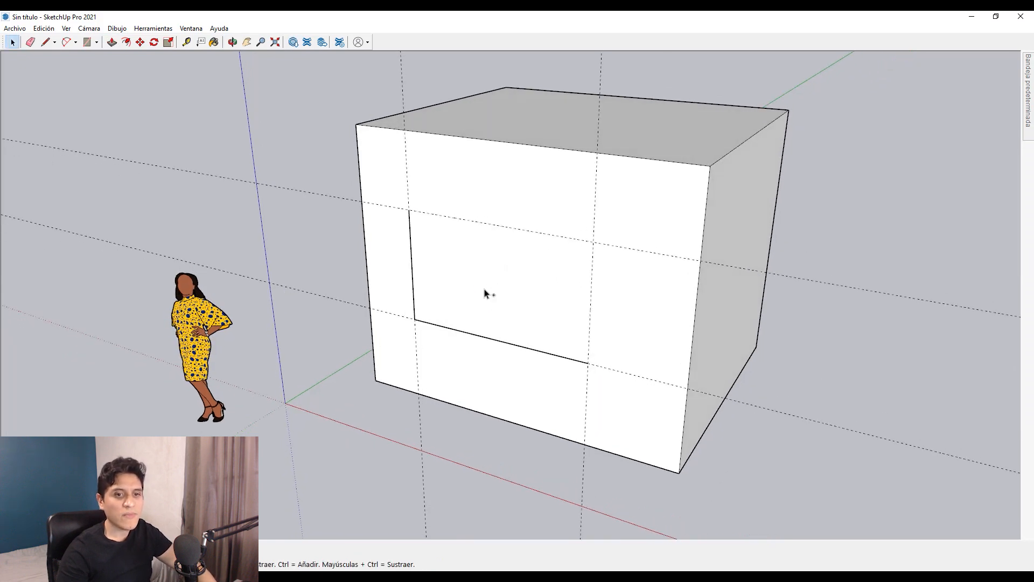
Draw the window with the Rectangle tool between opposite guide intersections on the front face and select its face
key(r)
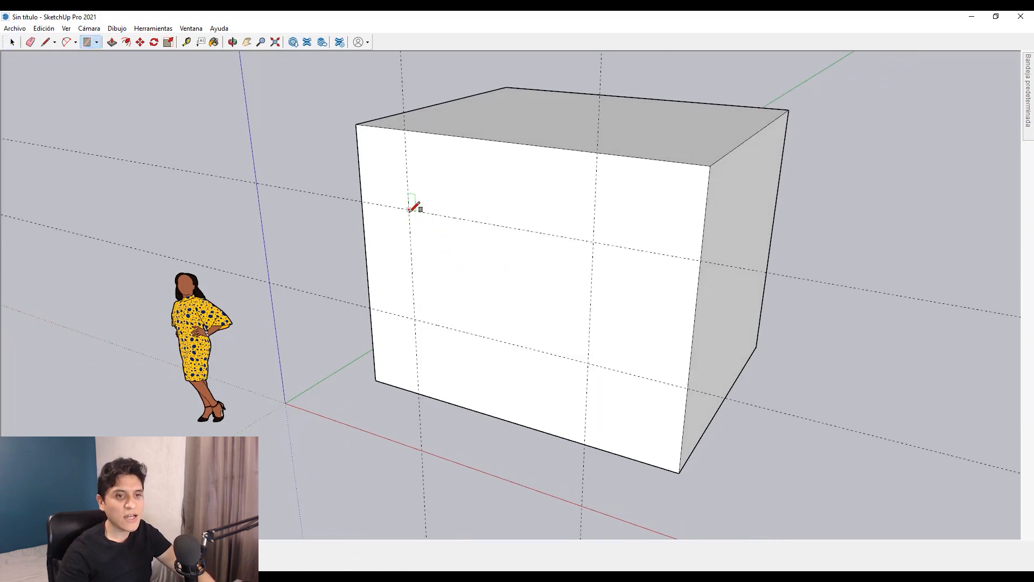
middle_drag(415, 203, 496, 224)
click(424, 220)
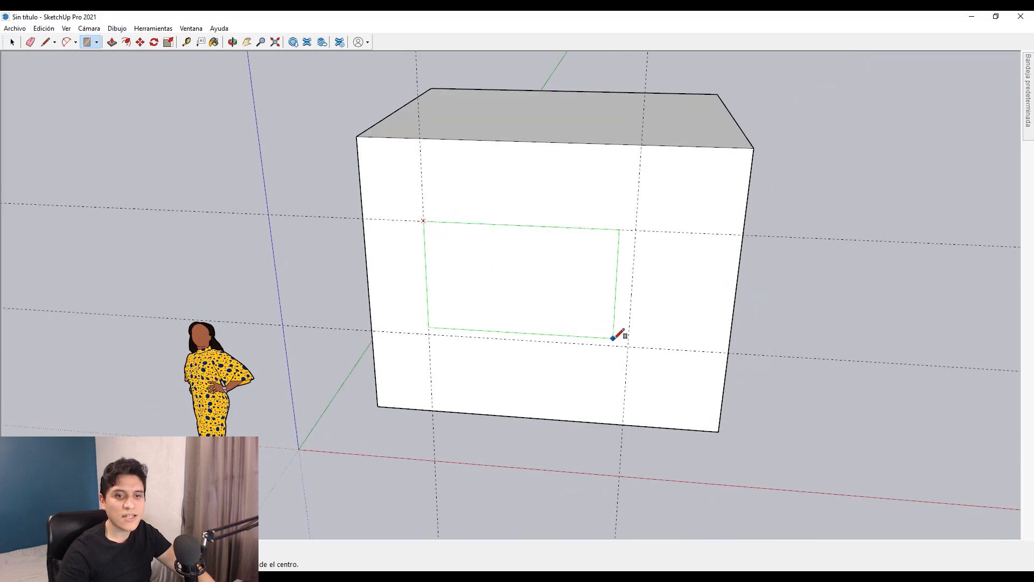
click(628, 345)
key(space)
middle_drag(628, 345, 475, 296)
click(487, 284)
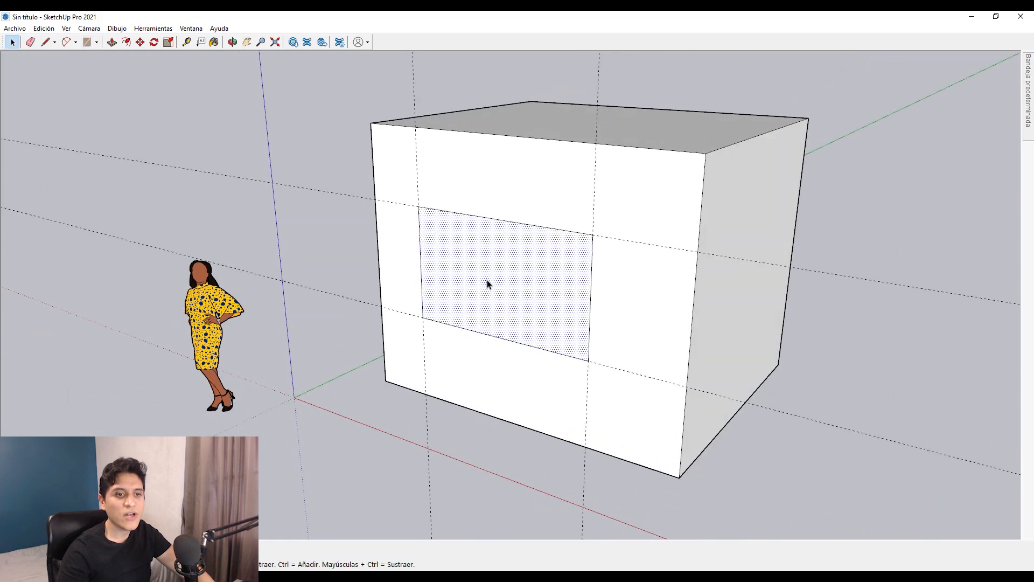
key(p)
click(485, 284)
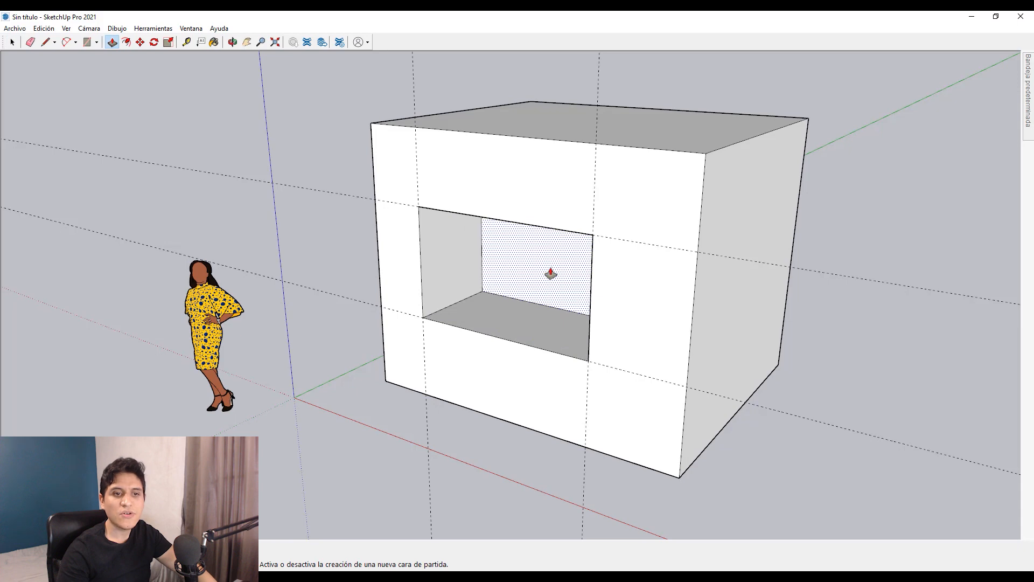
key(space)
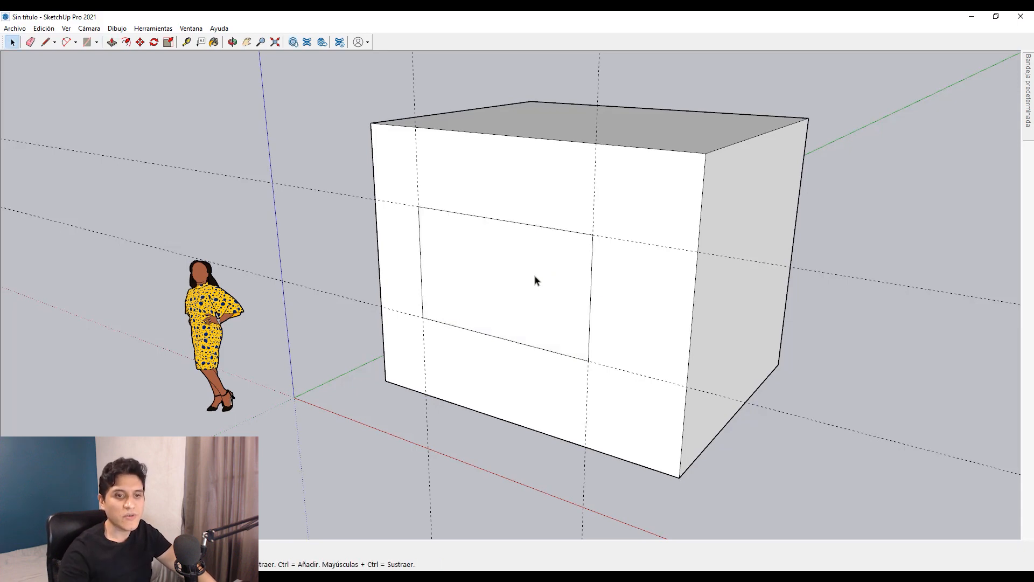
Examine the box's front face with its window outline and crossing guides from several angles
scroll(544, 279, down, 2)
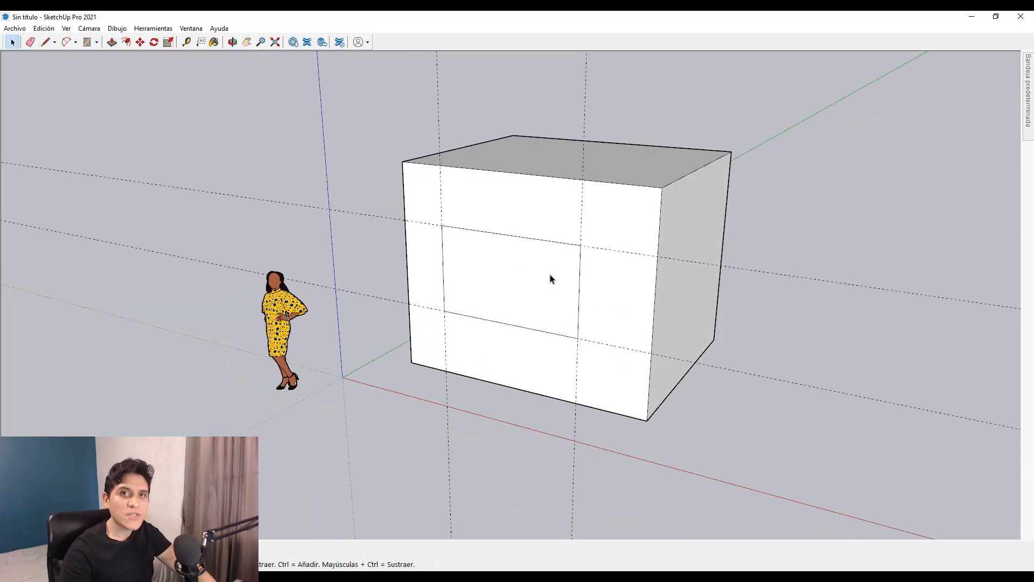
scroll(550, 278, up, 1)
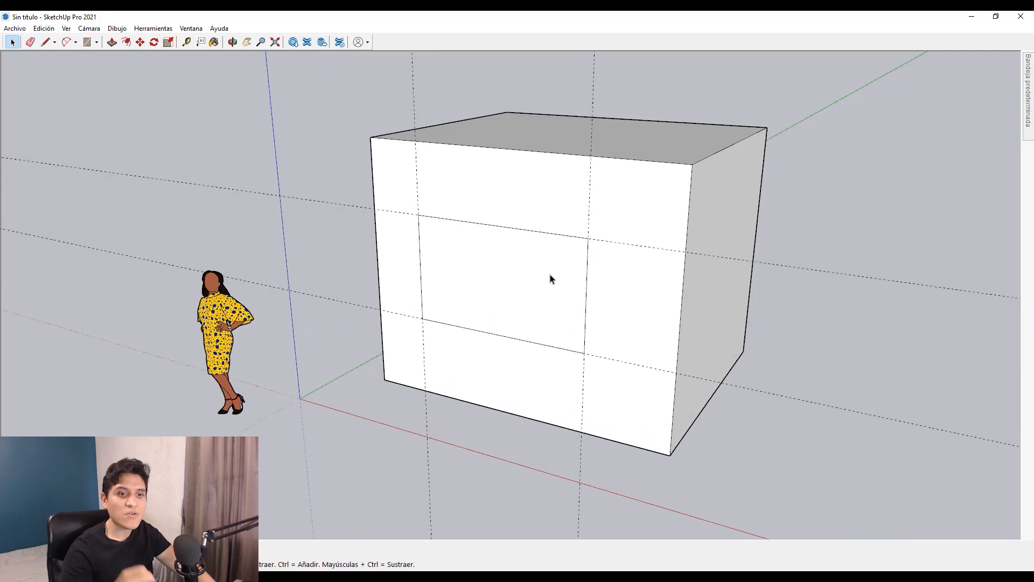
scroll(539, 258, down, 1)
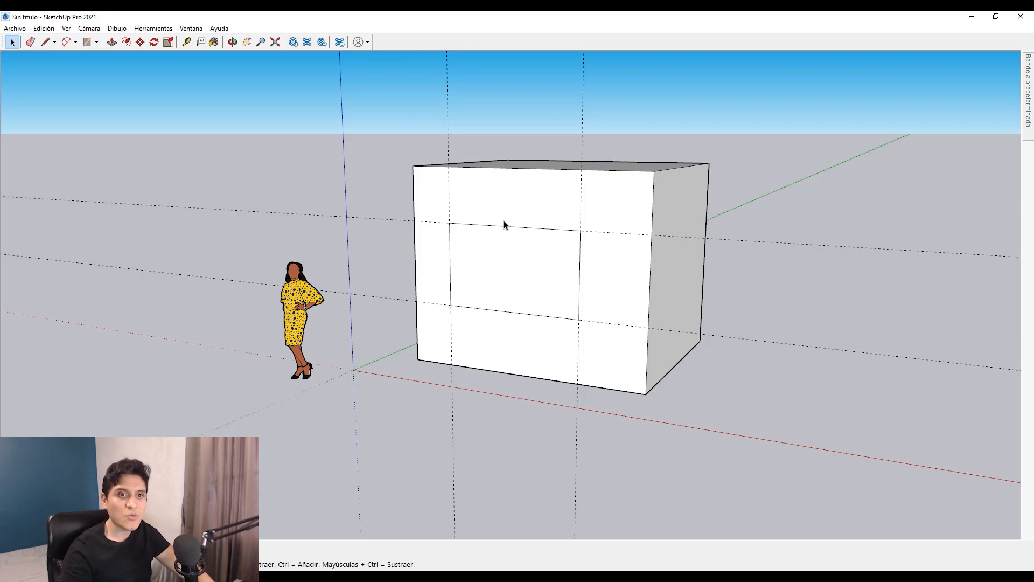
middle_drag(505, 224, 385, 129)
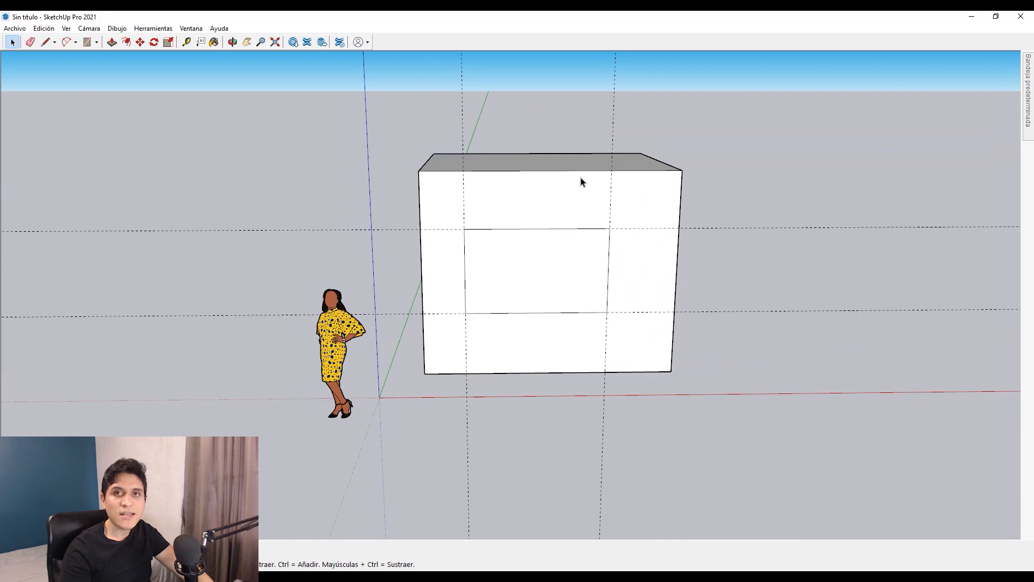
middle_drag(359, 200, 349, 243)
middle_drag(524, 232, 656, 188)
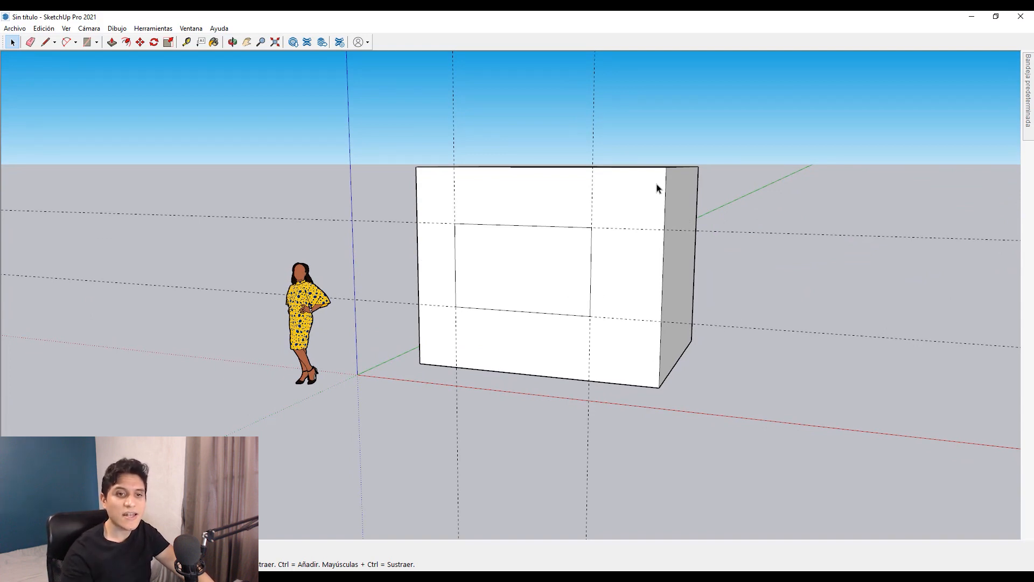
middle_drag(656, 188, 541, 252)
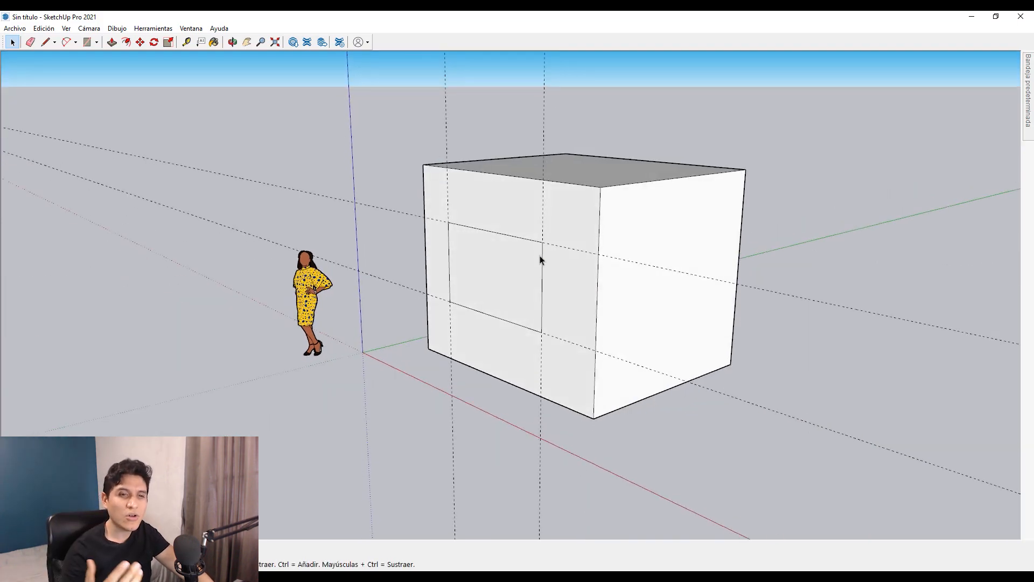
middle_drag(657, 262, 700, 178)
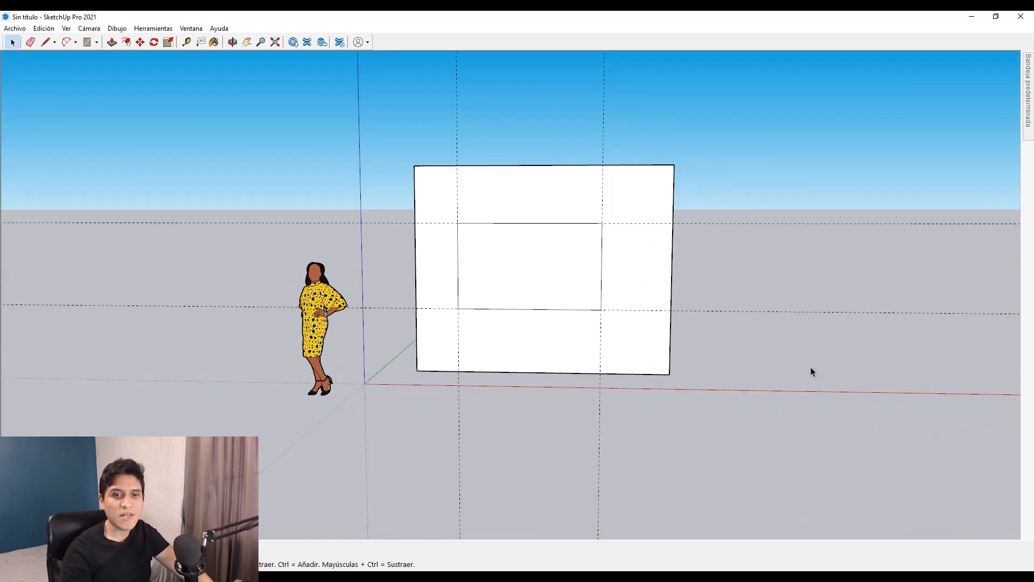
Delete the two horizontal and two vertical guides around the window outline, keeping the outline on the front face
shift+middle_drag(717, 228, 760, 356)
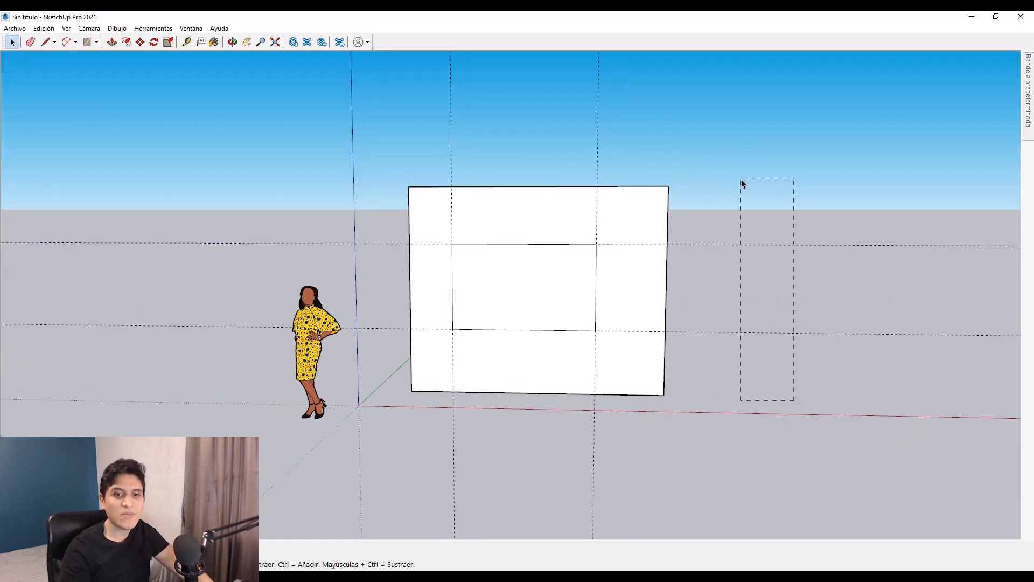
key(Delete)
drag(733, 171, 389, 108)
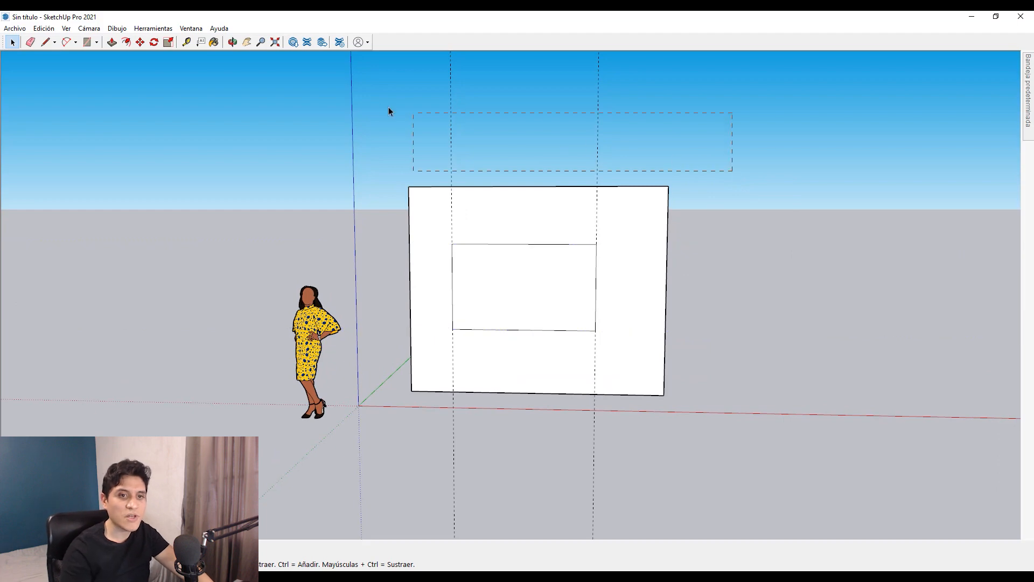
key(Delete)
Place four Tape Measure guides on the box's top face, each offset inward from one of its edges
middle_drag(557, 189, 548, 246)
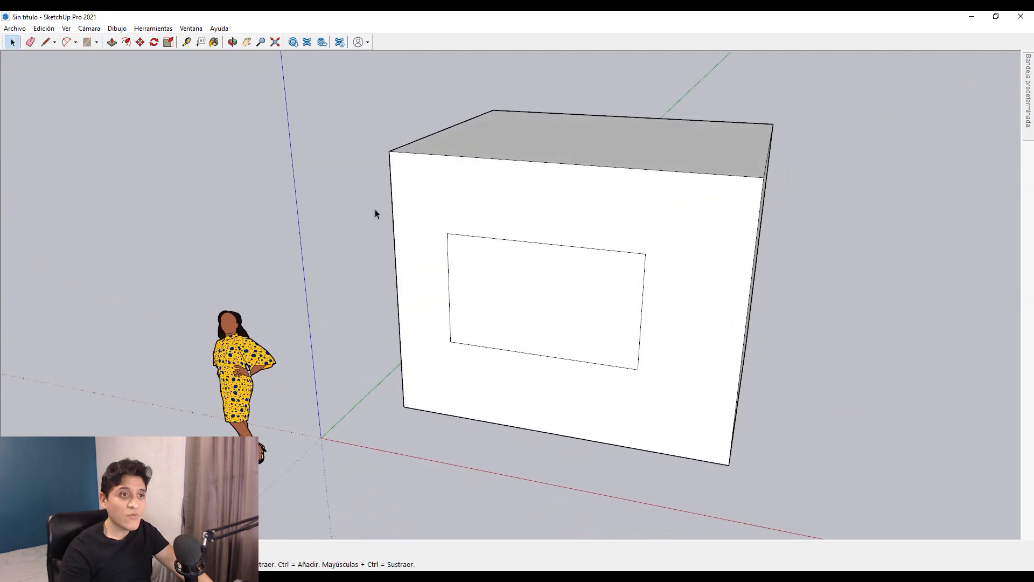
click(188, 42)
drag(454, 162, 401, 228)
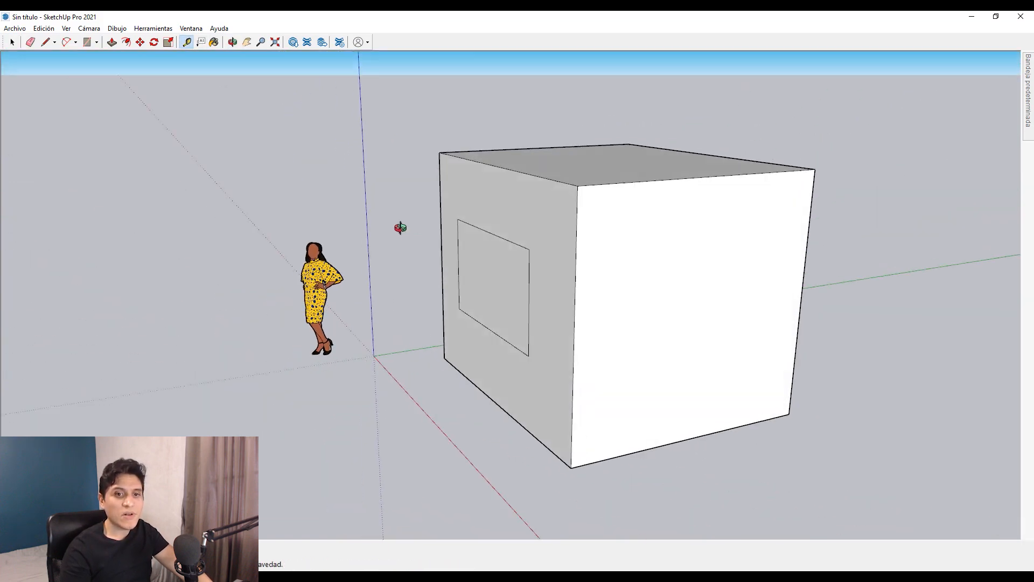
middle_drag(400, 228, 714, 219)
click(709, 218)
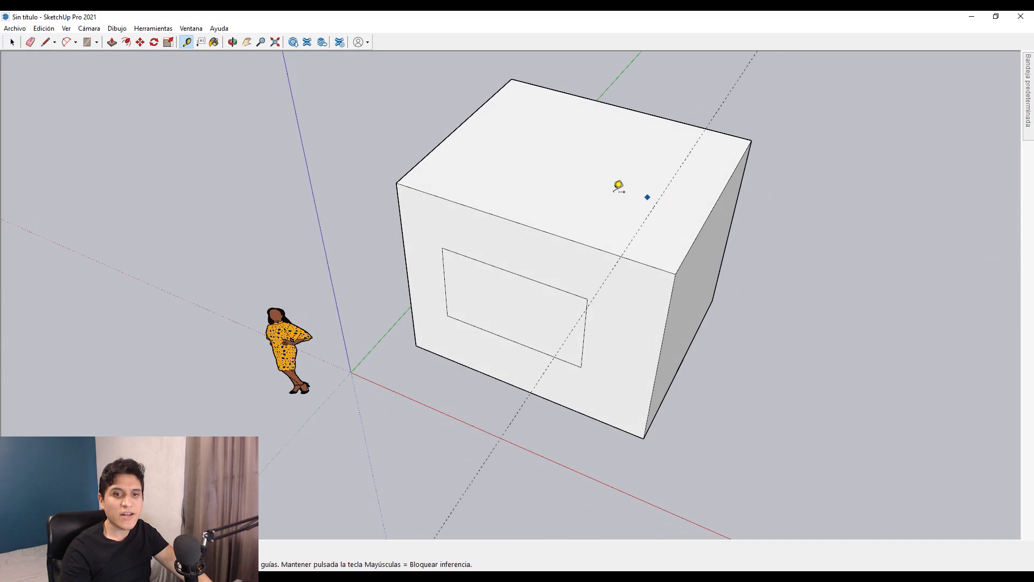
click(532, 221)
click(555, 184)
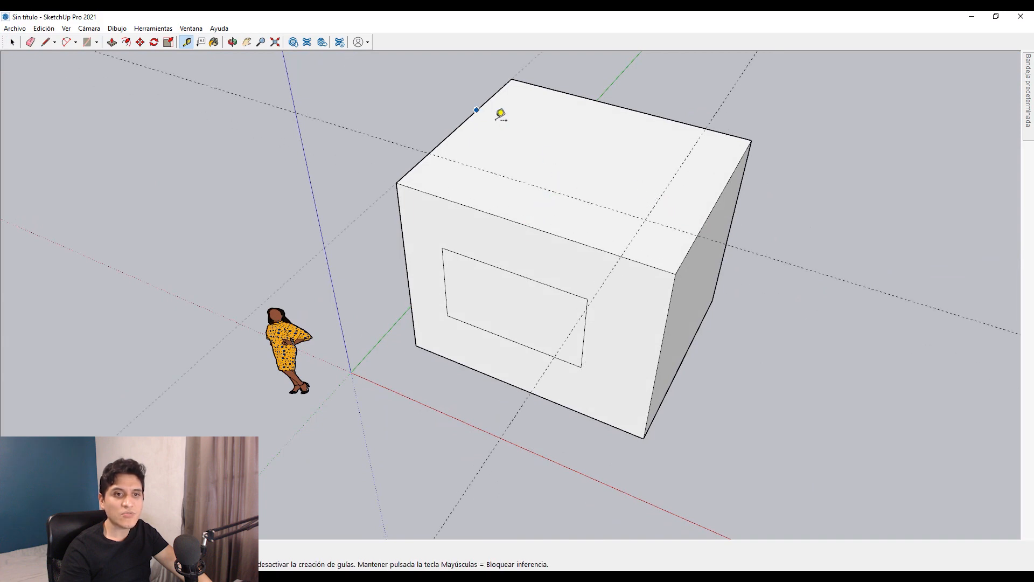
click(614, 106)
click(614, 133)
key(space)
Draw a rectangle on the box's top face between two opposite guide intersections
middle_drag(614, 134, 572, 202)
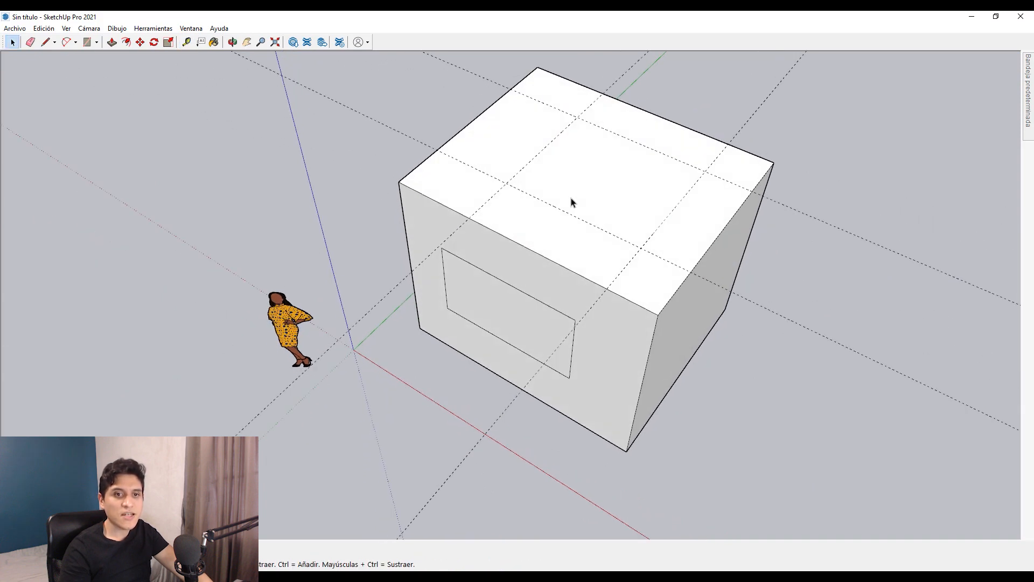
key(r)
click(578, 118)
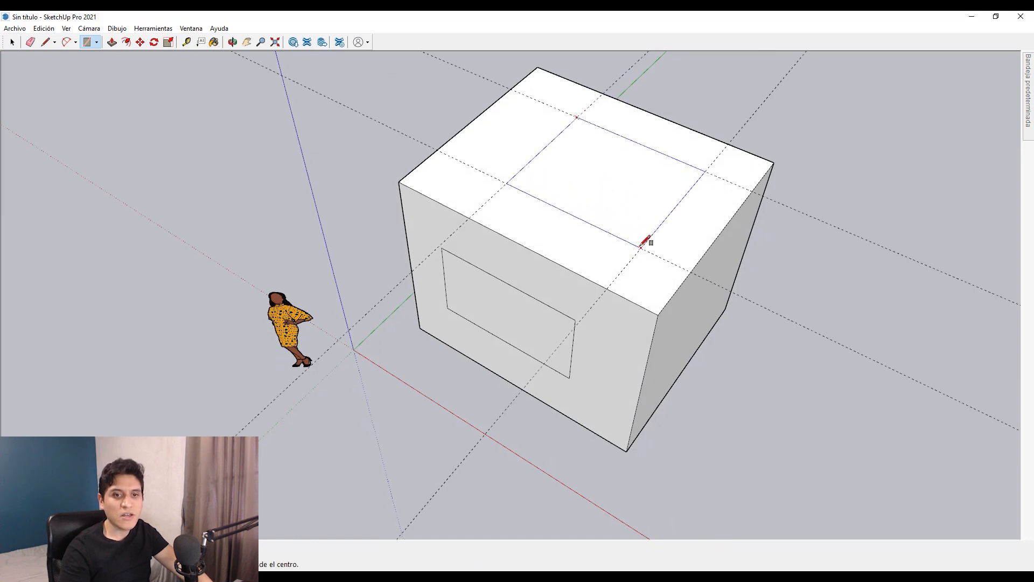
click(641, 246)
key(space)
Push the rectangle on the top face down into the box with Push/Pull to form a recess
click(619, 168)
key(p)
click(619, 169)
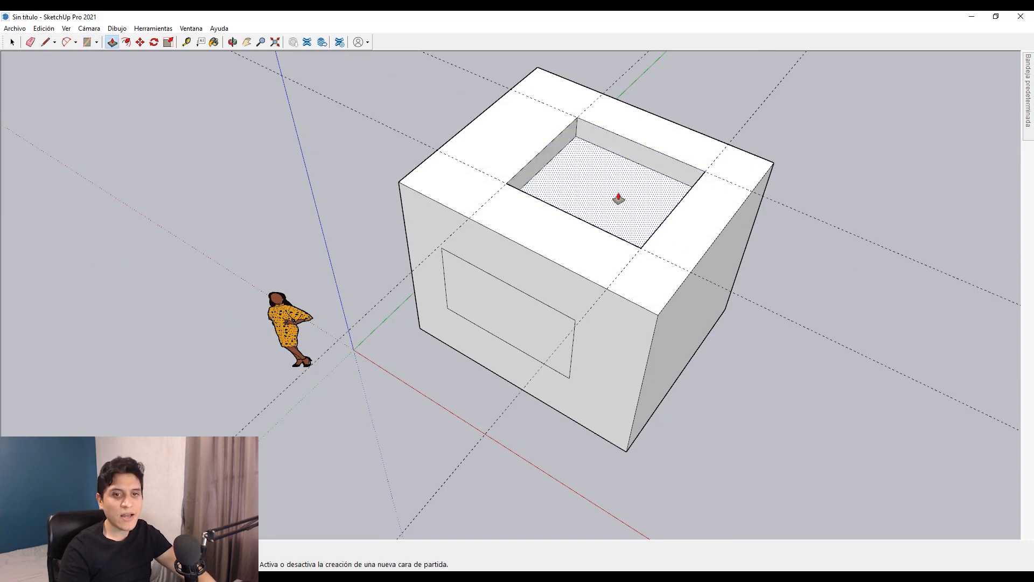
click(617, 201)
key(space)
middle_drag(615, 201, 596, 186)
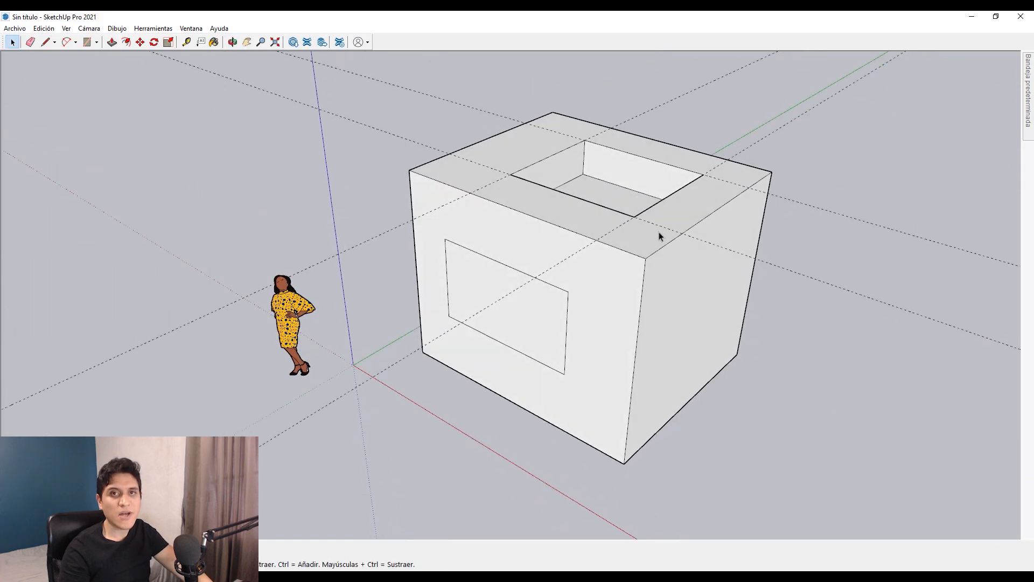
middle_drag(658, 232, 851, 153)
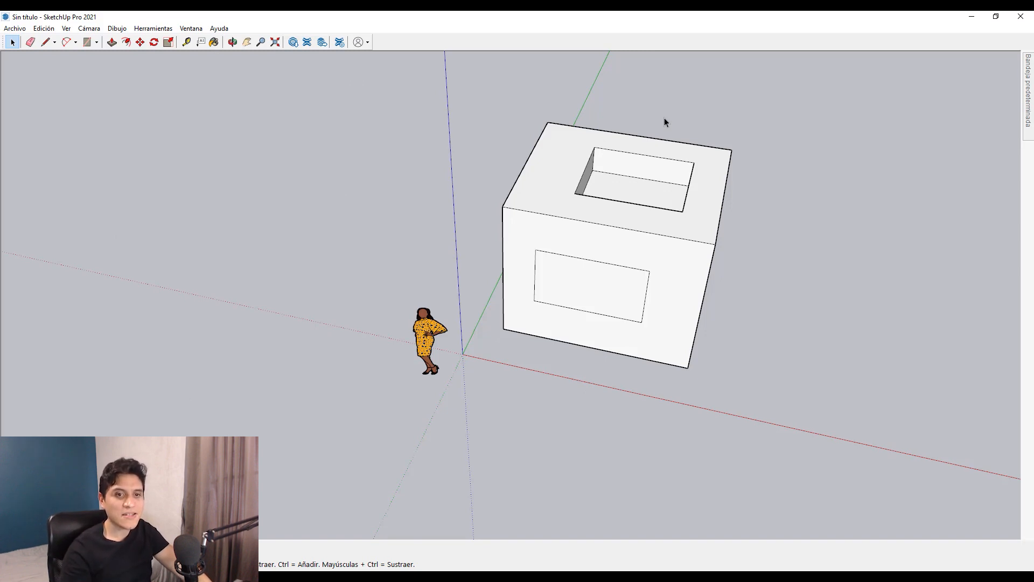
middle_drag(665, 118, 628, 168)
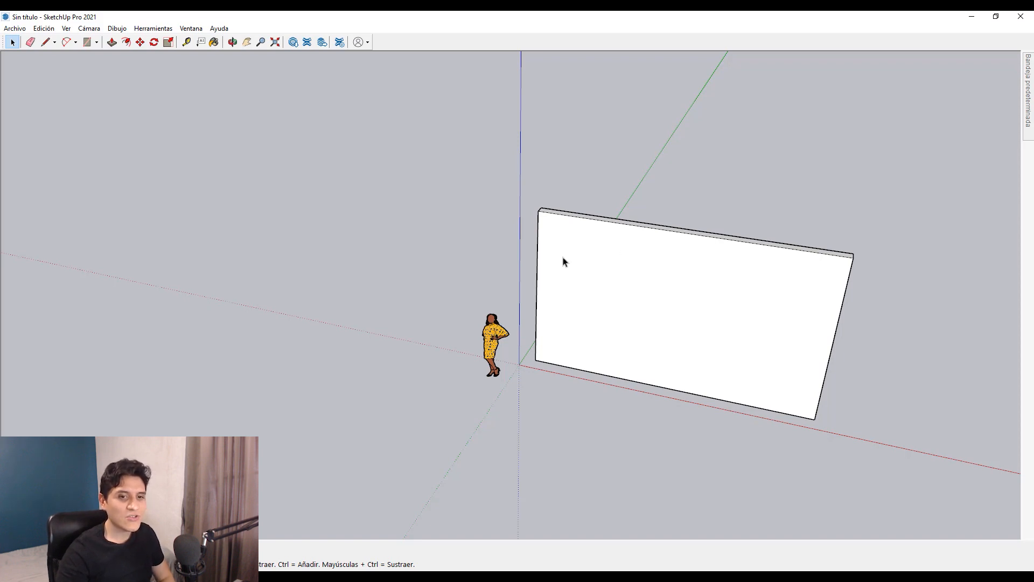
Draw an upright window rectangle on the thin wall's front face, near the end beside the human figure
middle_drag(563, 258, 639, 224)
scroll(625, 274, up, 3)
scroll(607, 297, up, 1)
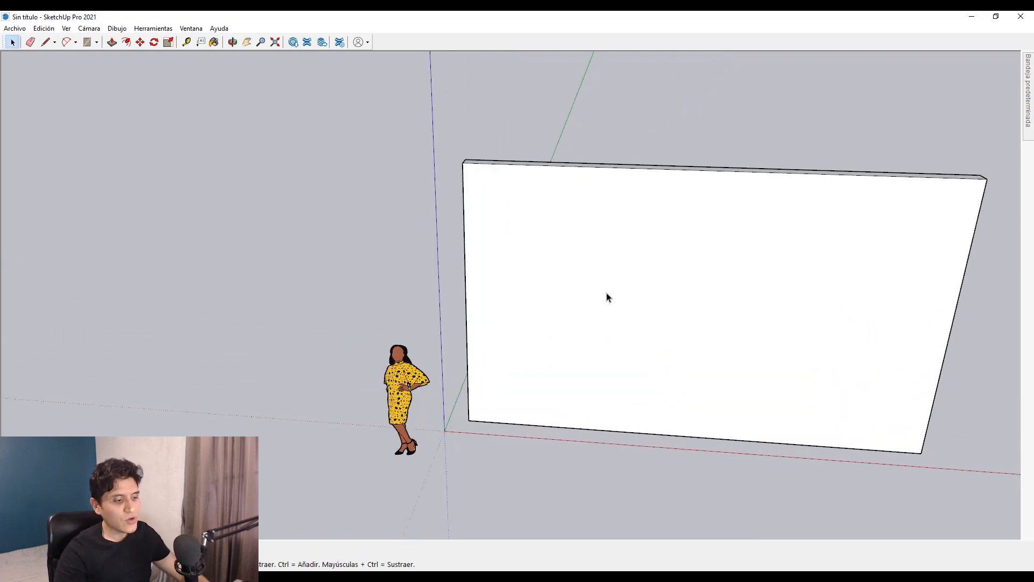
key(r)
click(518, 234)
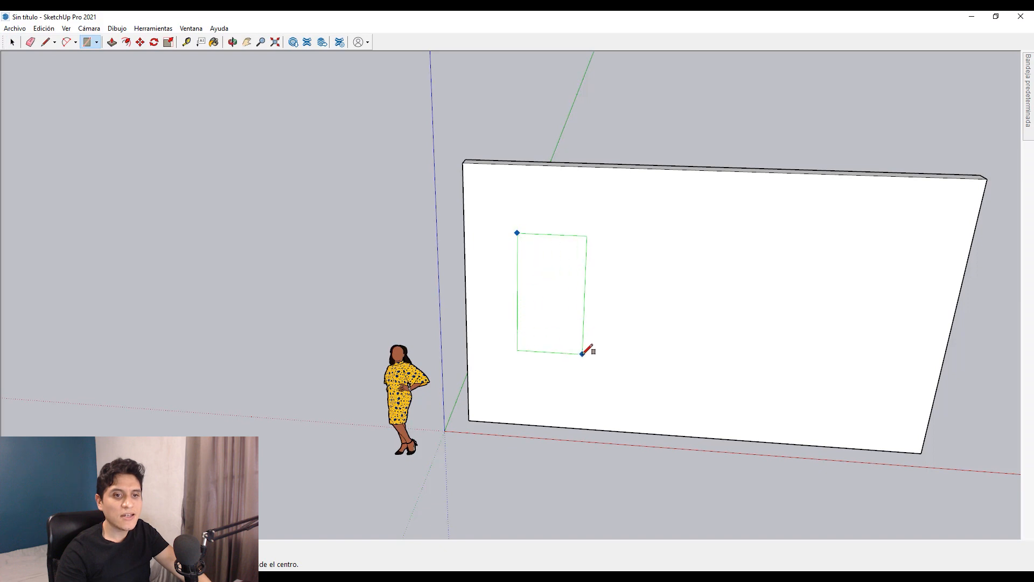
click(586, 353)
Push the window rectangle through the wall's full thickness with Push/Pull to cut an opening
key(space)
key(p)
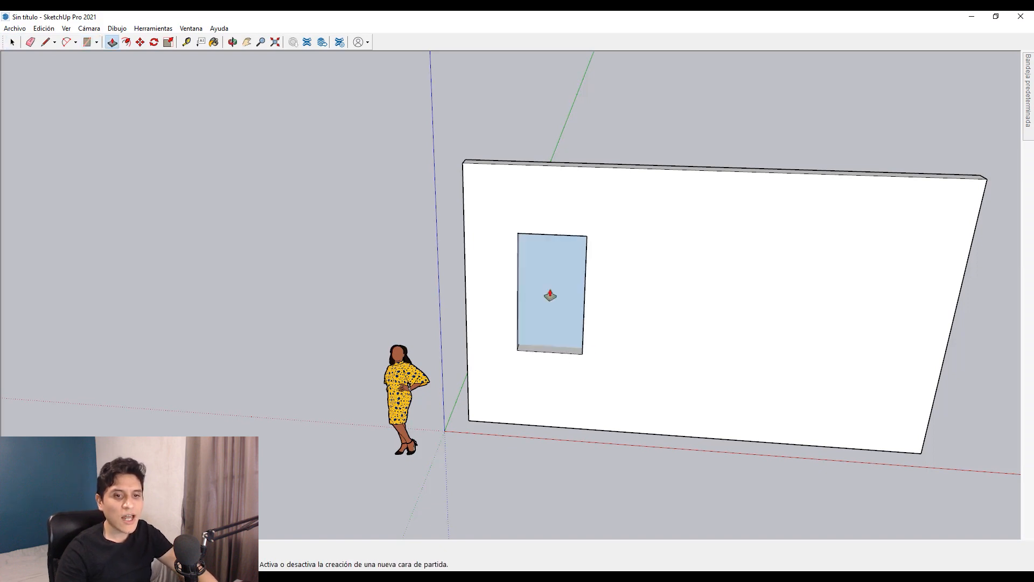
drag(549, 296, 542, 293)
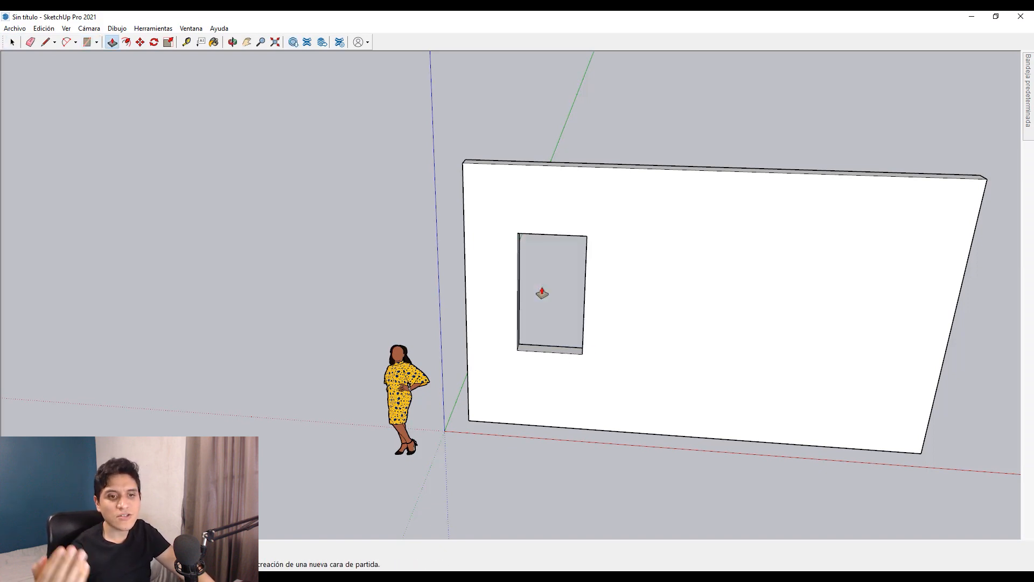
Draw a line across the wall's thickness at the window opening's lower corner nearest the human figure
middle_drag(542, 293, 372, 419)
scroll(526, 341, up, 4)
key(space)
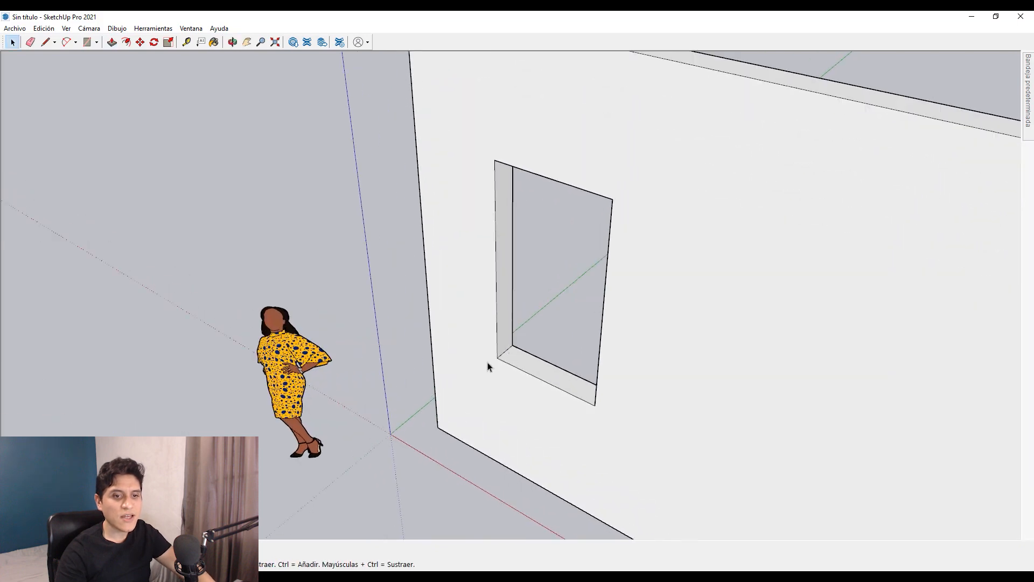
key(l)
click(497, 358)
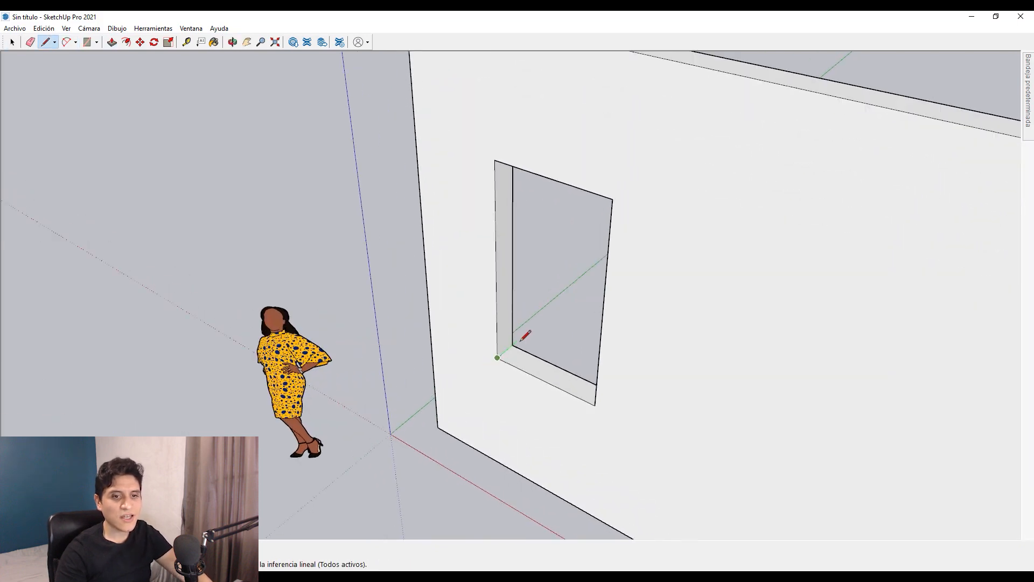
click(512, 345)
key(space)
scroll(523, 341, down, 1)
Draw a rectangle on the ground across the red axis, beyond the wall's far end
middle_drag(523, 341, 542, 233)
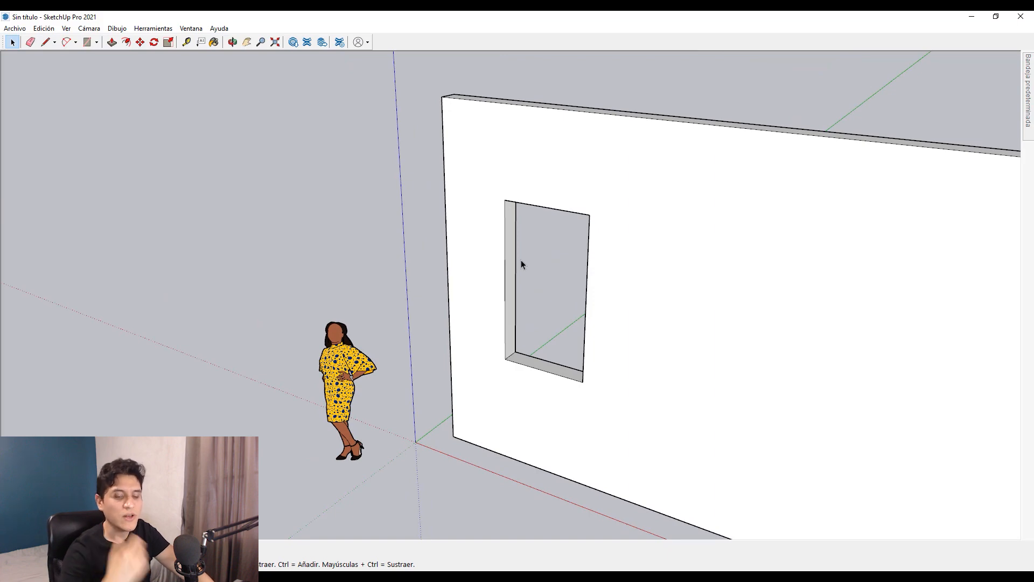
scroll(522, 260, down, 3)
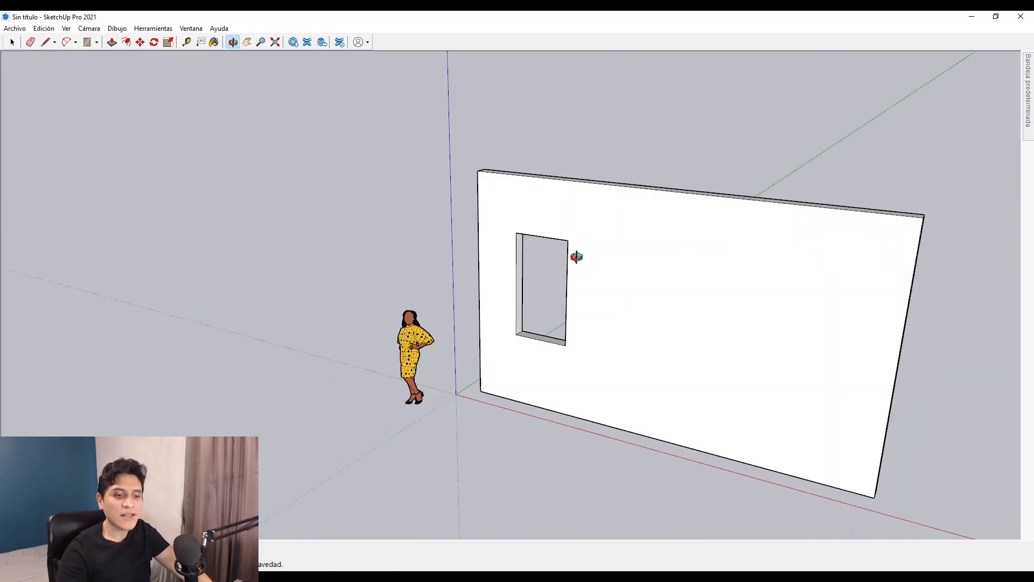
shift+middle_drag(587, 283, 548, 236)
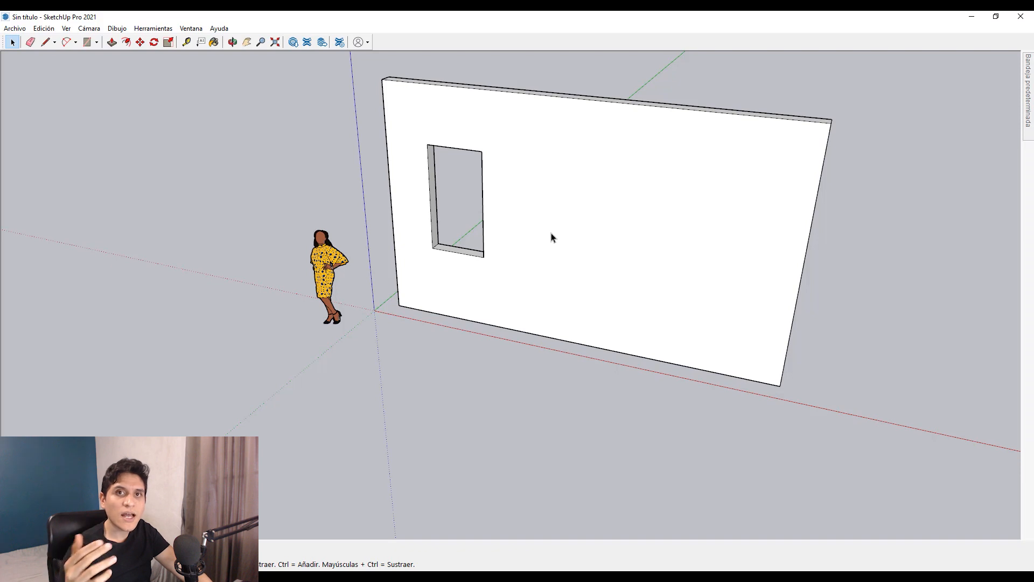
scroll(619, 281, down, 3)
shift+middle_drag(814, 301, 577, 233)
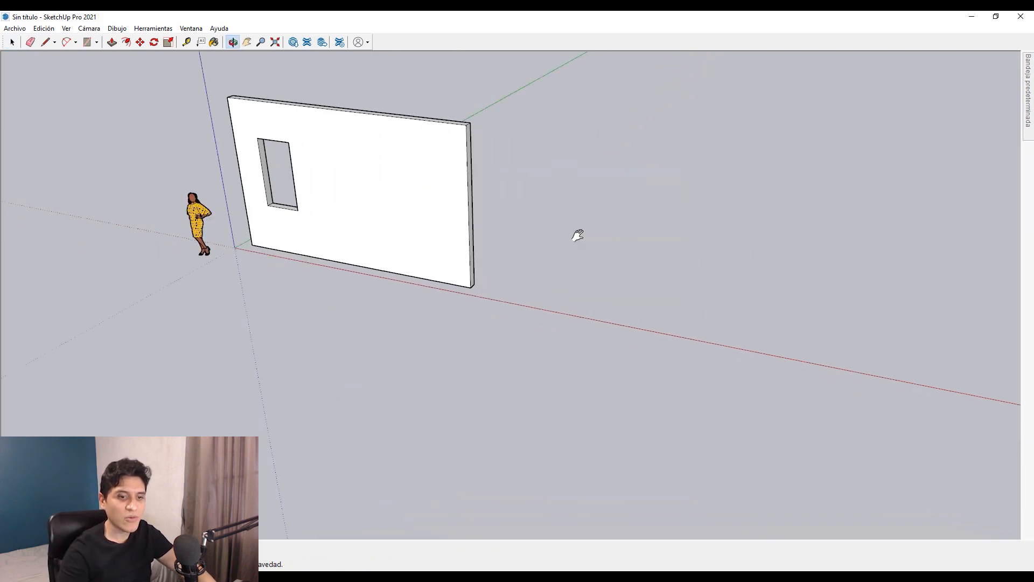
key(r)
click(582, 282)
click(686, 377)
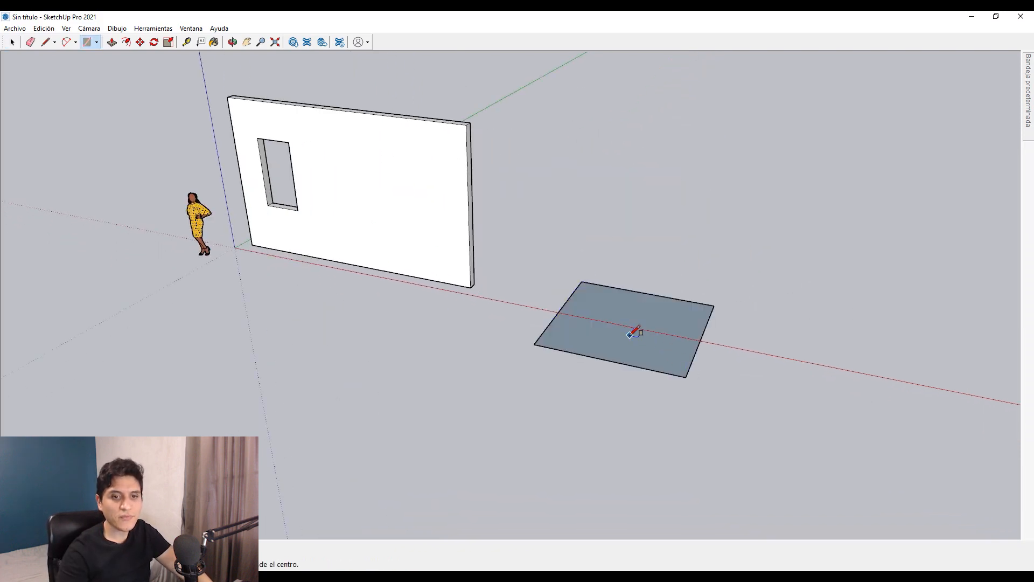
key(space)
Pull the ground rectangle up with Push/Pull to form a separate box beside the wall
key(p)
click(631, 339)
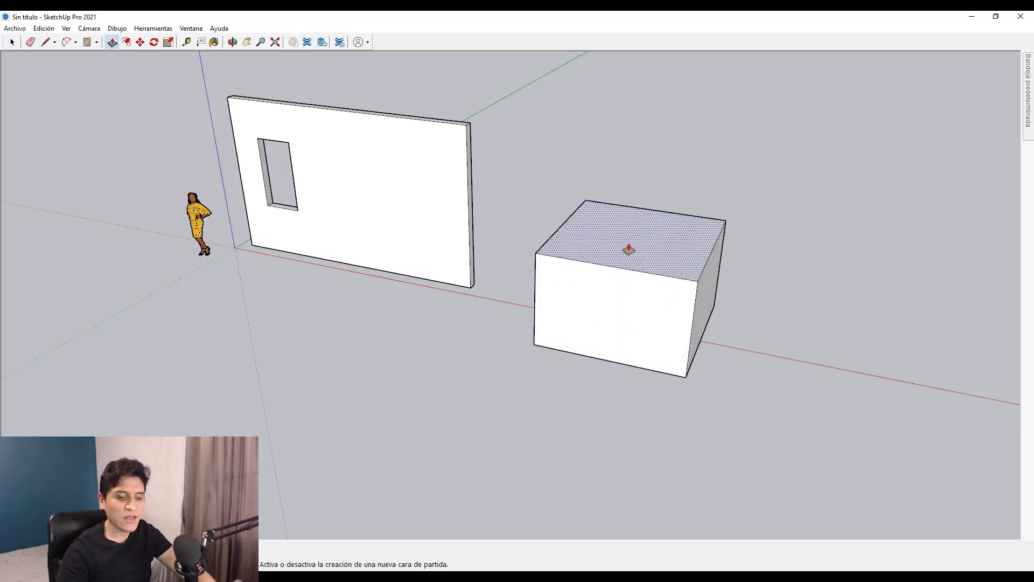
click(628, 249)
key(space)
Raise the separate box's top face with Push/Pull in repeated extrusions until it is a tower taller than the wall
middle_drag(629, 249, 732, 272)
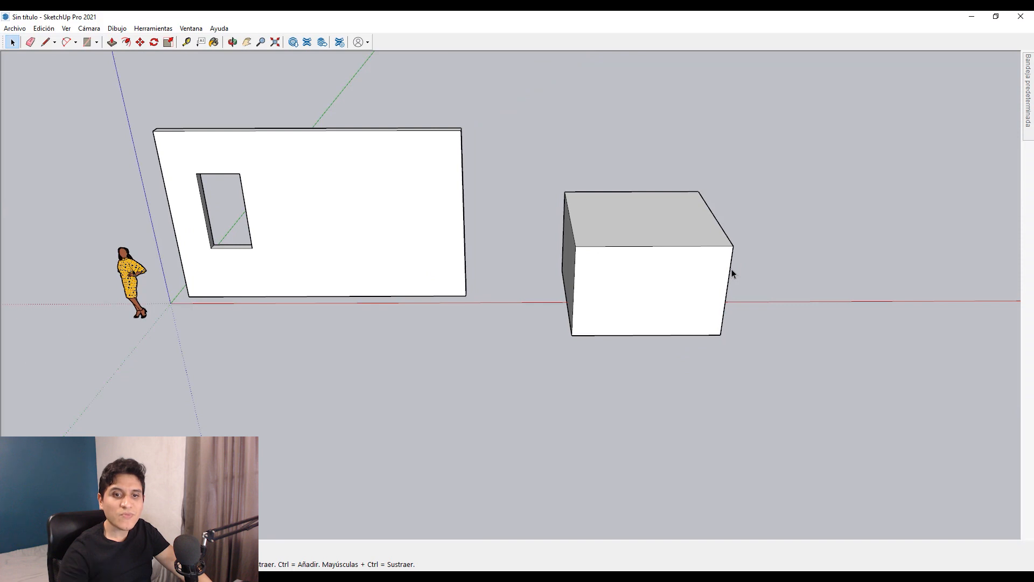
key(p)
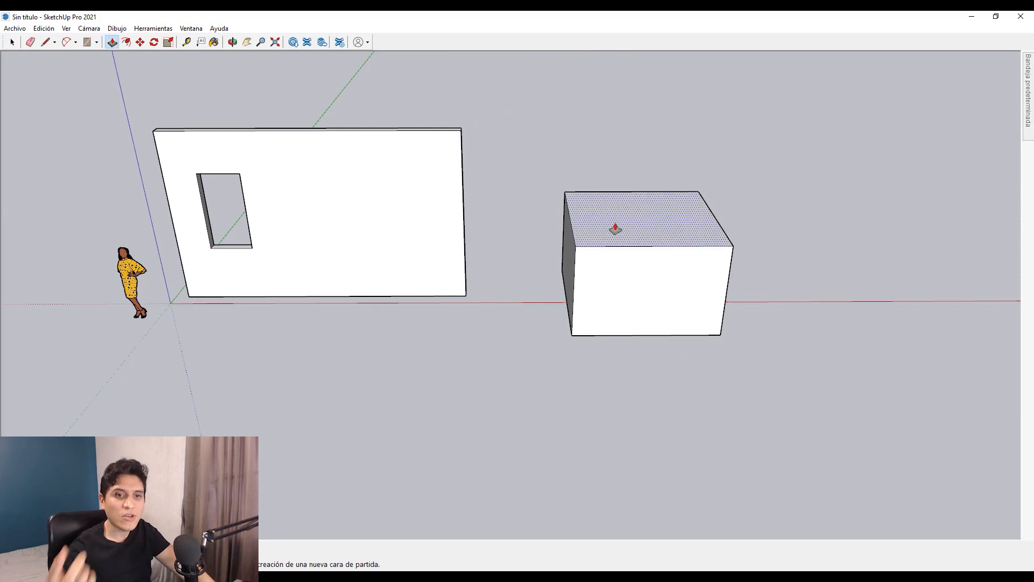
key(ctrl+z)
key(ctrl+z)
key(ctrl+y)
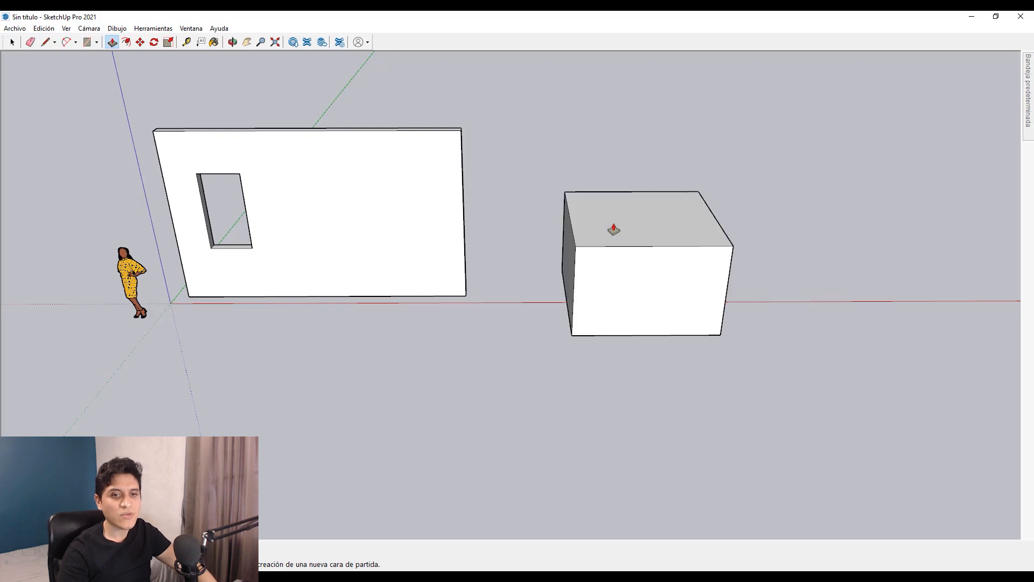
click(615, 229)
key(Return)
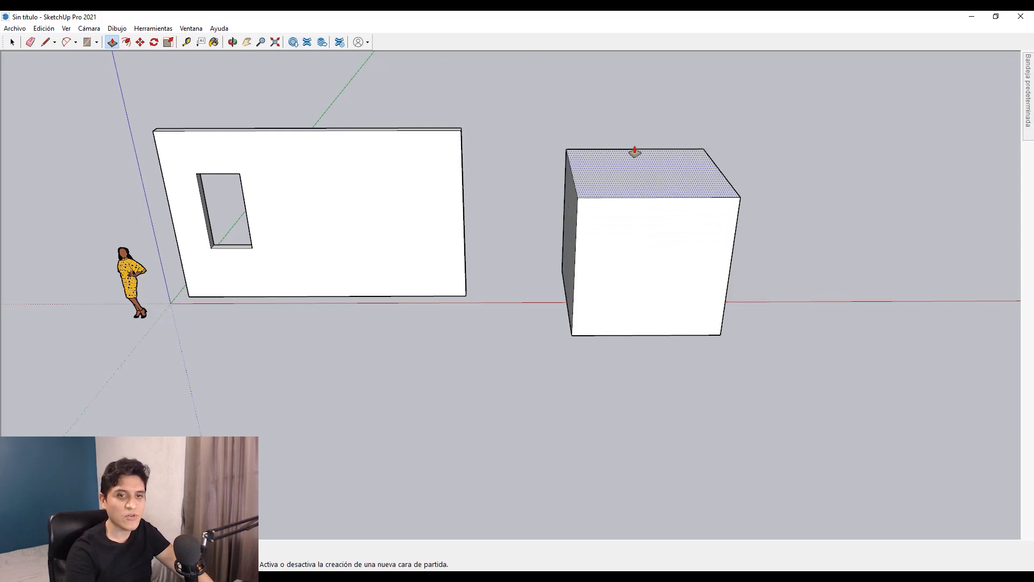
click(647, 168)
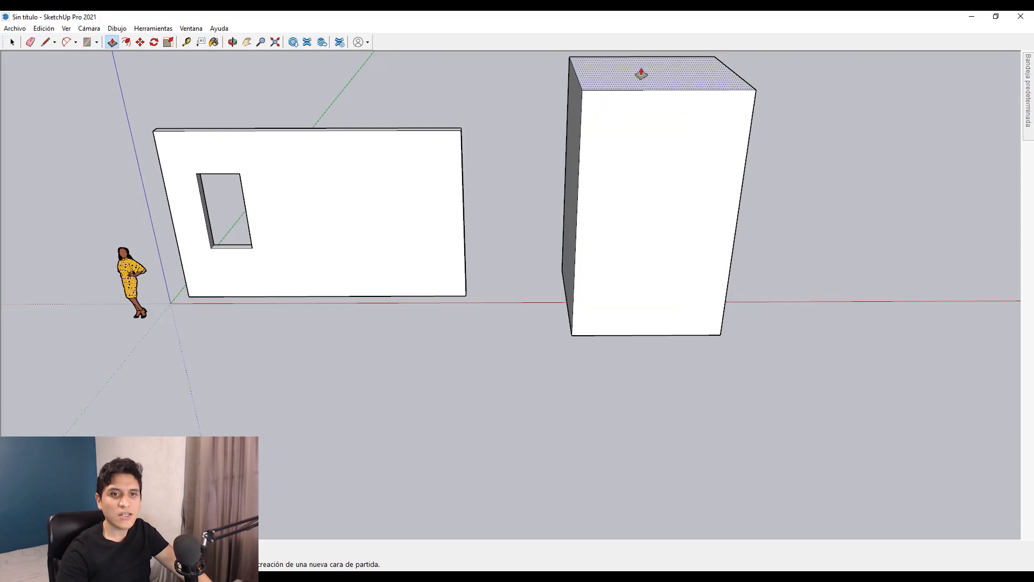
scroll(642, 102, down, 2)
shift+middle_drag(628, 146, 587, 262)
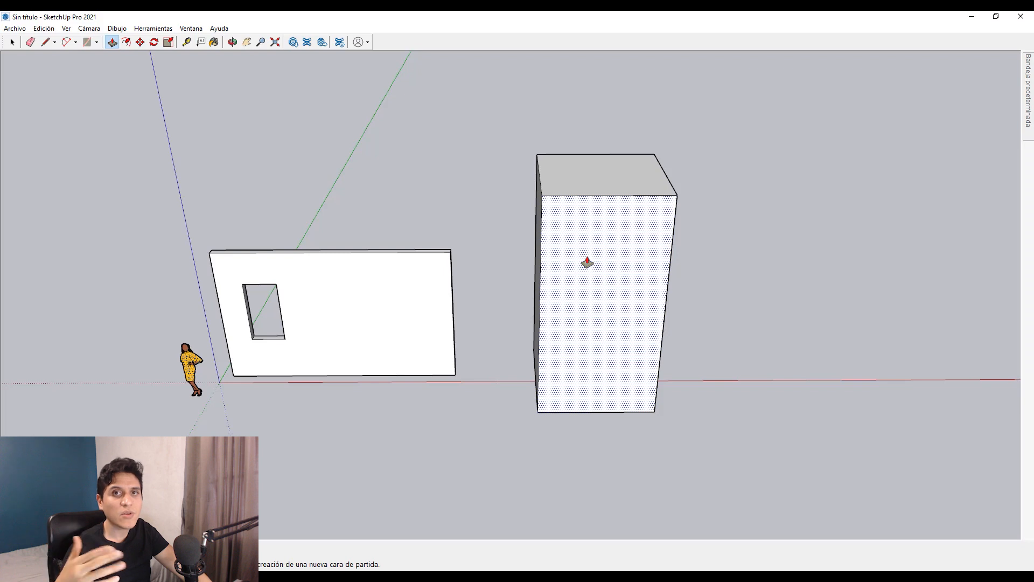
key(space)
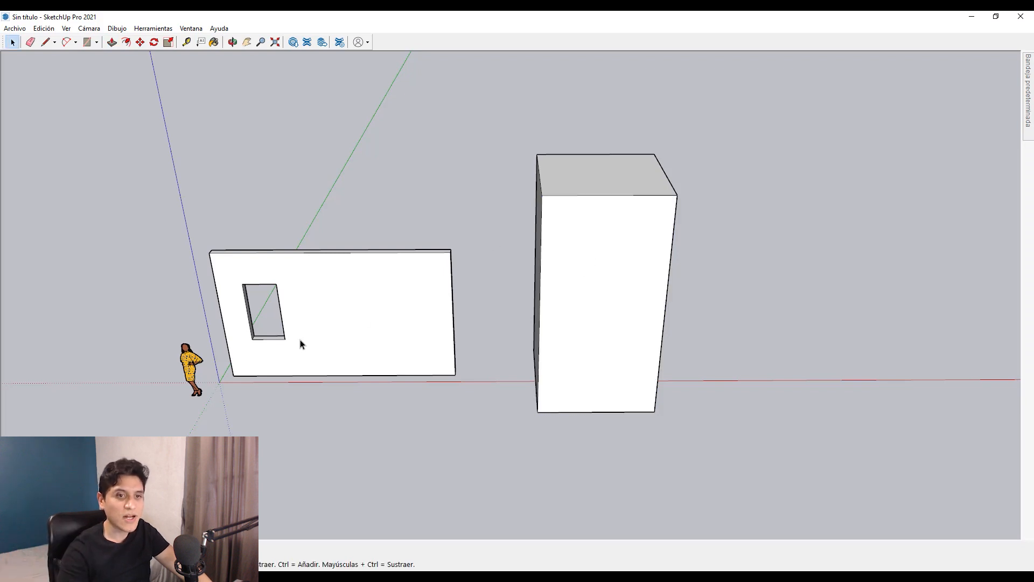
Draw a second tall rectangle on the wall's front face, next to the existing window opening
scroll(312, 305, up, 5)
key(b)
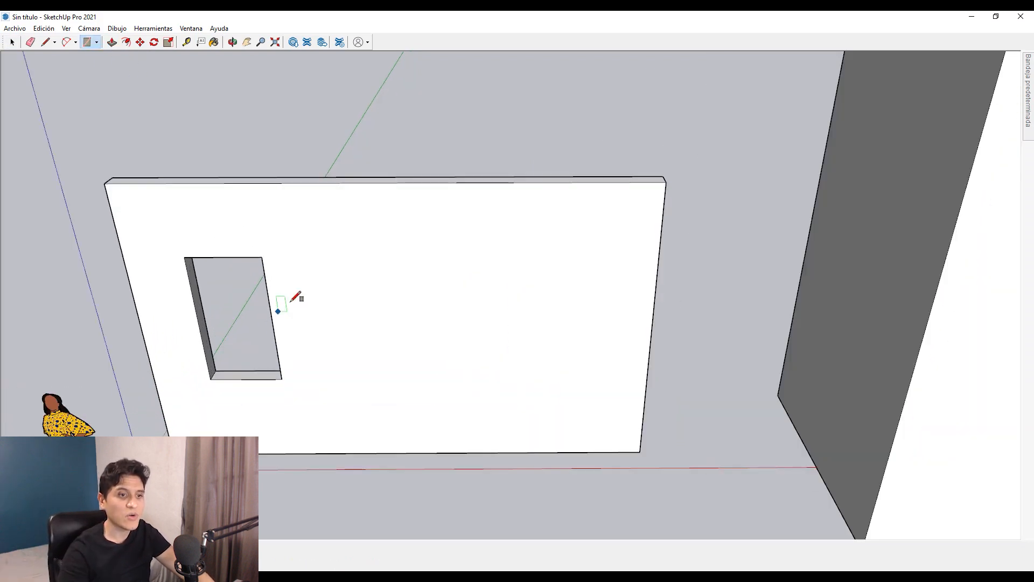
click(294, 249)
click(384, 377)
key(space)
scroll(339, 356, up, 3)
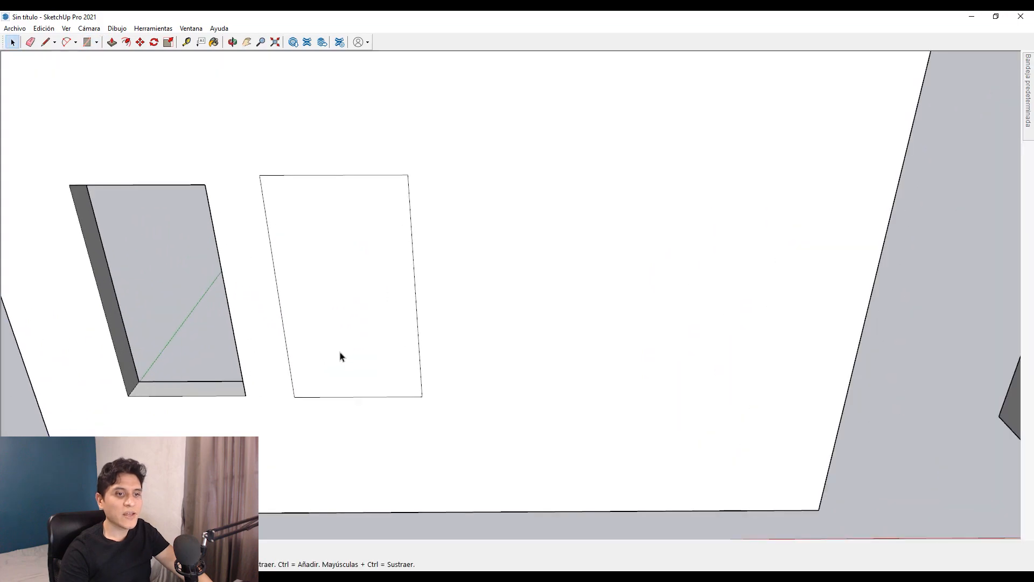
Push the second rectangle through the wall's full thickness to cut a second window opening
key(p)
click(333, 341)
click(324, 312)
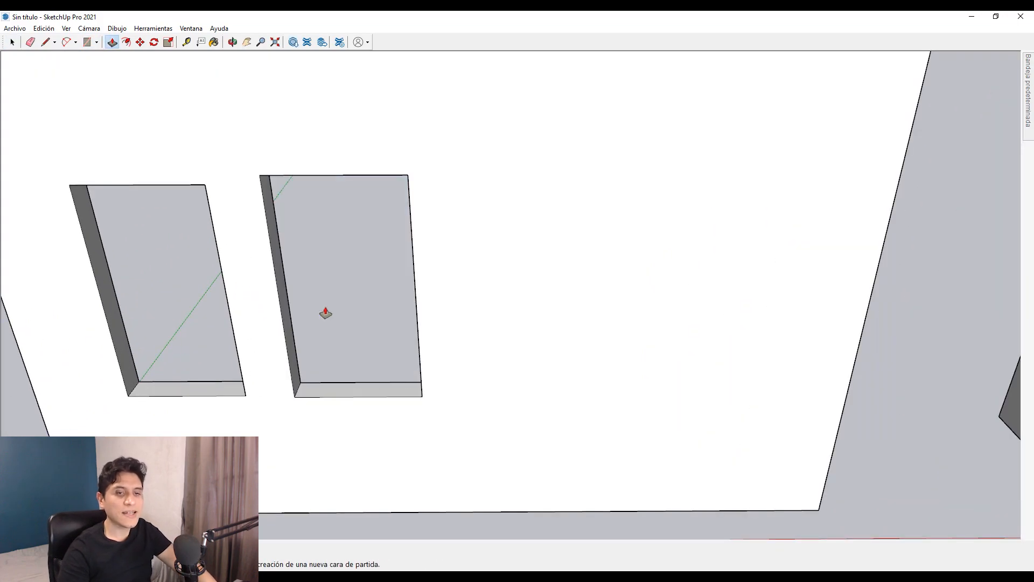
scroll(376, 335, down, 5)
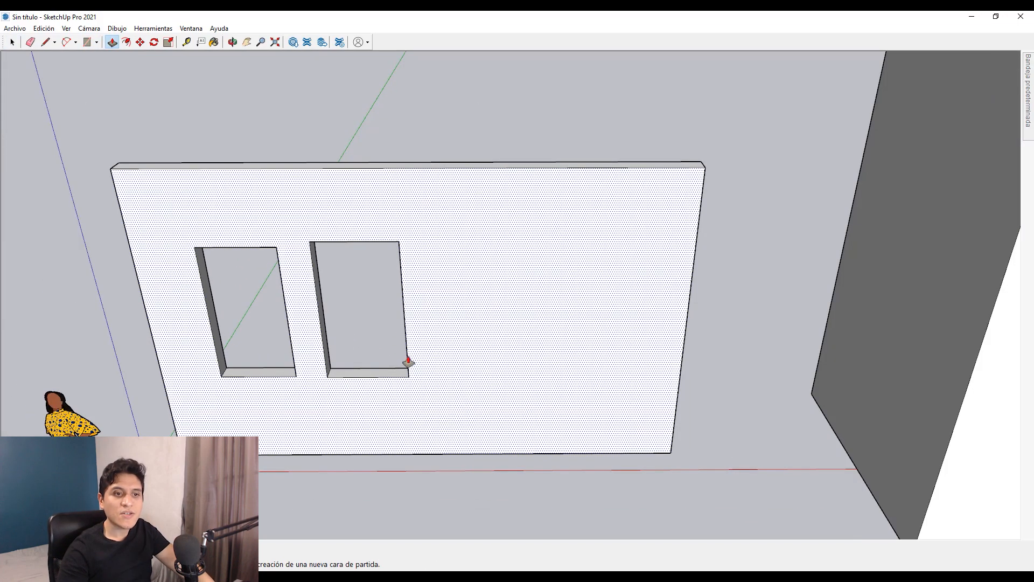
Draw a third, slightly larger rectangle on the wall's front face beside the second opening
key(r)
click(424, 245)
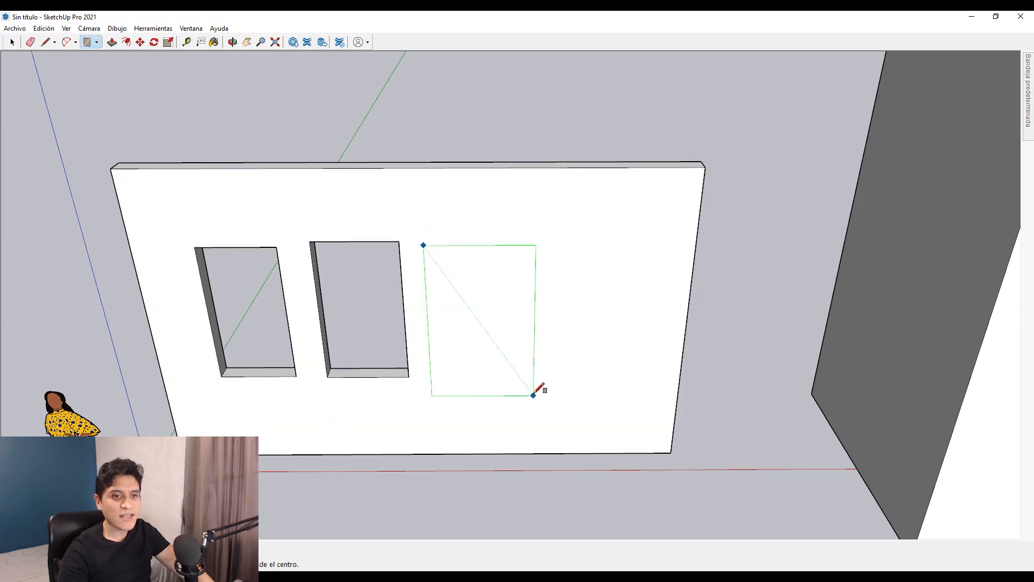
click(534, 396)
key(space)
Copy the third rectangle horizontally along the wall with the Move tool, toward the wall's far end
click(491, 333)
key(m)
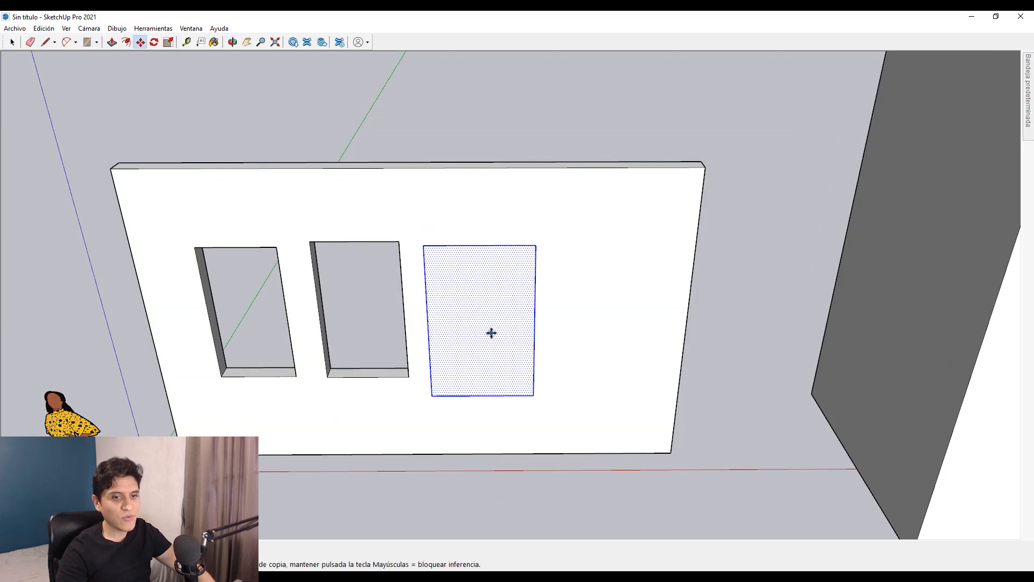
click(491, 332)
key(ctrl)
click(620, 333)
key(space)
Cut the third rectangle and its copy through the wall by repeating the last Push/Pull distance on both faces
click(482, 335)
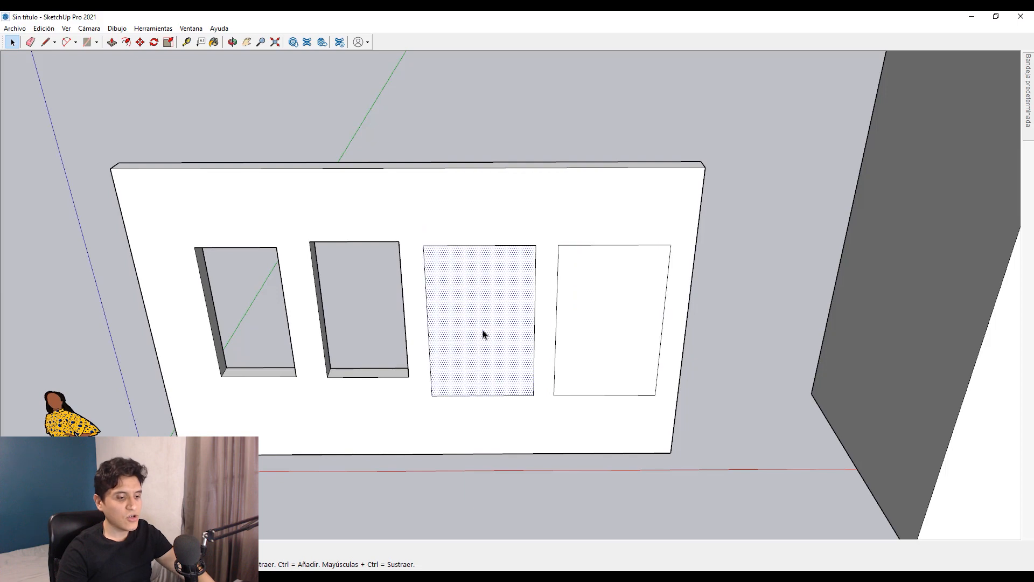
key(p)
double_click(484, 333)
double_click(606, 321)
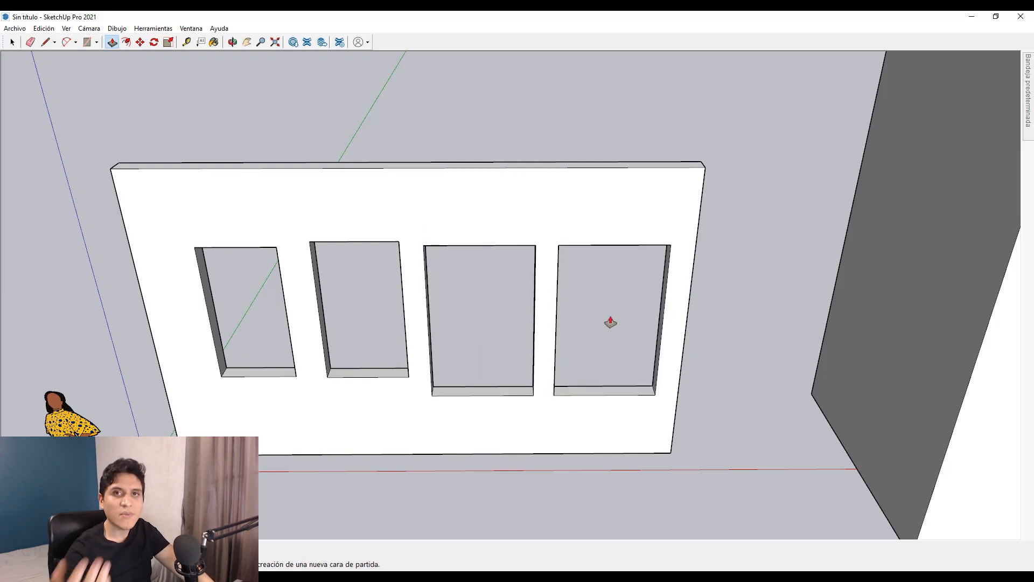
key(space)
Examine the wall's window openings and the tall box from several angles
scroll(551, 370, down, 5)
middle_drag(547, 367, 502, 173)
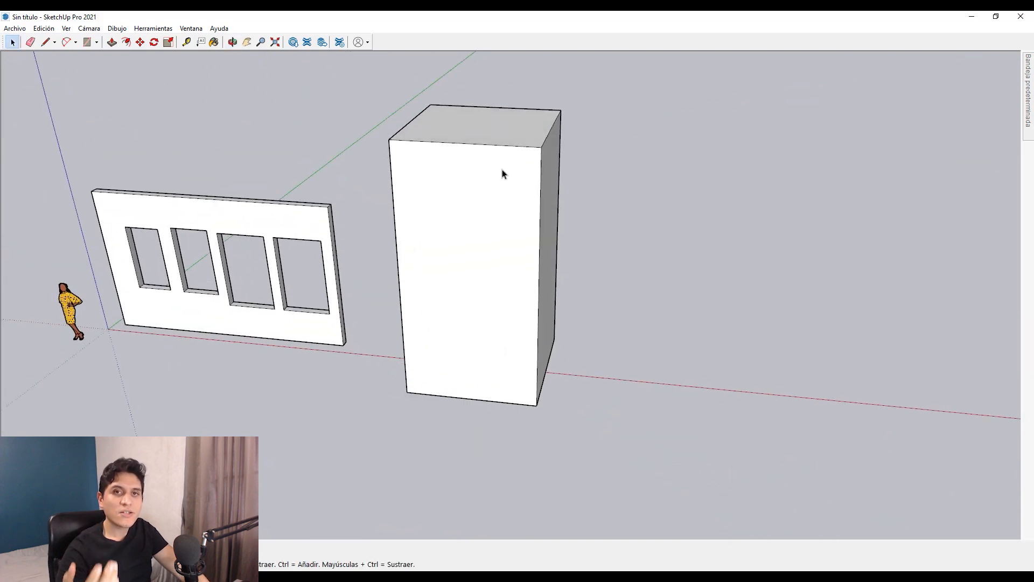
scroll(130, 241, up, 2)
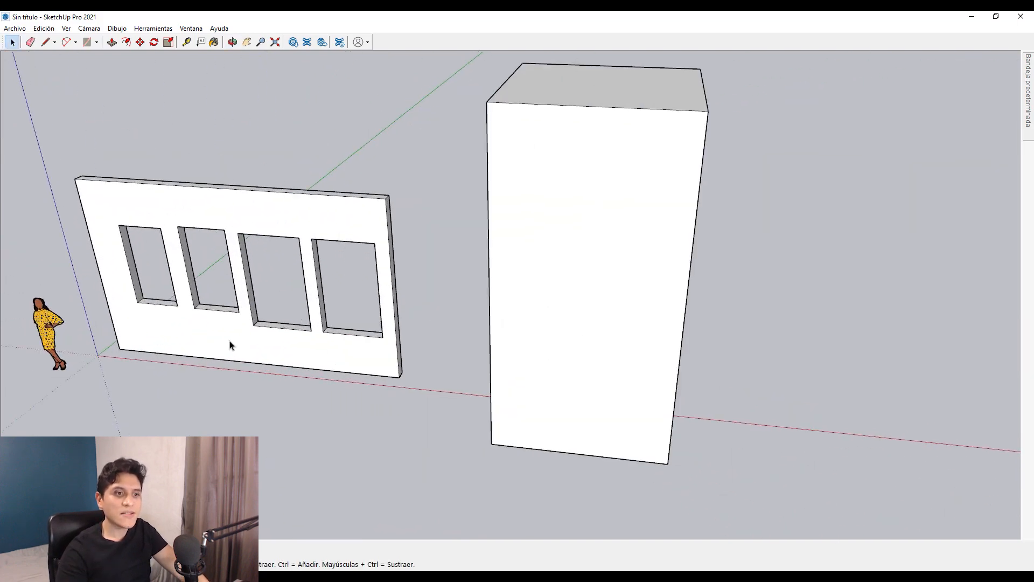
middle_drag(230, 343, 145, 287)
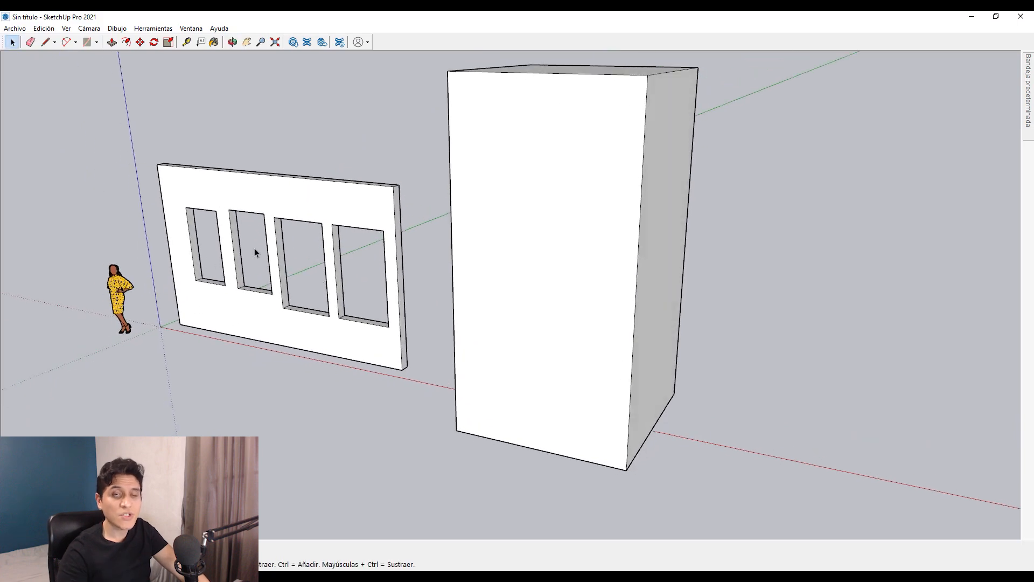
middle_drag(254, 249, 430, 240)
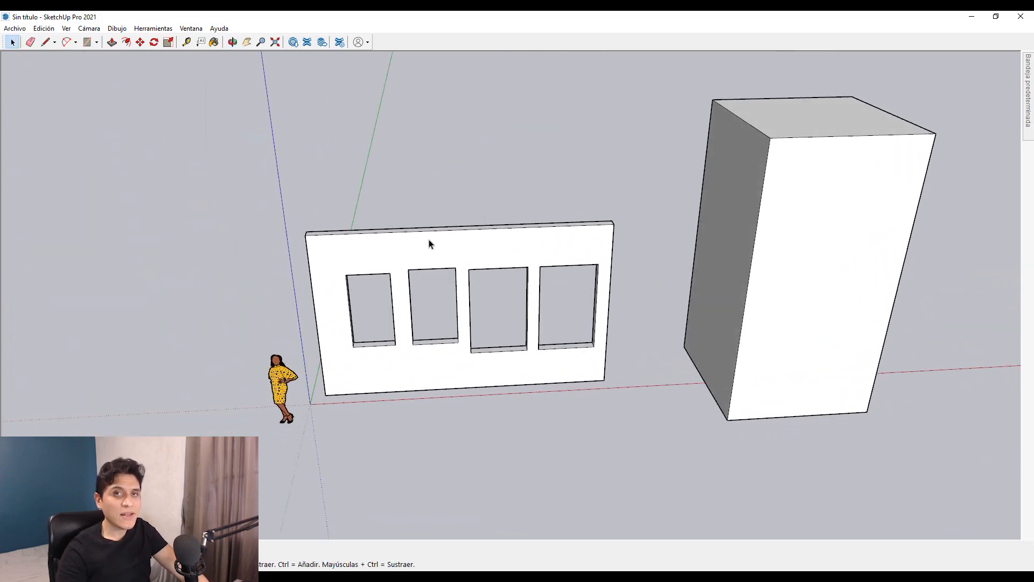
scroll(462, 256, up, 4)
middle_drag(385, 291, 235, 197)
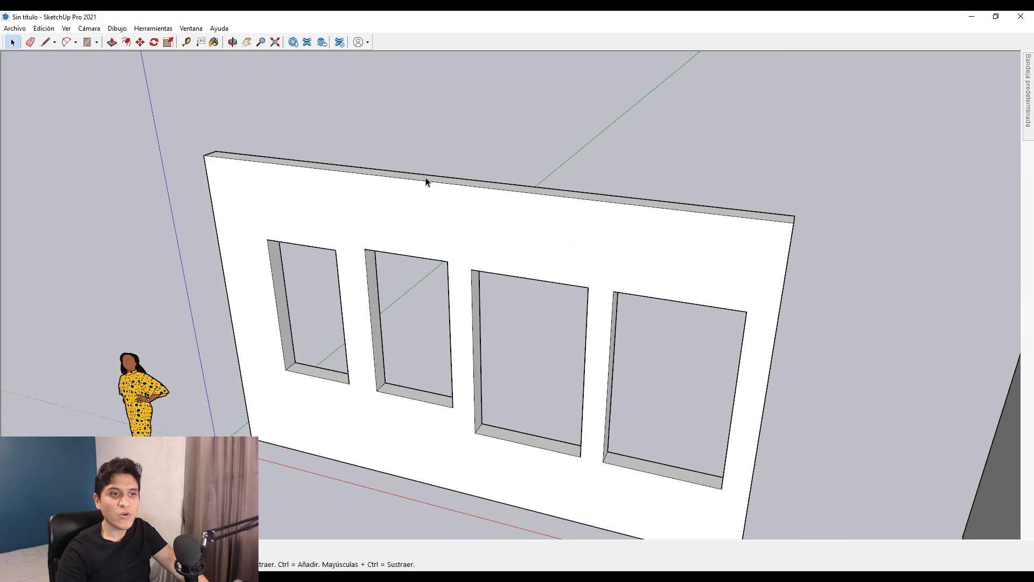
middle_drag(430, 183, 513, 247)
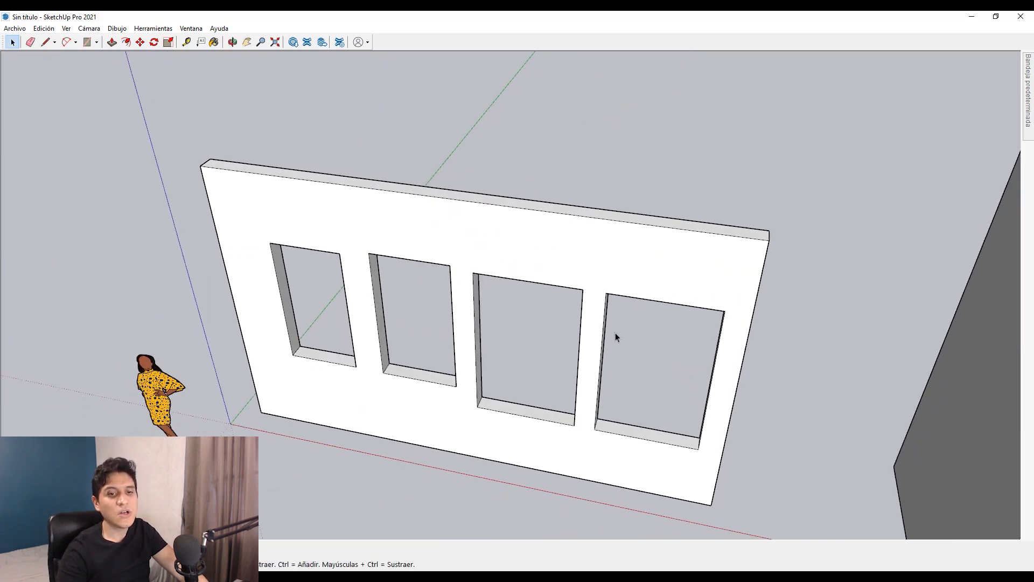
middle_drag(615, 333, 641, 236)
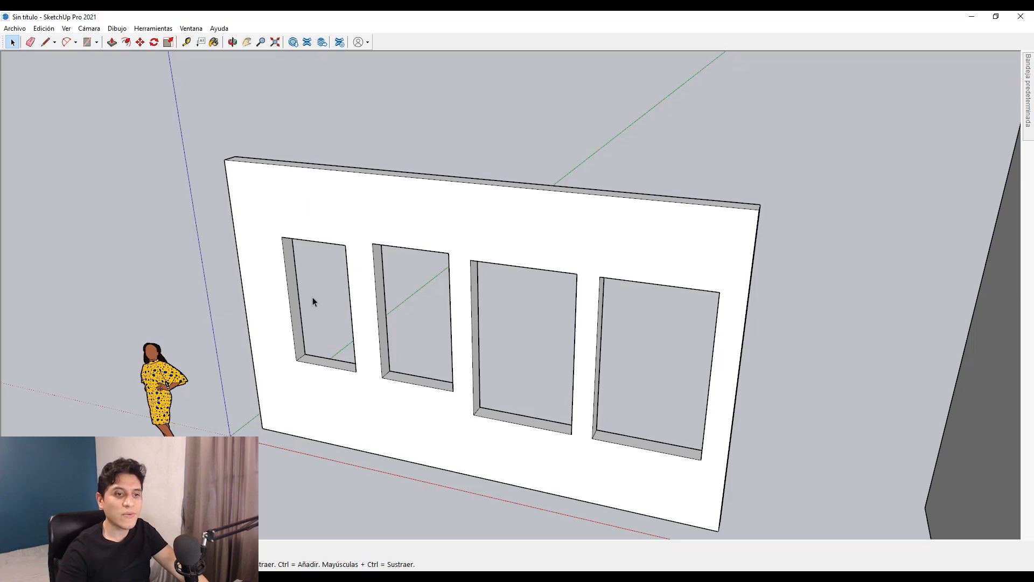
Lower the tall box's top face with Push/Pull to make a low, roughly cubic block
scroll(544, 369, down, 4)
shift+middle_drag(766, 397, 432, 231)
scroll(432, 230, down, 1)
middle_drag(489, 205, 432, 277)
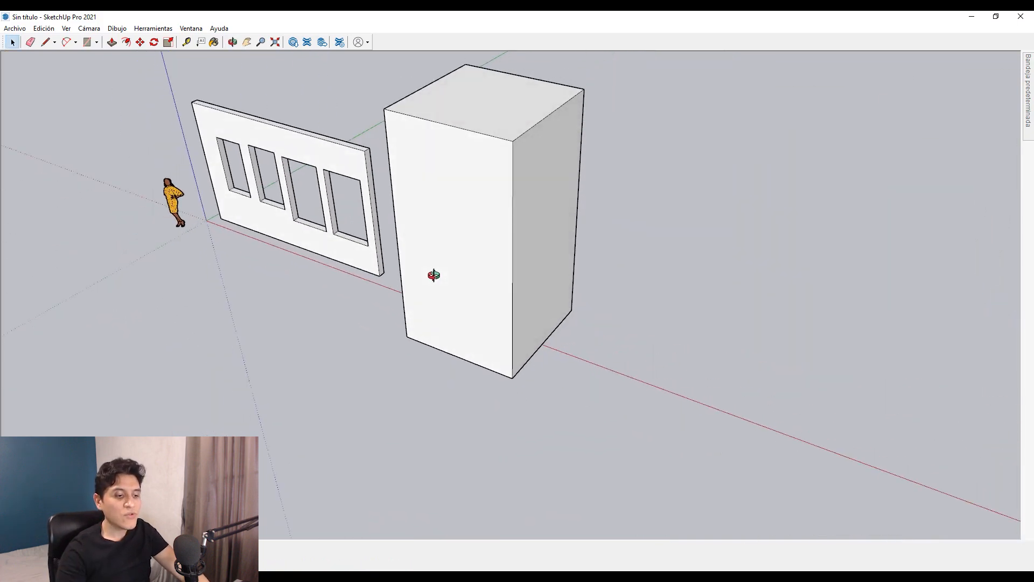
key(p)
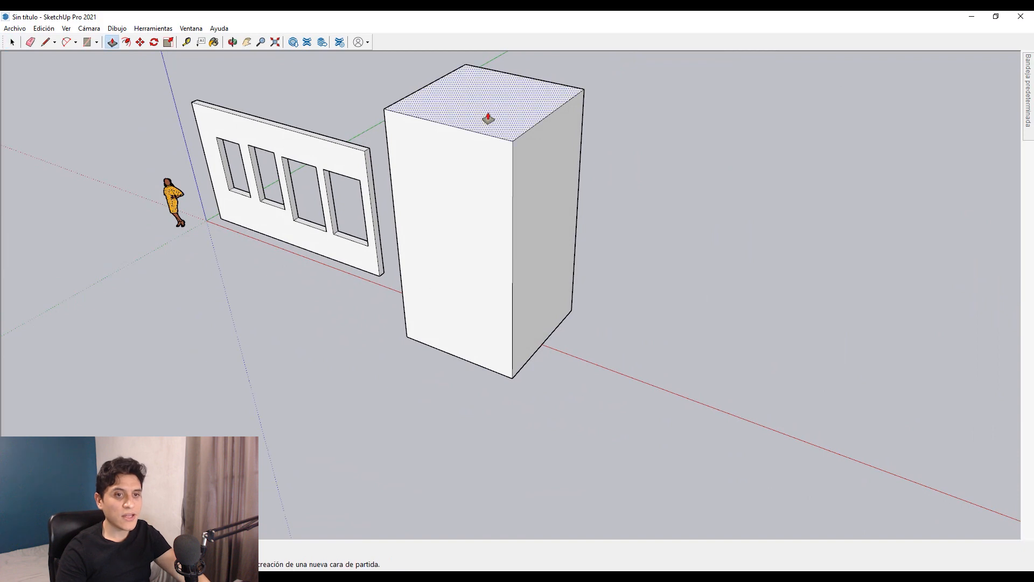
click(487, 118)
click(483, 269)
key(space)
middle_drag(512, 295, 489, 232)
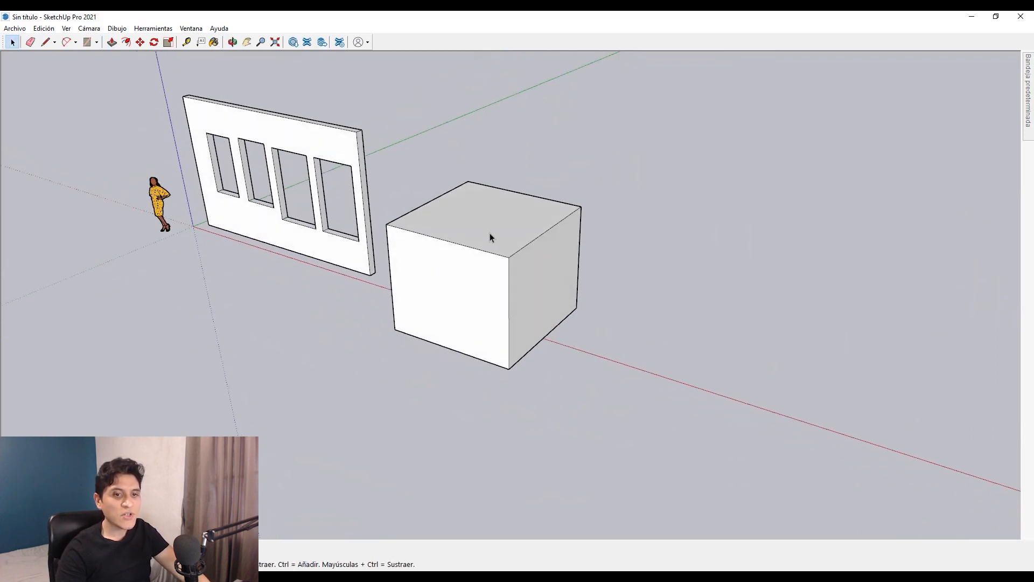
Extrude the low block's top face upward with Push/Pull's new-starting-face mode to stack a separate volume on it
key(p)
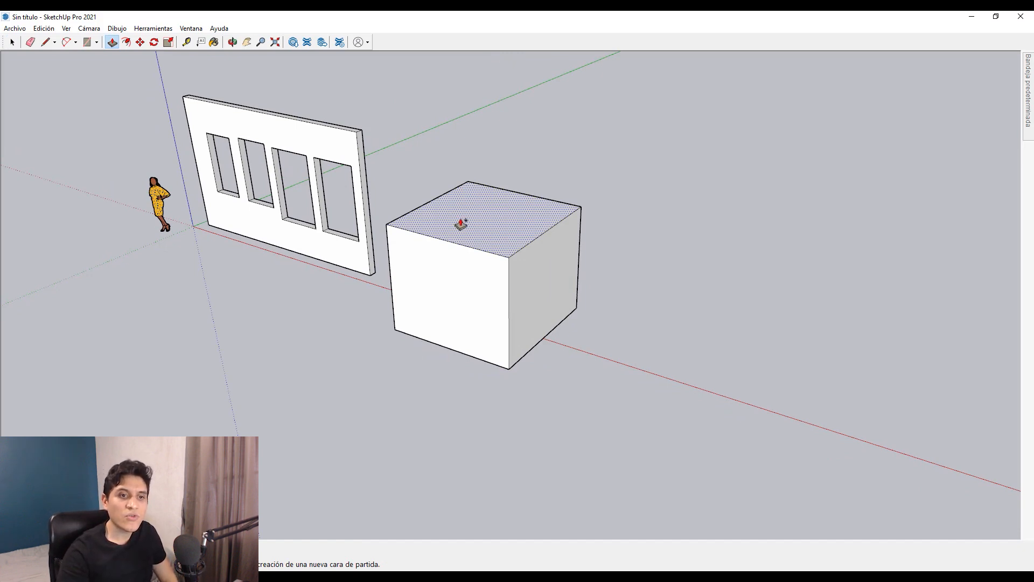
drag(461, 223, 485, 102)
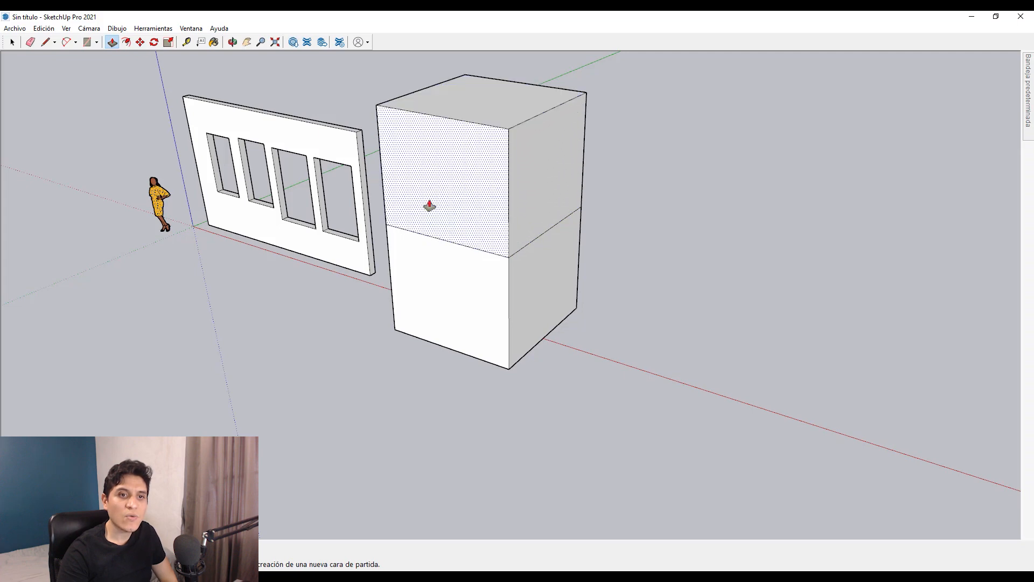
middle_drag(469, 251, 347, 203)
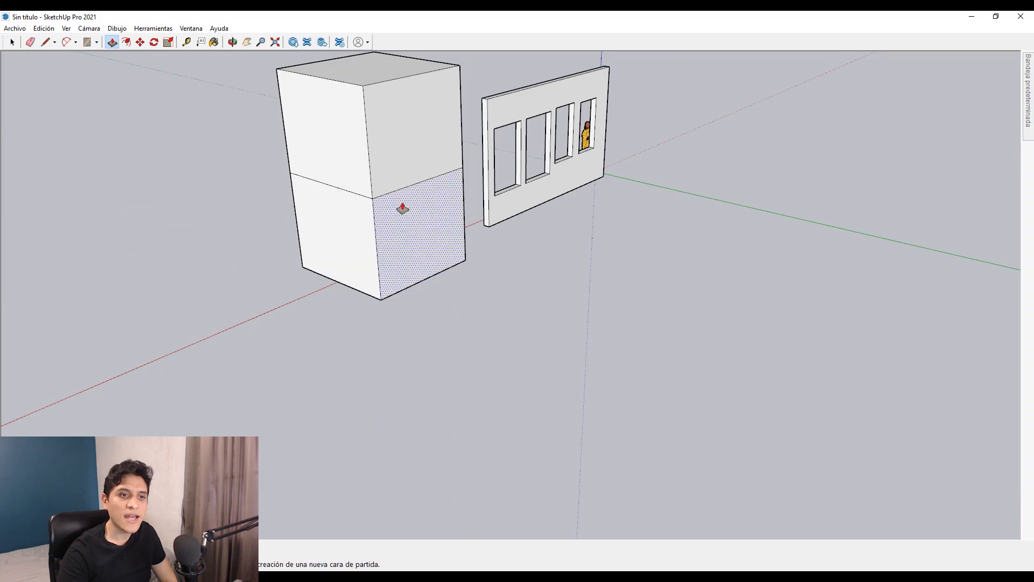
middle_drag(260, 183, 378, 182)
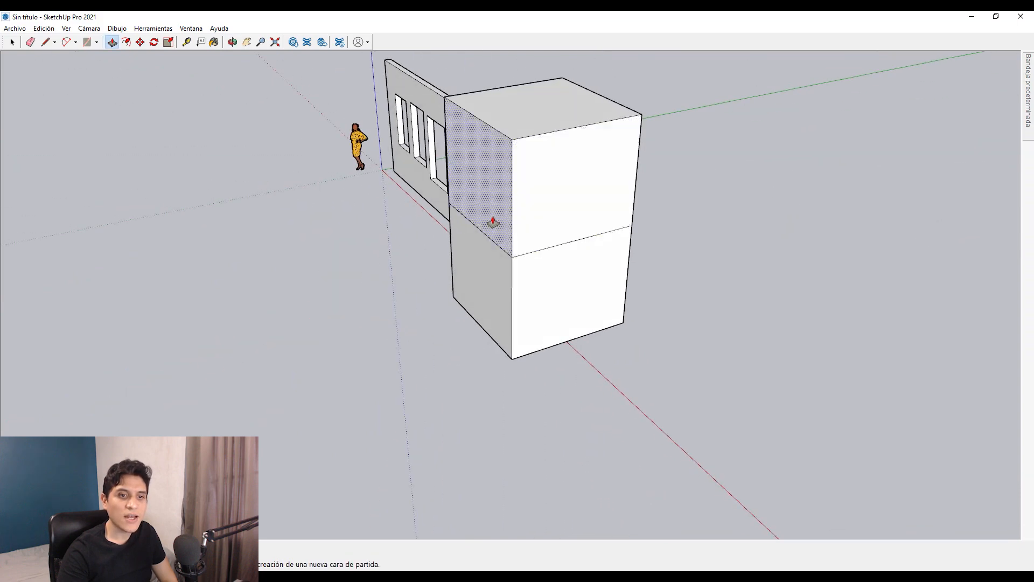
middle_drag(487, 263, 616, 199)
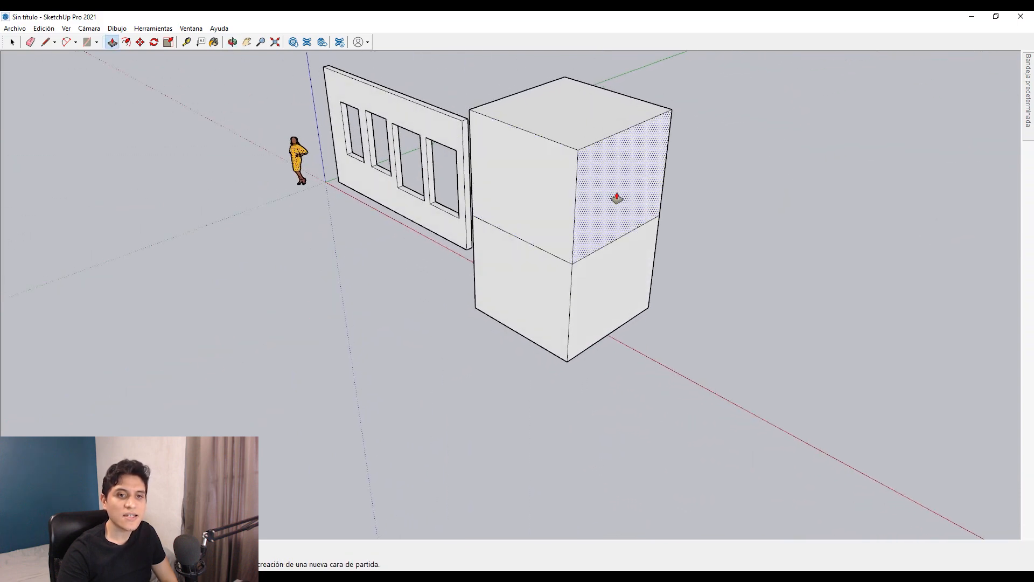
Move the upper volume's end face along the red axis with Push/Pull, out past the lower block and back inward
click(637, 205)
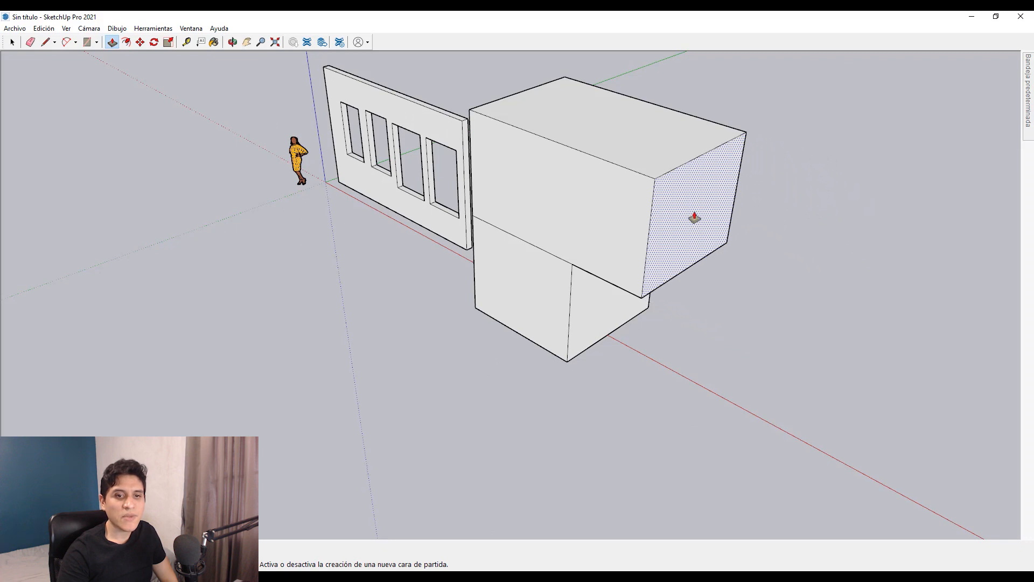
click(695, 222)
middle_drag(653, 213, 623, 201)
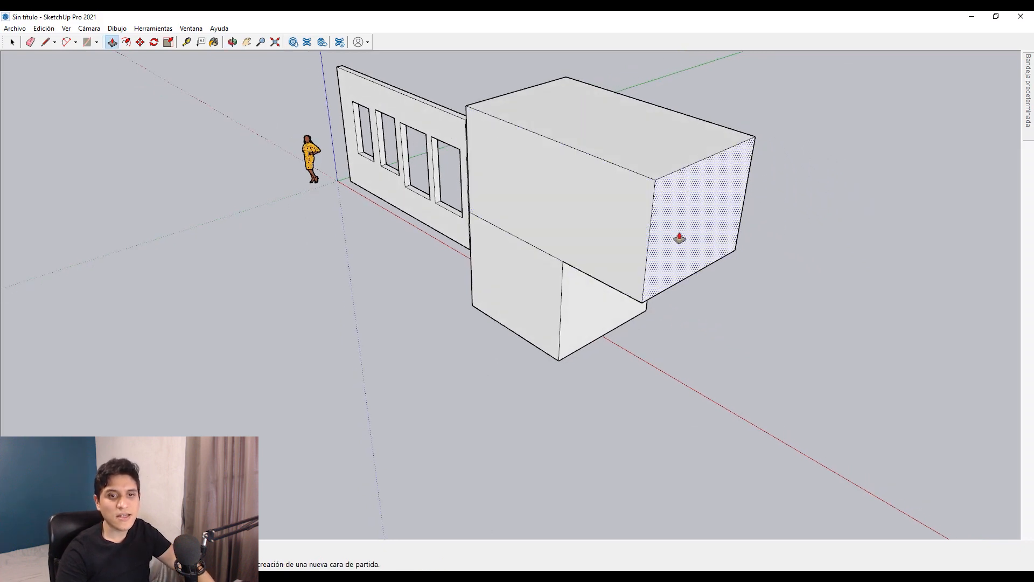
middle_drag(681, 238, 536, 265)
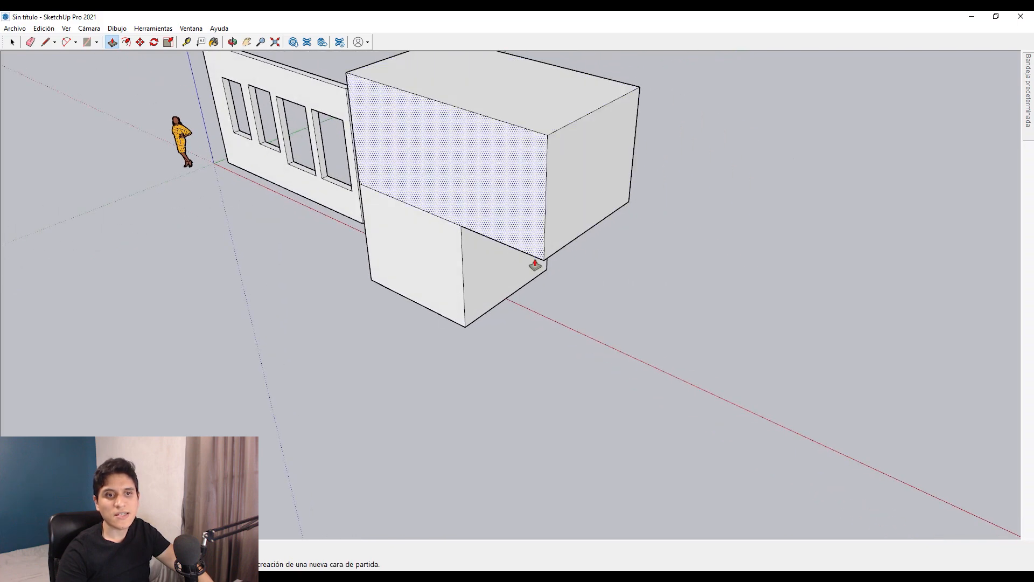
click(584, 179)
click(421, 272)
middle_drag(483, 263, 676, 263)
Undo the stacked volume's edits and the box's lowering, back to the single tall box
key(ctrl+z)
key(ctrl+z)
key(ctrl+z)
key(ctrl+z)
key(ctrl+z)
key(ctrl+z)
key(ctrl+z)
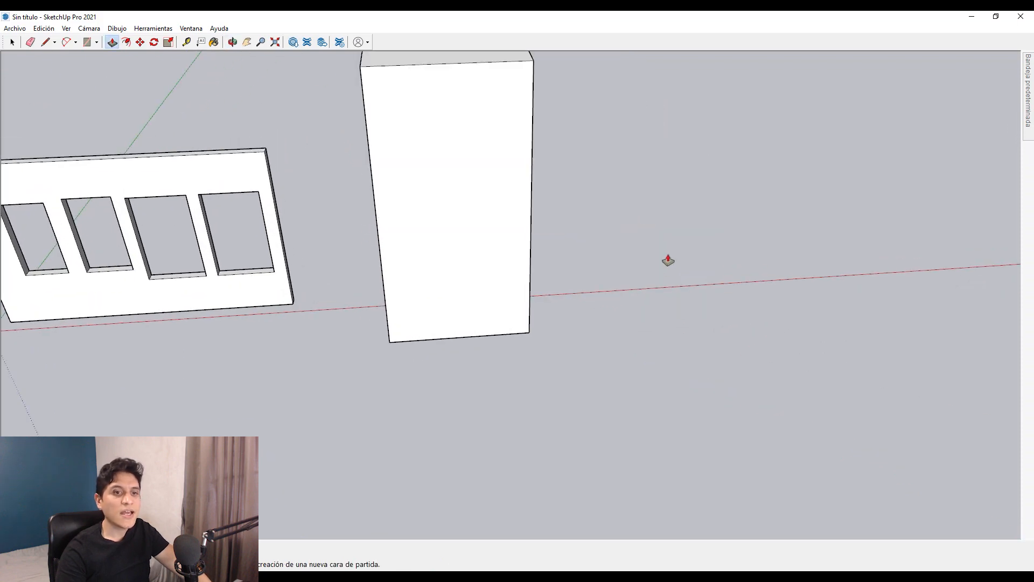
Select the entire tall box beside the wall and delete it
middle_drag(483, 213, 501, 258)
key(space)
drag(341, 60, 586, 392)
key(Delete)
Cut the two remaining window openings at the wall's end by repeating the last Push/Pull distance on their rectangles
scroll(309, 238, up, 3)
scroll(275, 242, up, 1)
key(e)
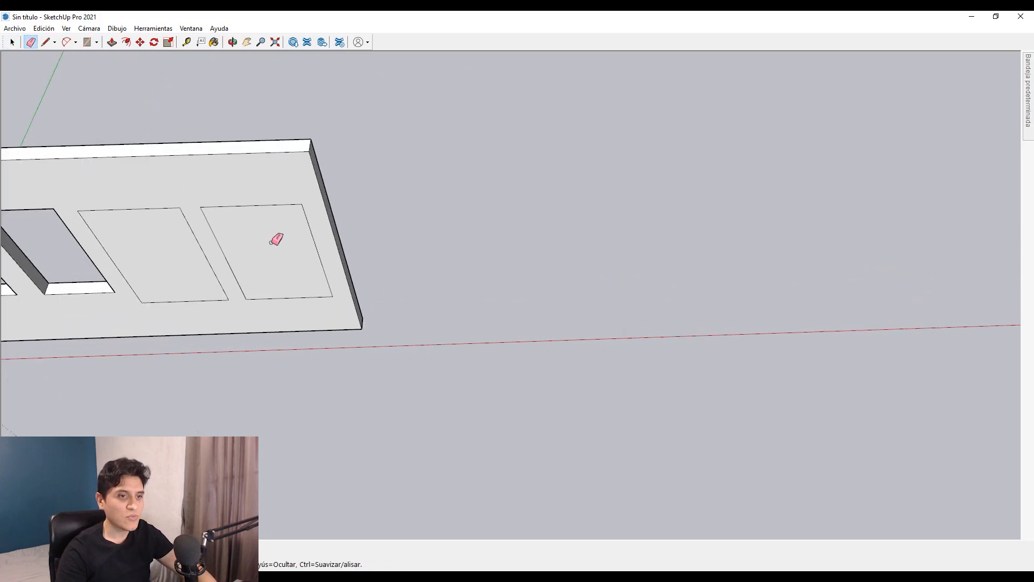
key(space)
key(p)
double_click(261, 250)
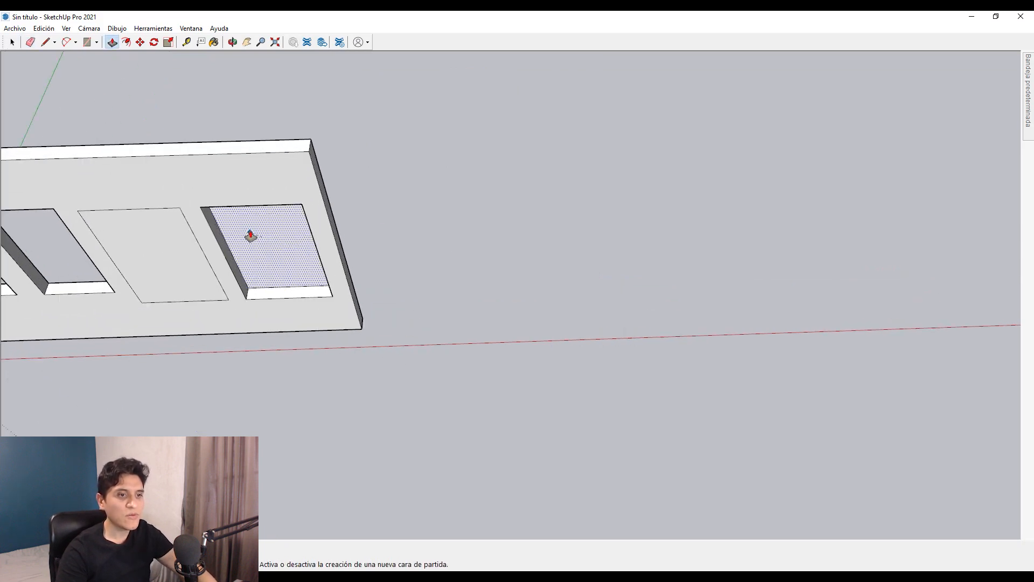
double_click(173, 265)
Extrude the window wall's end face outward by a short segment using Push/Pull's new-starting-face mode
middle_drag(173, 264, 364, 245)
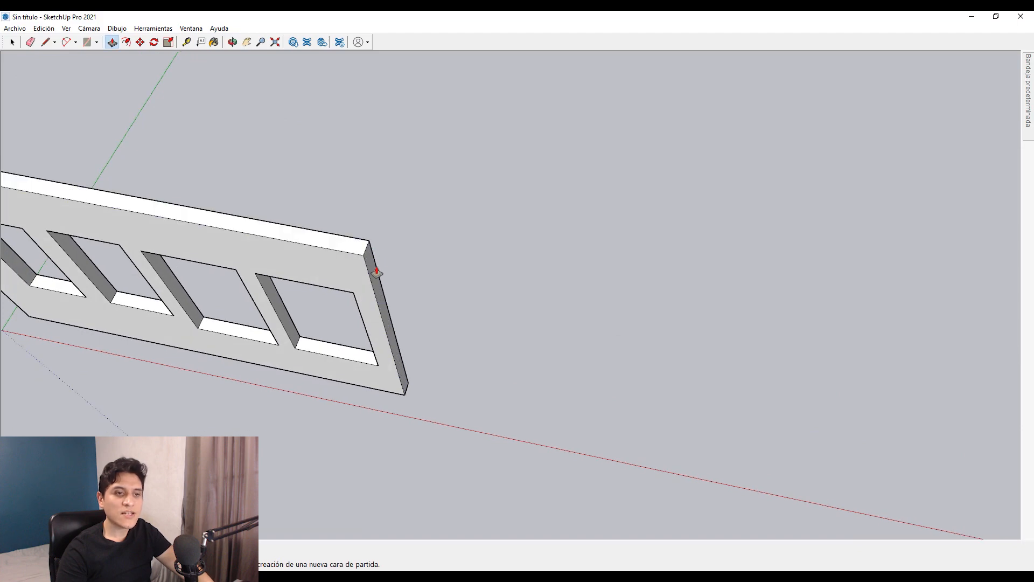
shift+middle_drag(386, 313, 498, 339)
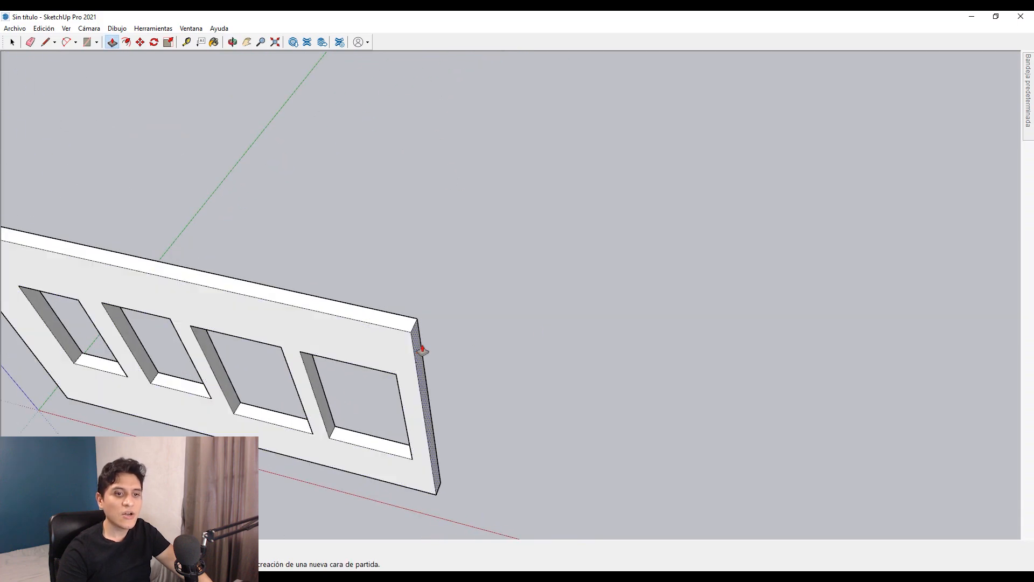
key(ctrl)
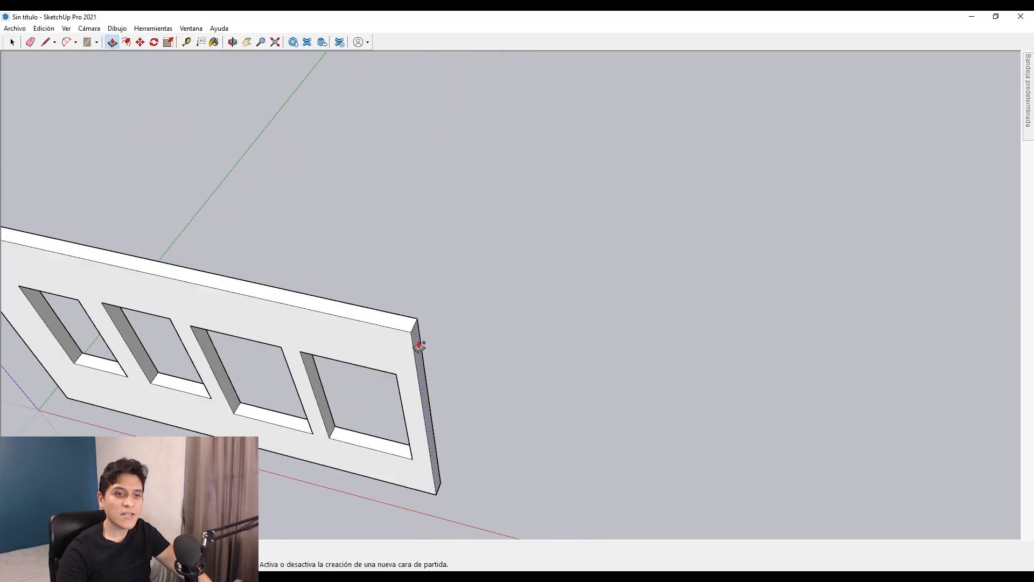
ctrl+click(420, 344)
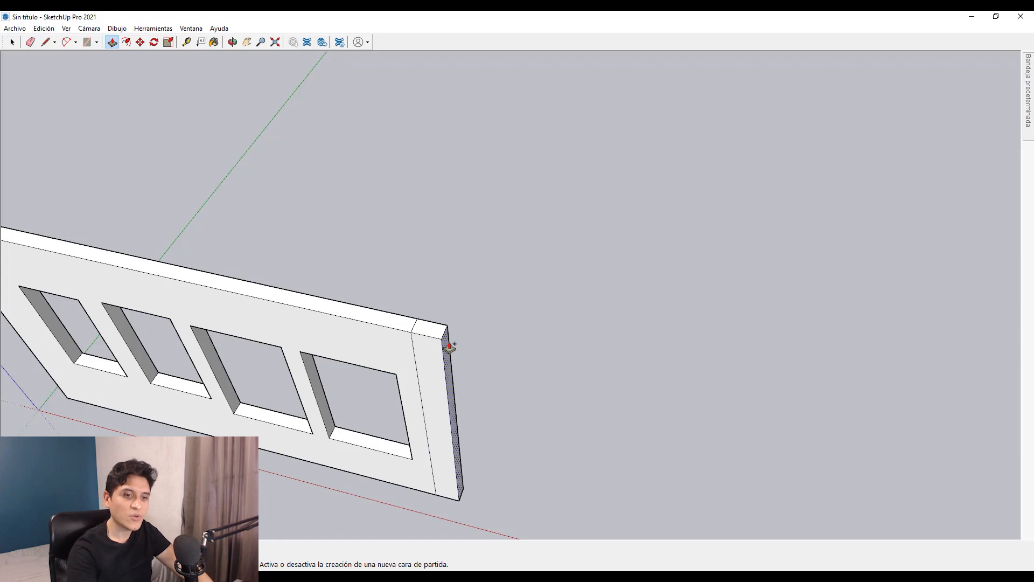
key(Return)
Extrude the side face of the short end segment perpendicular to the window wall to form a second wall
middle_drag(421, 346, 390, 271)
scroll(430, 300, up, 3)
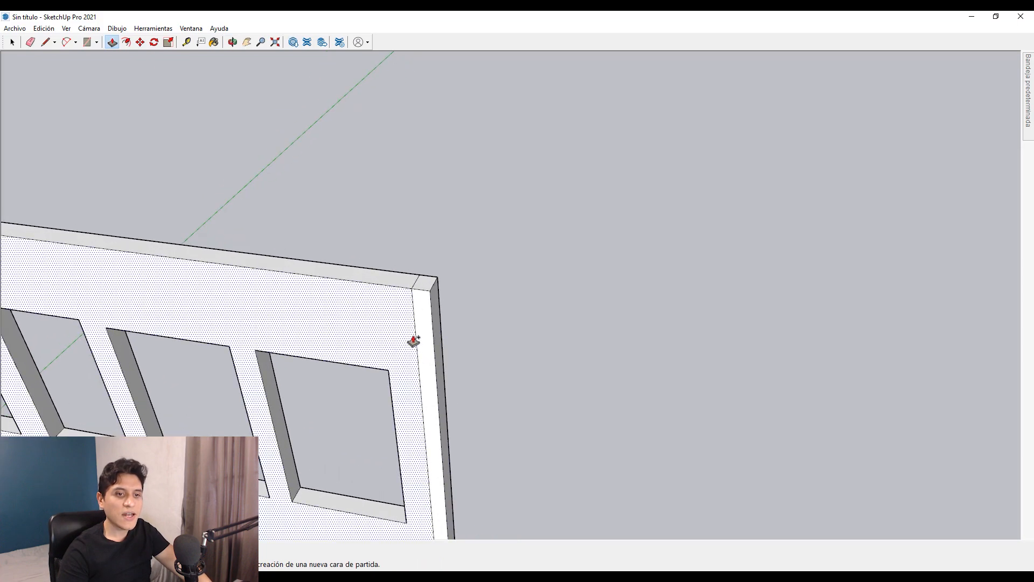
scroll(414, 340, down, 4)
mouse_move(291, 307)
middle_down()
mouse_move(390, 354)
mouse_move(297, 312)
middle_up()
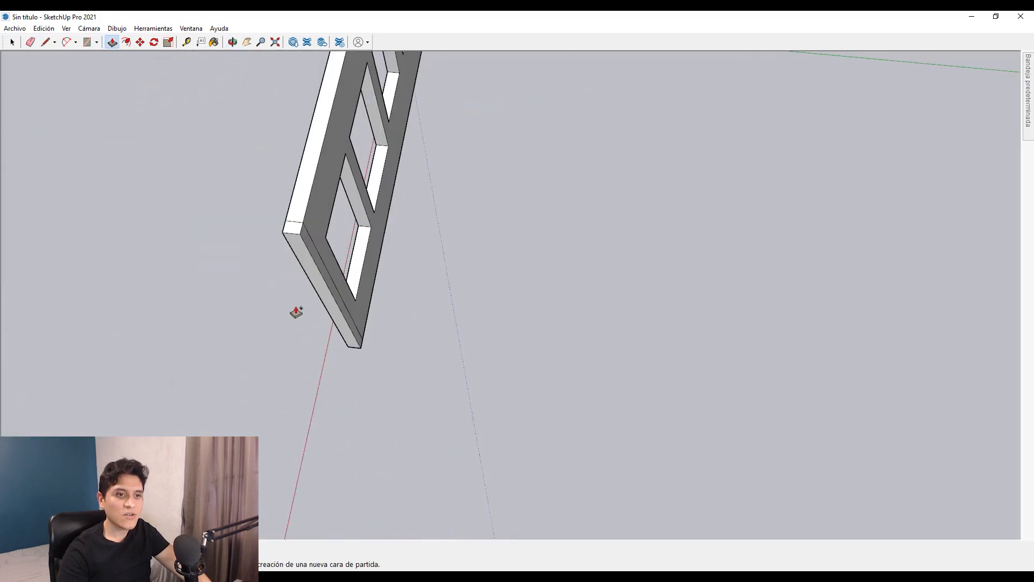
click(321, 266)
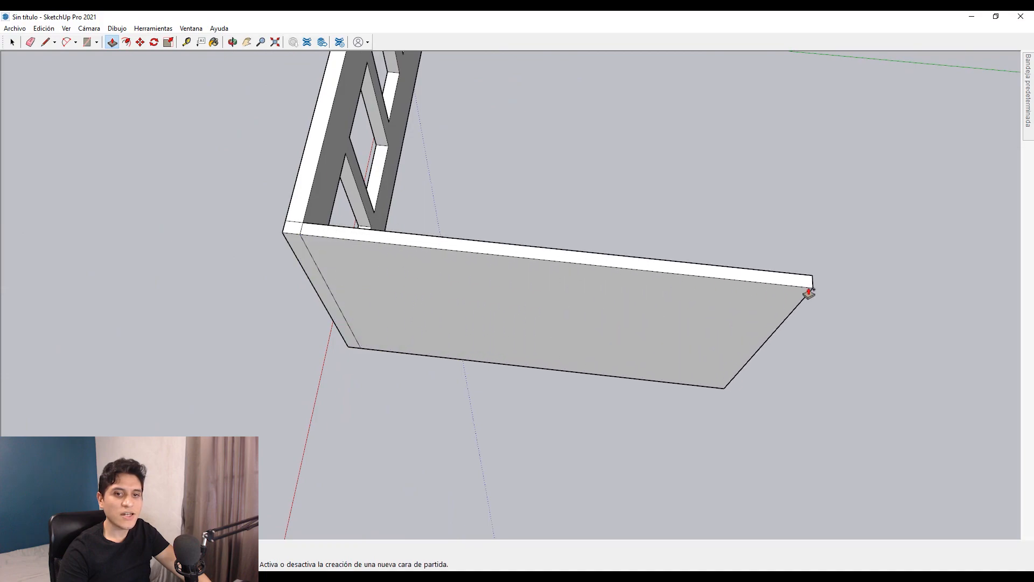
Erase the leftover vertical seam edges on the outer faces where the two walls meet
mouse_move(845, 296)
middle_down()
mouse_move(600, 272)
mouse_move(330, 275)
mouse_move(666, 204)
mouse_move(286, 212)
mouse_move(527, 254)
mouse_move(371, 262)
middle_up()
key(r)
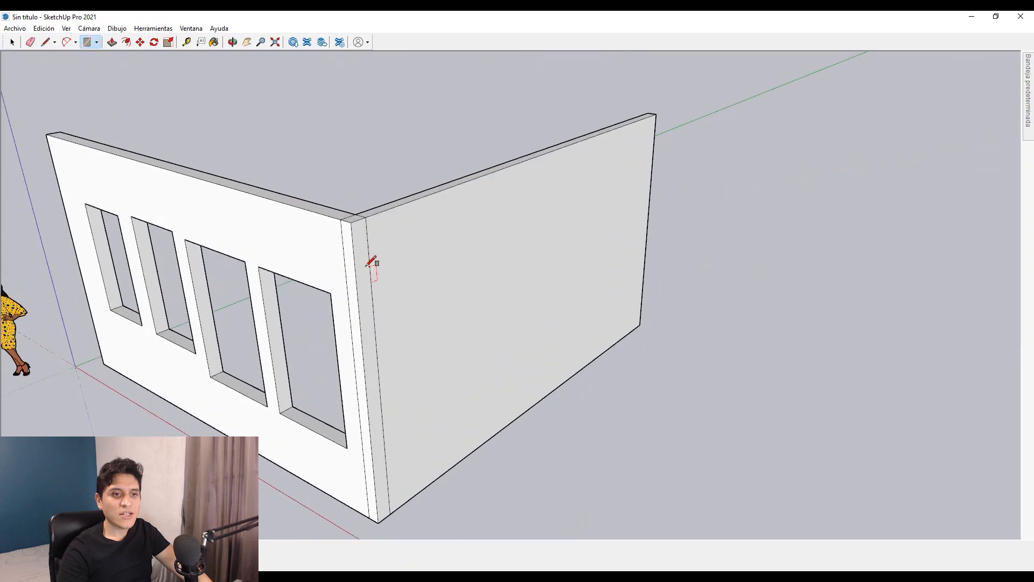
key(p)
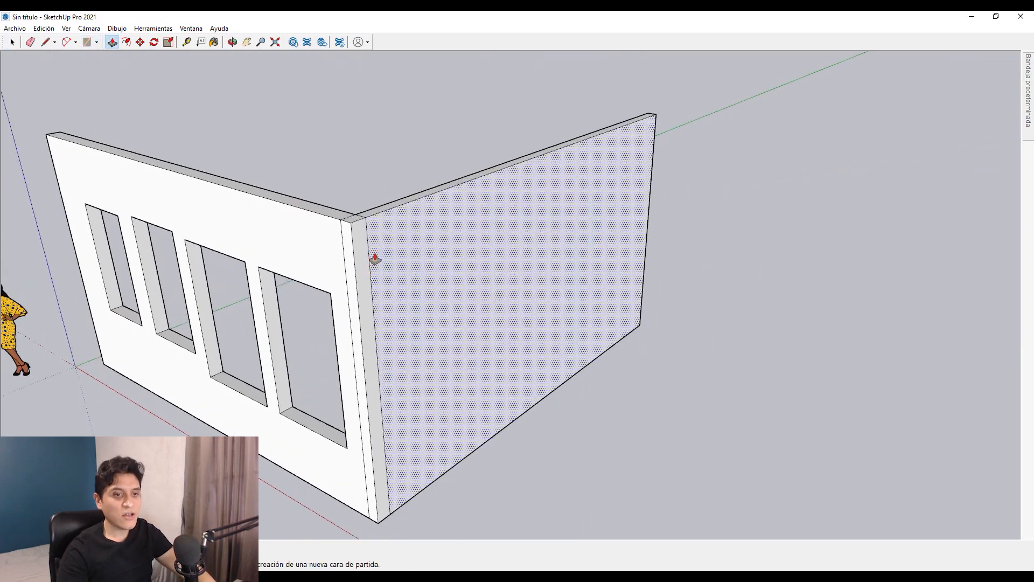
key(e)
click(368, 238)
click(344, 236)
Erase the leftover seam lines on the top and underside of the wall corner
middle_drag(346, 234, 375, 308)
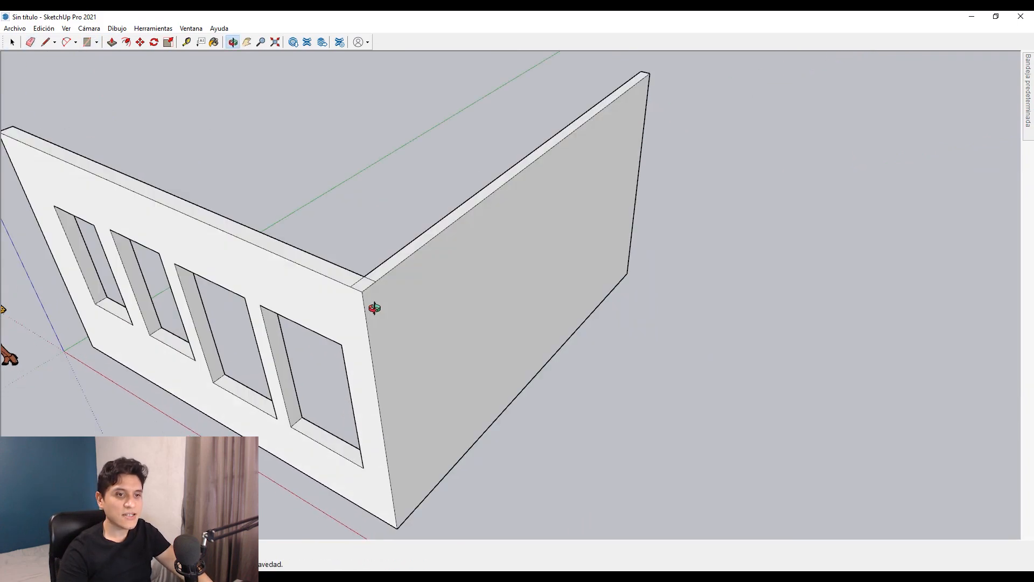
scroll(351, 302, up, 2)
scroll(388, 303, down, 5)
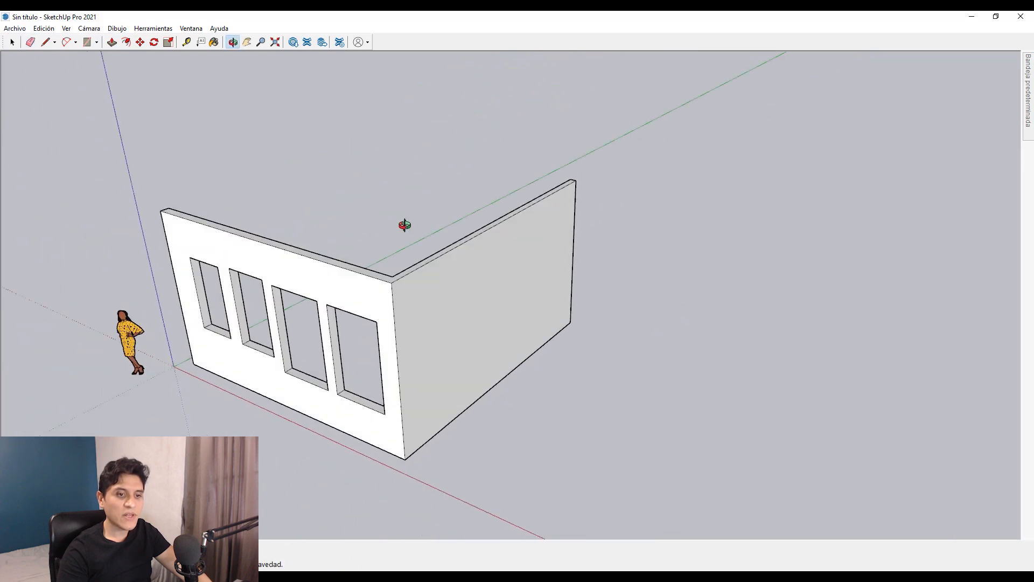
middle_drag(405, 226, 386, 254)
scroll(397, 392, up, 4)
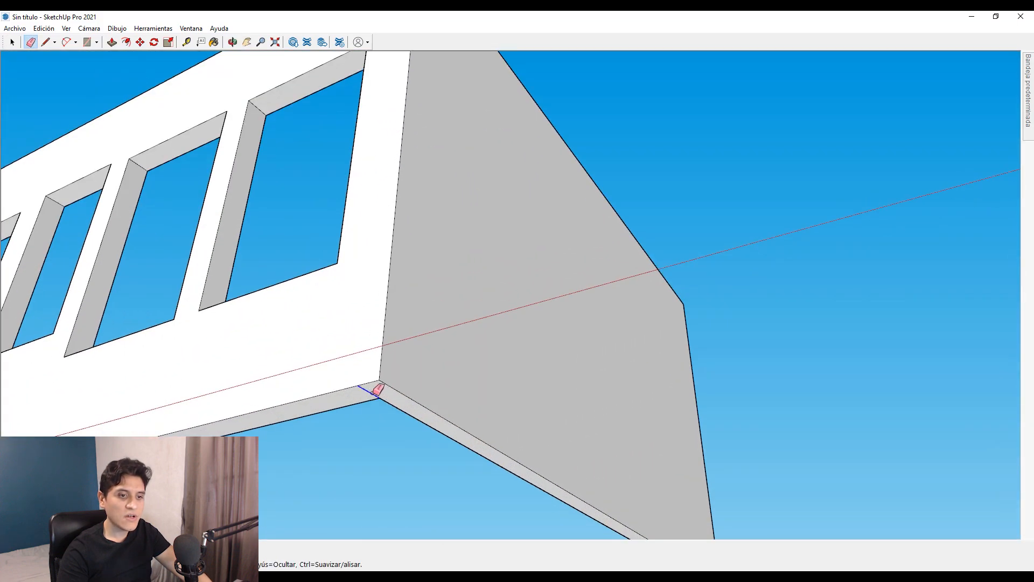
Extrude the second wall's free end twice with Push/Pull's new-starting-face mode, first a short segment, then a longer one
scroll(379, 389, down, 4)
mouse_move(362, 339)
middle_down()
mouse_move(319, 412)
mouse_move(39, 335)
mouse_move(130, 205)
mouse_move(512, 157)
mouse_move(826, 185)
mouse_move(614, 256)
middle_up()
key(space)
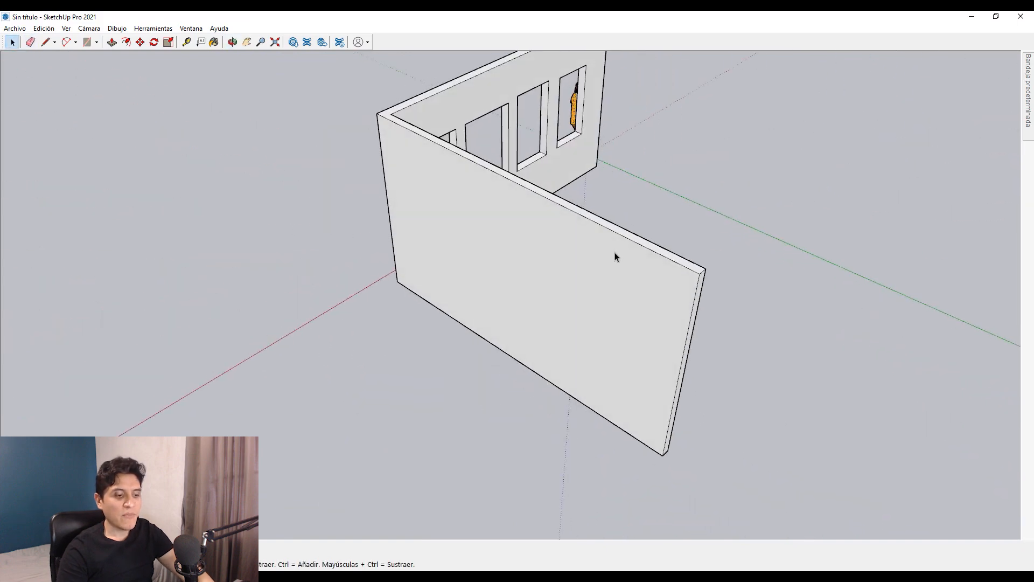
key(p)
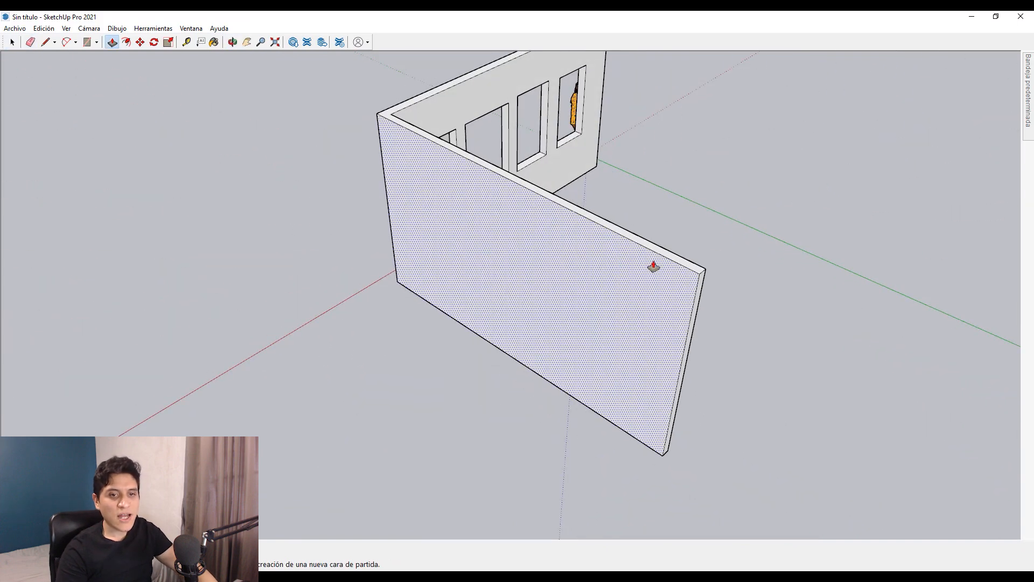
click(701, 293)
click(713, 300)
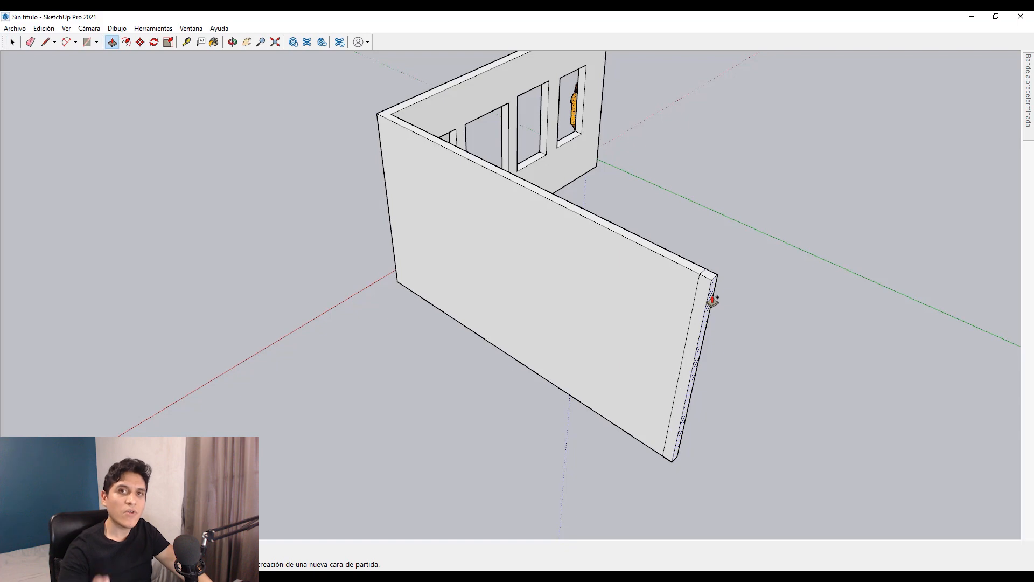
middle_drag(712, 300, 556, 186)
click(557, 186)
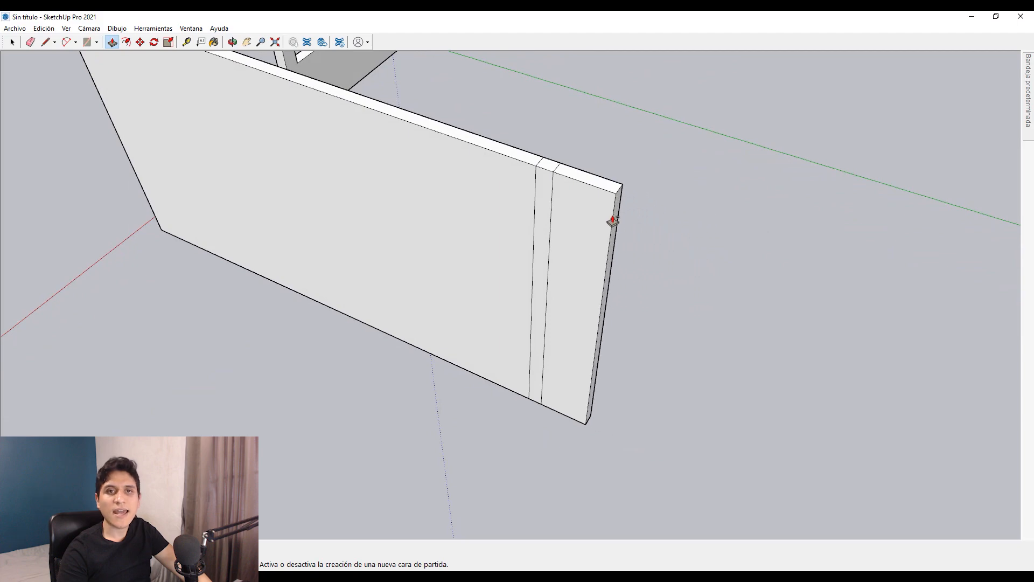
click(604, 217)
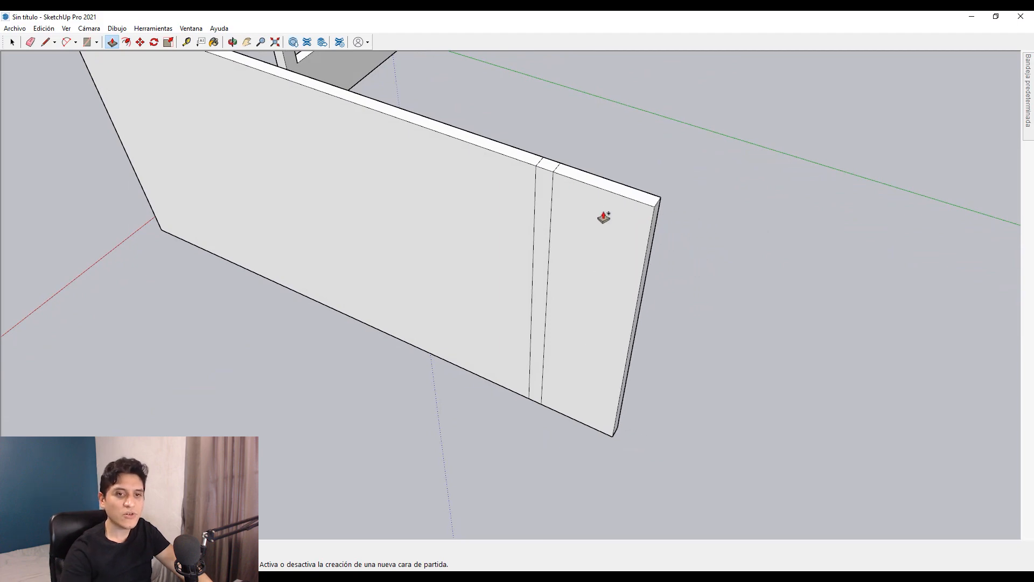
Repeat the last Push/Pull distance on the longer segment's outer side face and on the resulting block's end to build a thick perpendicular wall
middle_drag(550, 240, 501, 280)
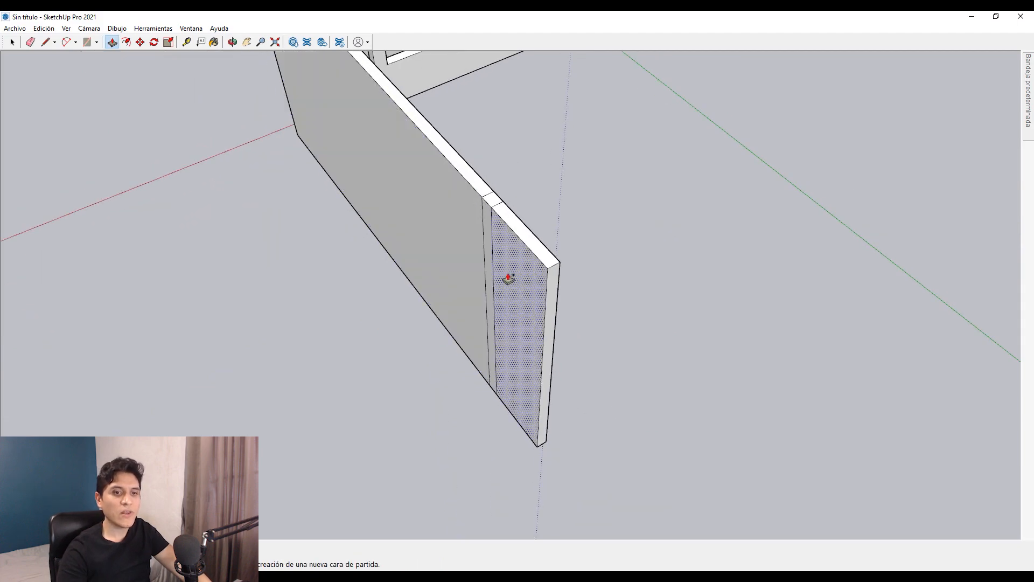
double_click(508, 279)
middle_drag(479, 336, 417, 320)
double_click(416, 320)
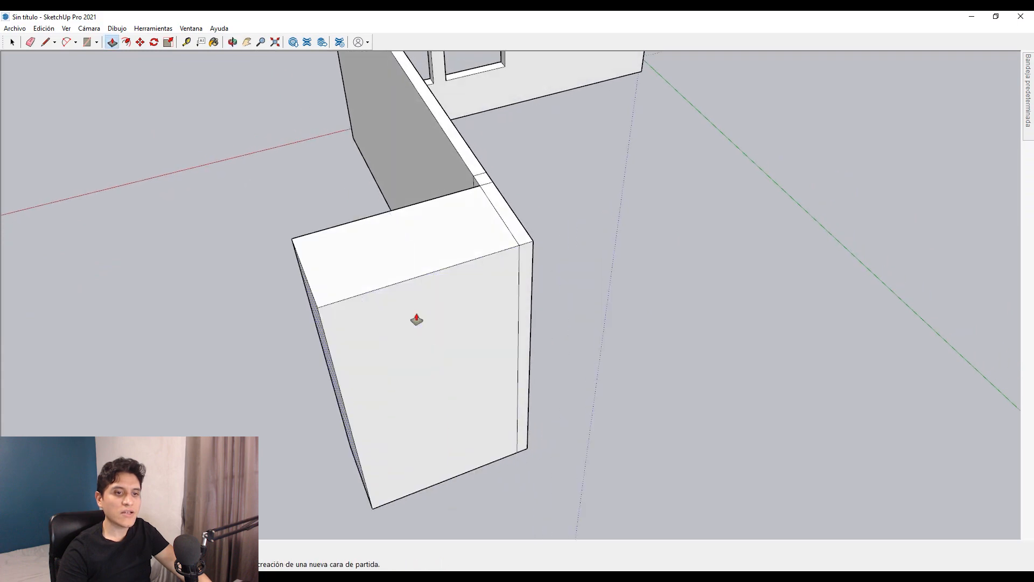
double_click(319, 338)
middle_drag(319, 339, 483, 298)
double_click(462, 297)
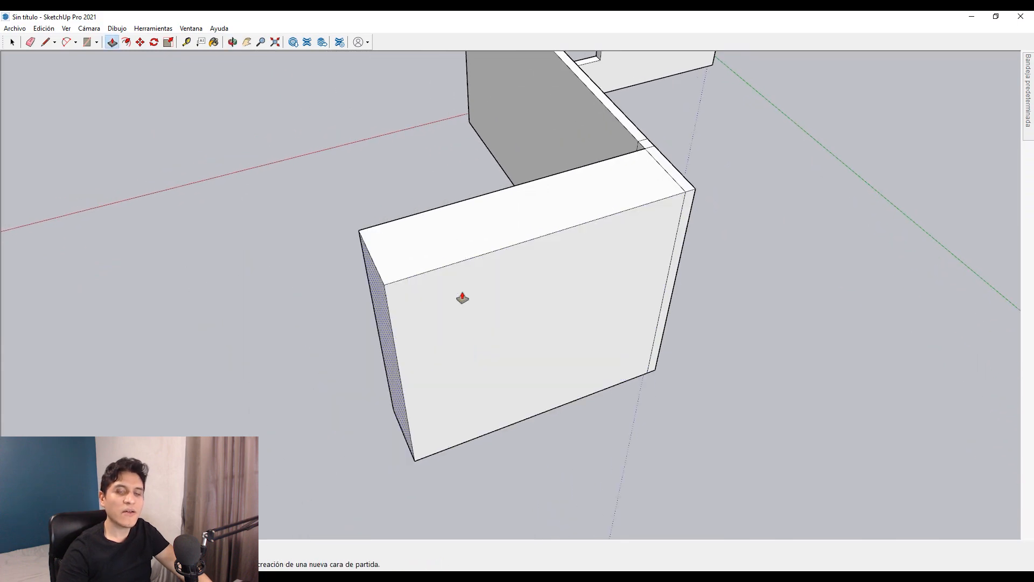
scroll(365, 312, down, 5)
middle_drag(365, 311, 640, 252)
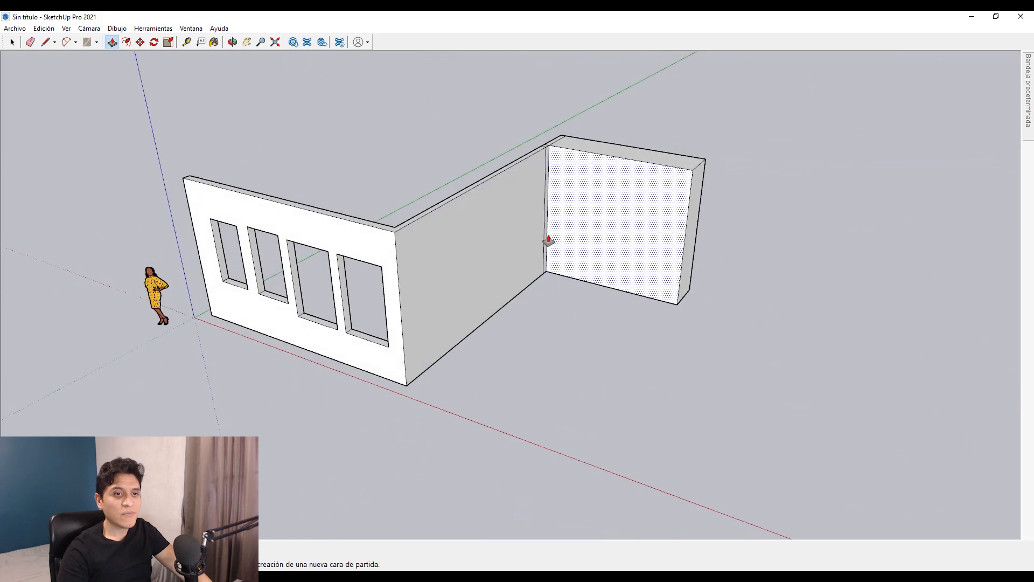
scroll(395, 240, up, 2)
scroll(399, 247, down, 2)
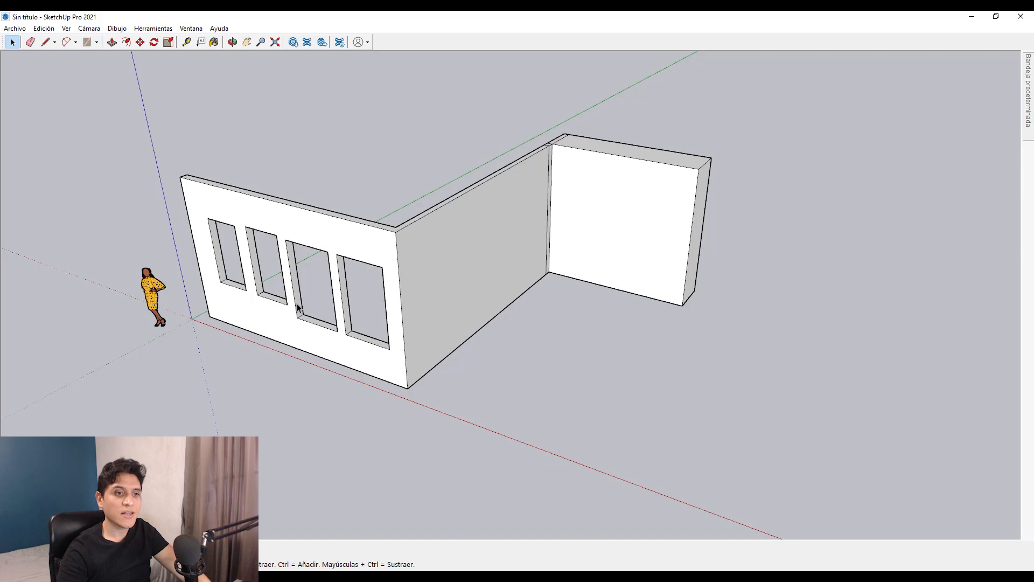
scroll(298, 308, up, 3)
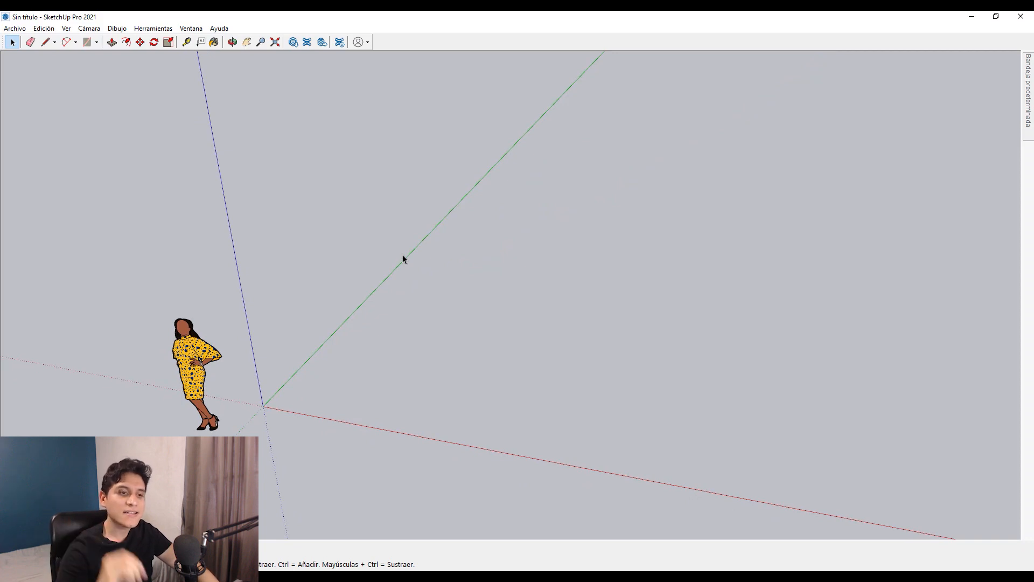
Draw a rectangle on the ground beside the origin, along the red axis, and extrude it upward into a tall box
scroll(402, 254, down, 2)
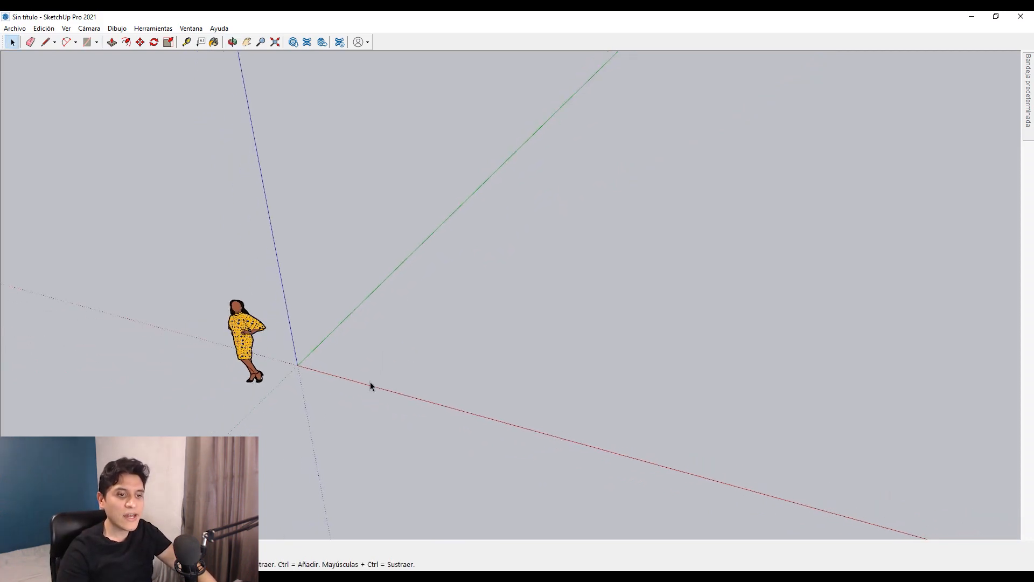
scroll(325, 362, up, 1)
key(r)
click(337, 339)
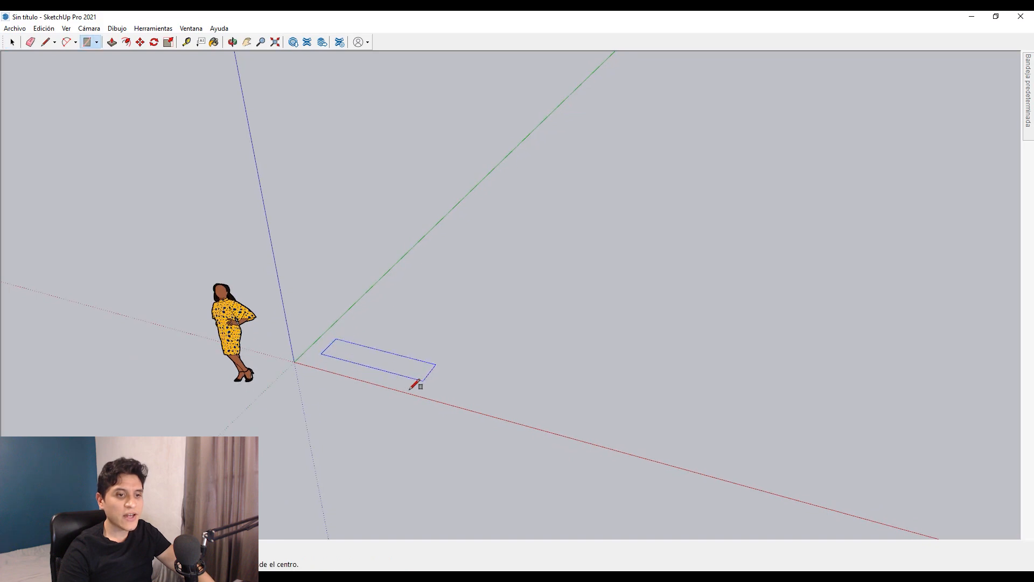
click(379, 384)
key(space)
key(p)
click(353, 366)
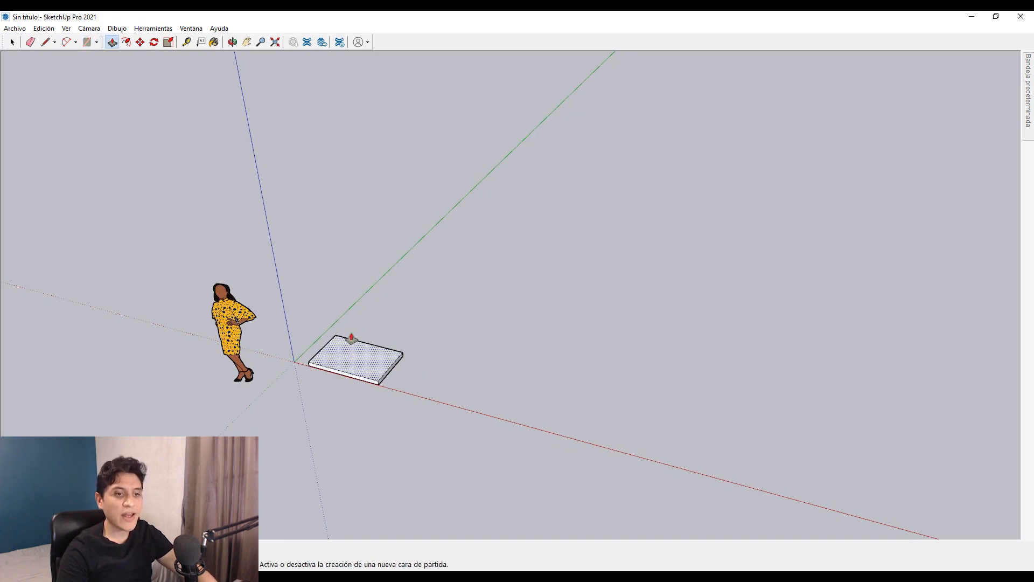
click(341, 260)
Select the whole tall box with all its faces and edges and make it a group
key(space)
triple_click(339, 293)
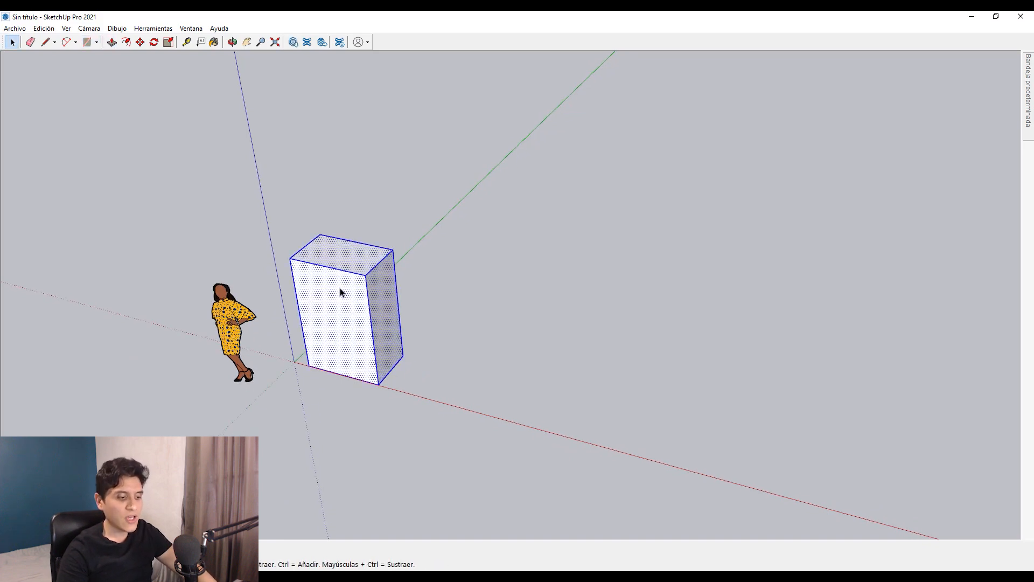
key(g)
click(577, 405)
right_click(373, 321)
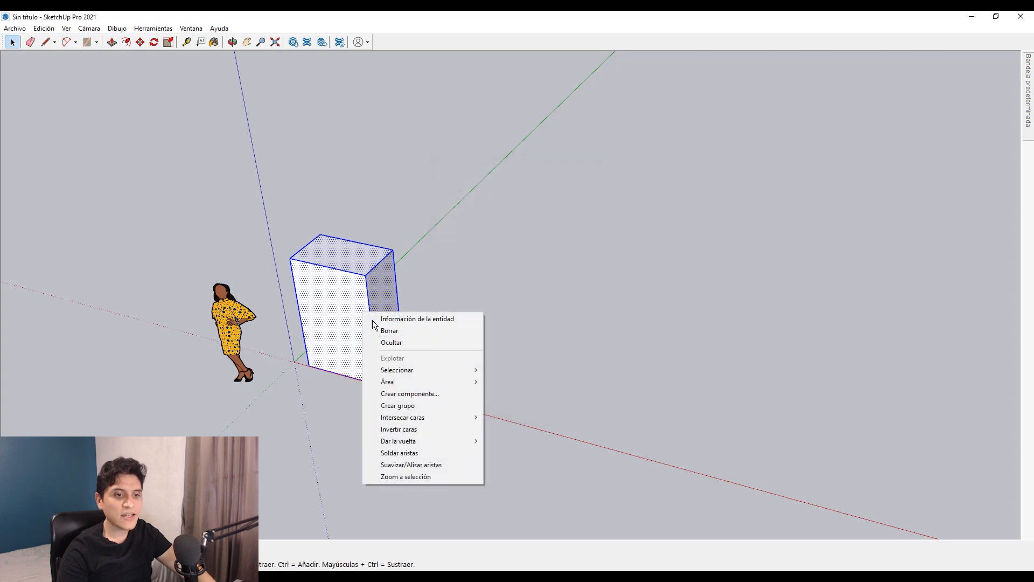
click(402, 405)
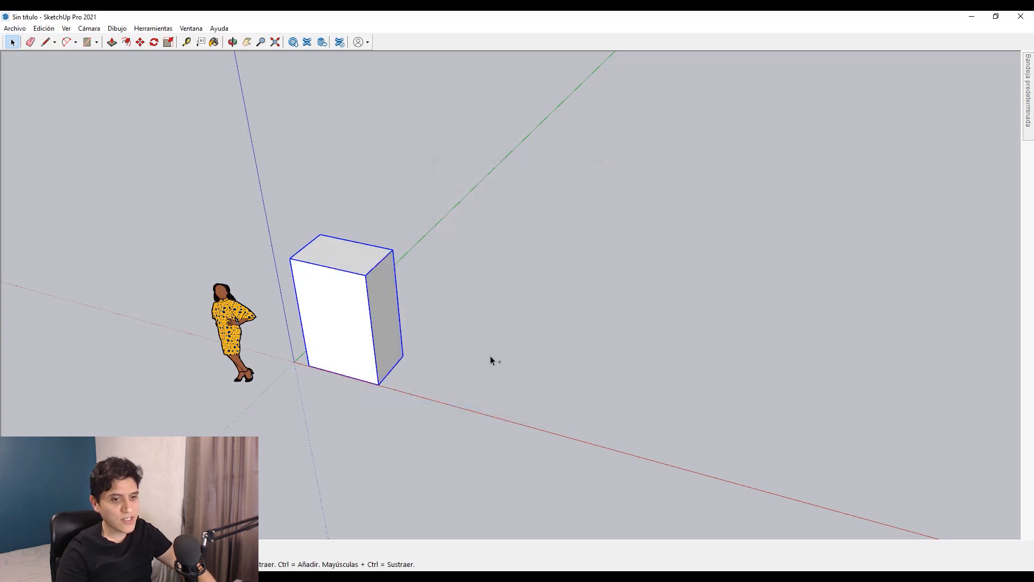
Paste a copy of the box group on the ground behind the original, near the green axis
key(ctrl+v)
click(460, 306)
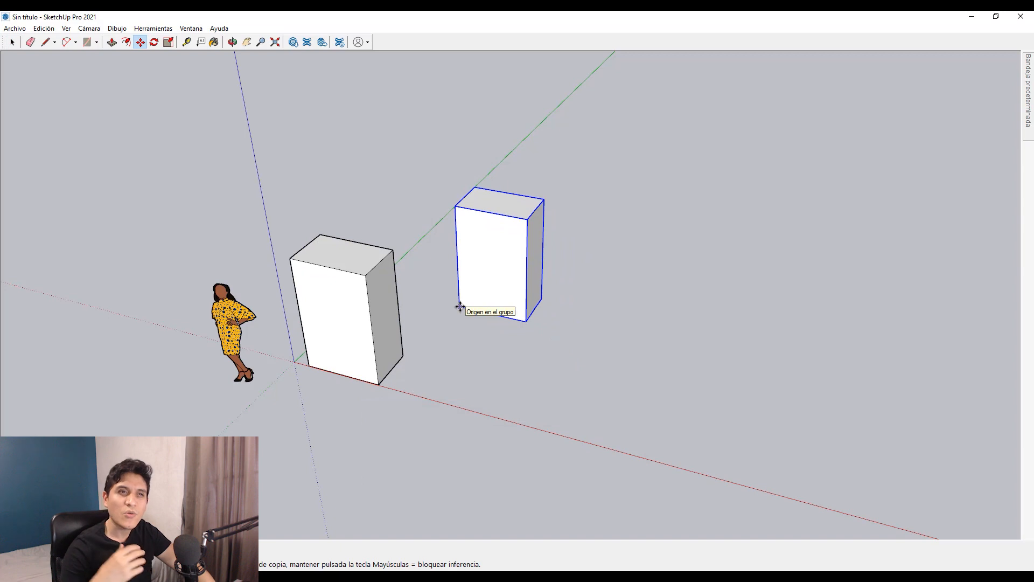
key(space)
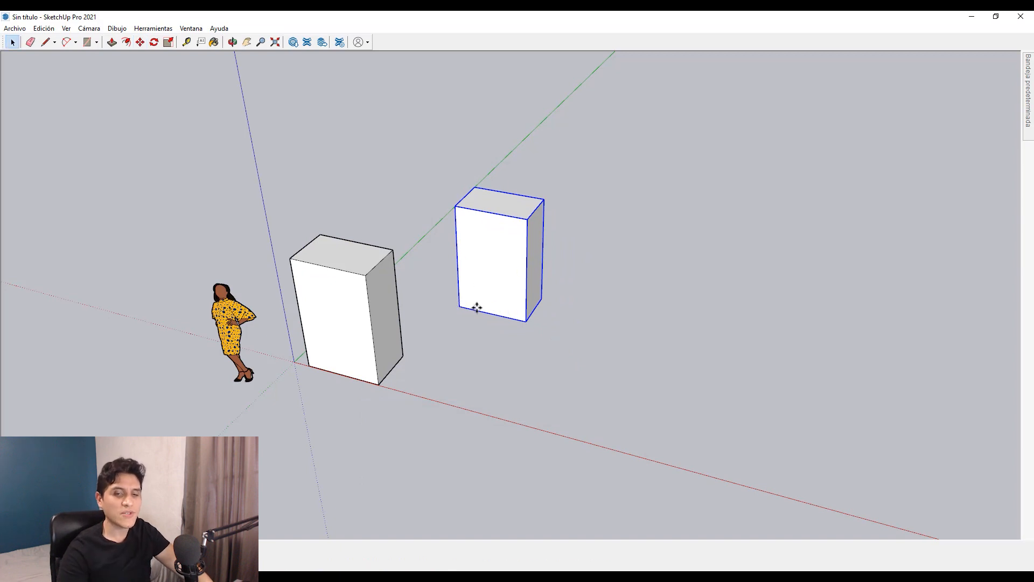
scroll(502, 337, down, 1)
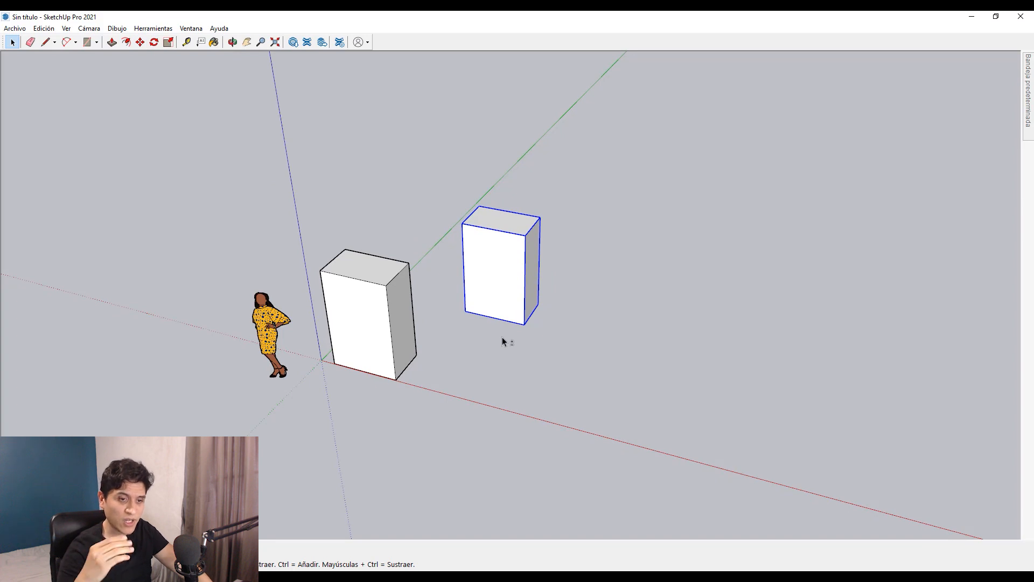
shift+middle_drag(522, 325, 527, 263)
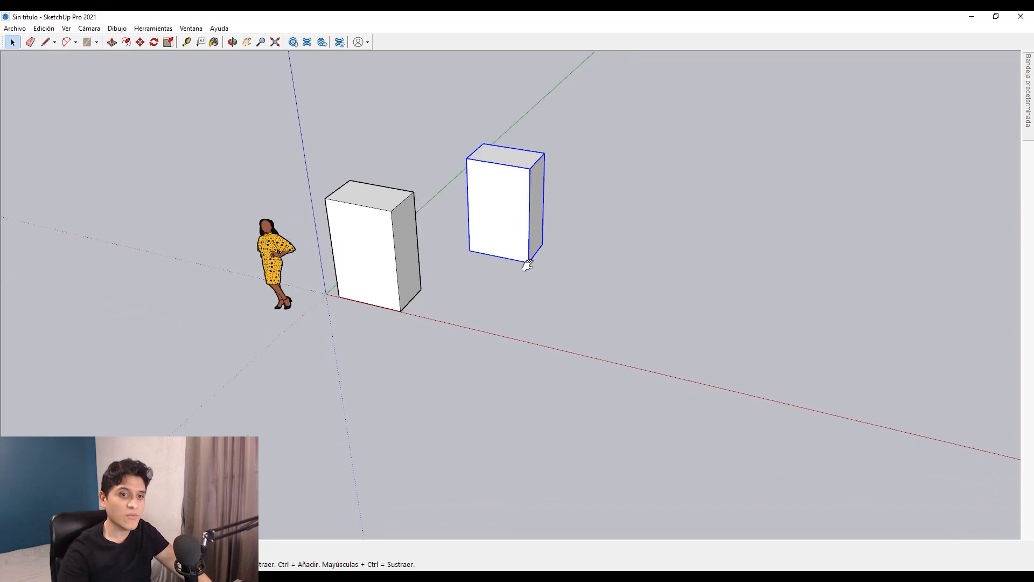
Make two more copies of the box group with Move, placing one farther back and the other beside it, nearer the red axis
key(m)
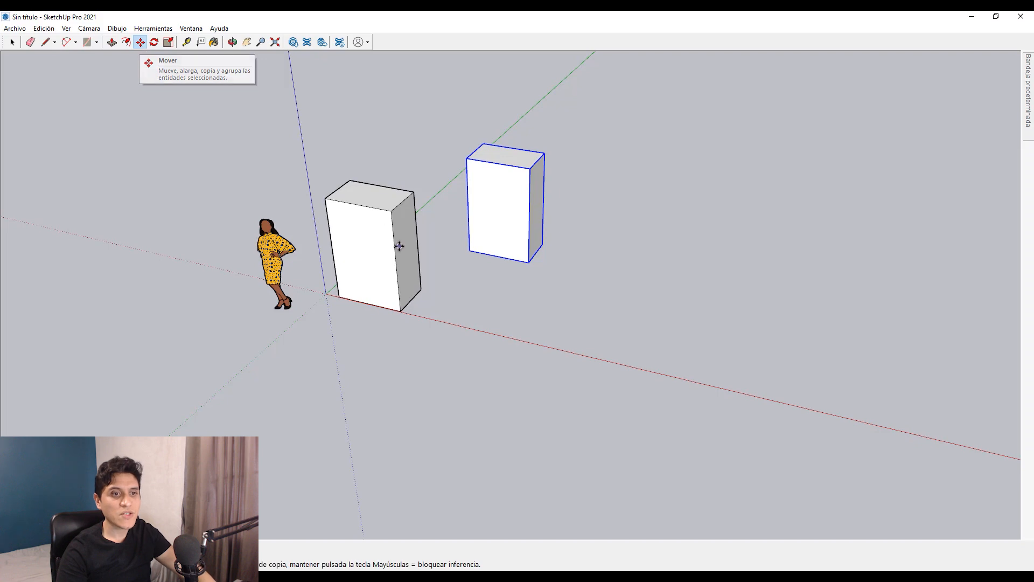
middle_drag(397, 245, 446, 286)
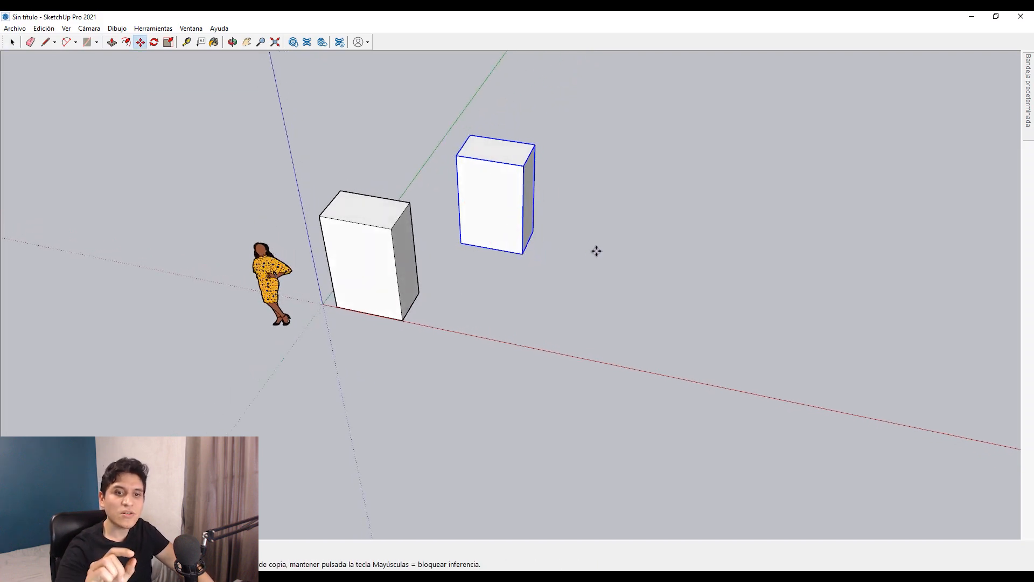
click(522, 253)
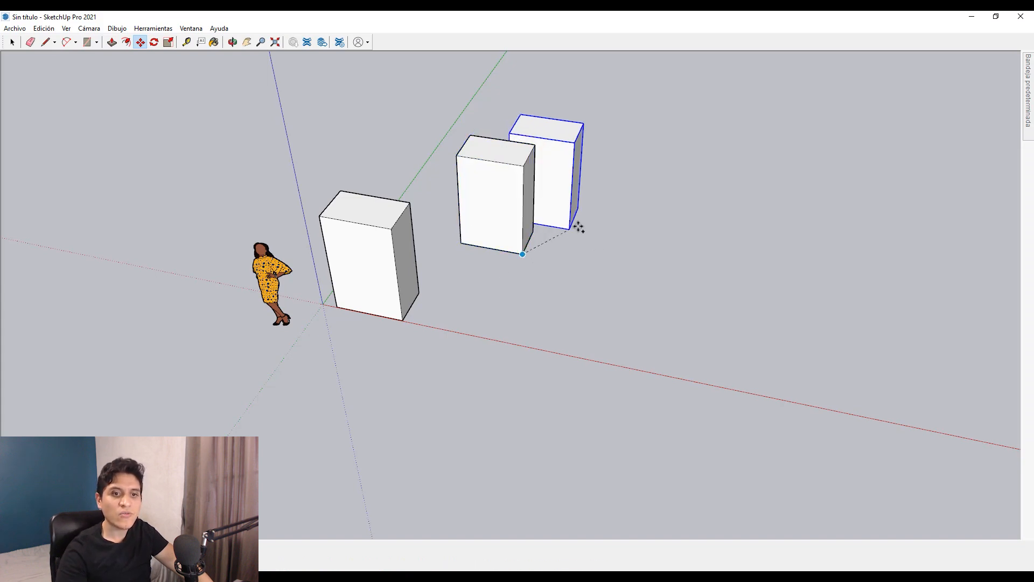
click(619, 223)
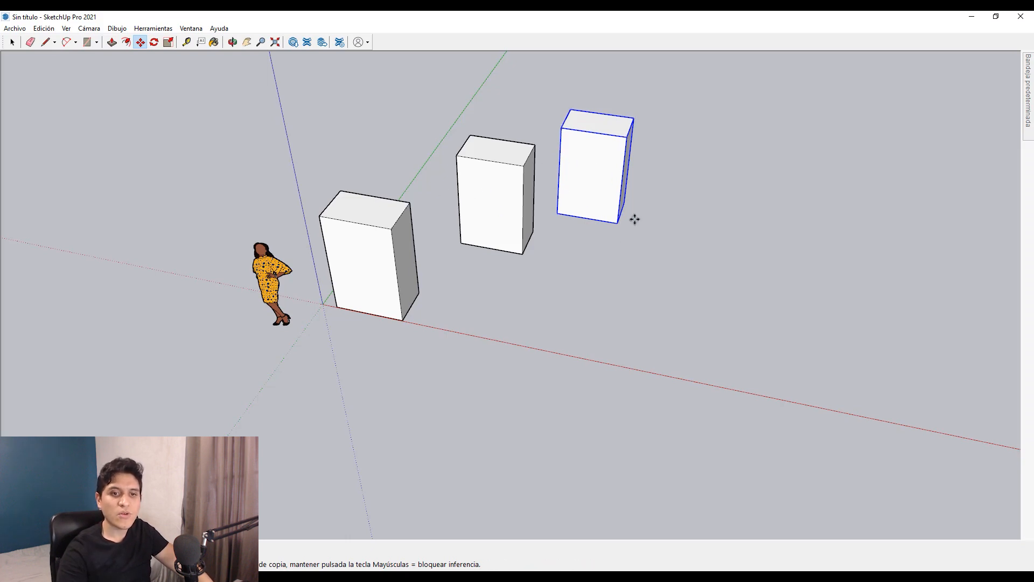
click(618, 222)
key(ctrl)
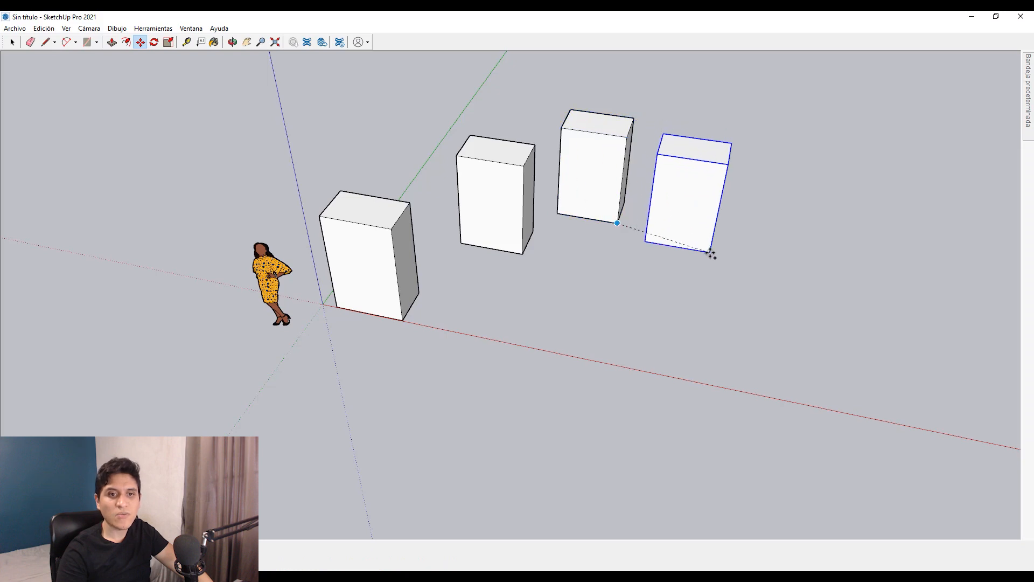
click(710, 252)
key(space)
click(604, 186)
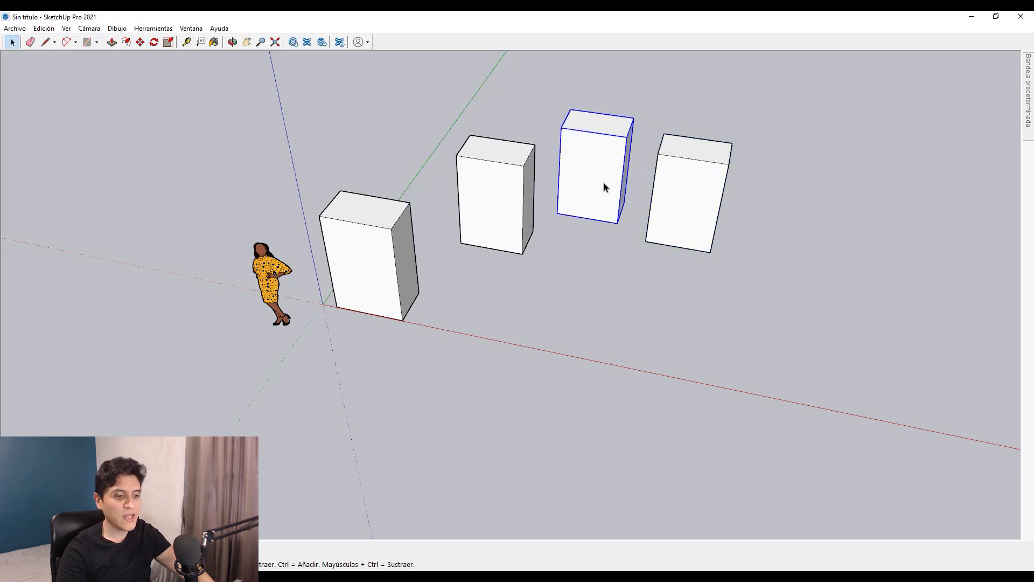
key(m)
click(608, 211)
key(space)
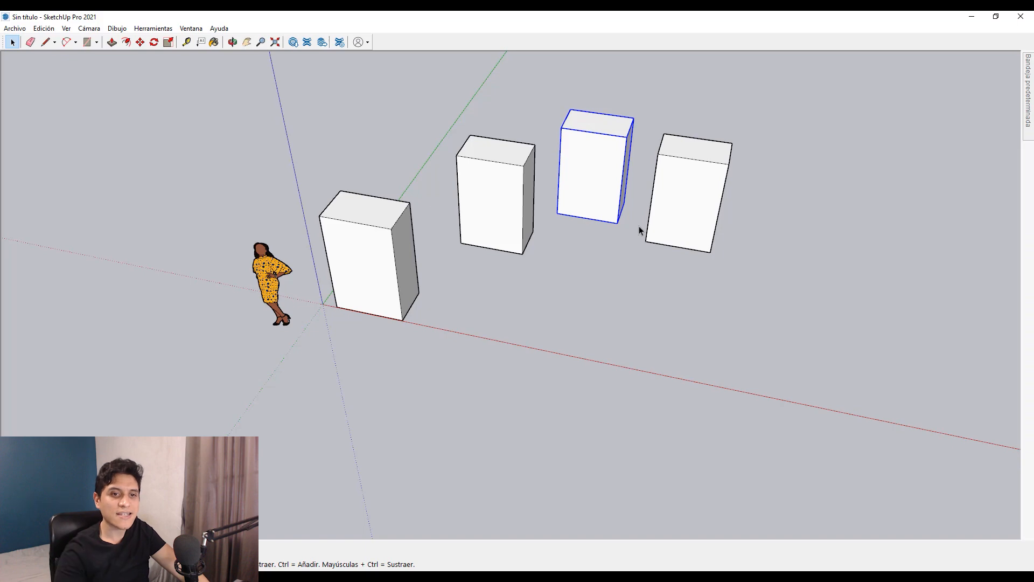
Delete the three copied boxes together, keeping only the original at the origin
scroll(635, 226, down, 1)
drag(427, 81, 769, 274)
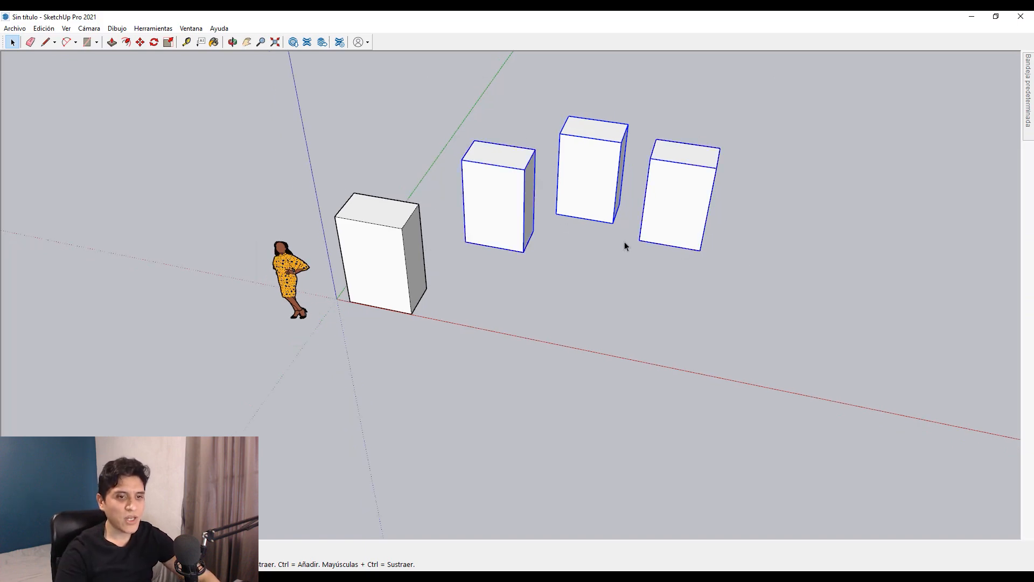
key(Delete)
Copy the original box along the red axis with Move, using the midpoint of its front base edge as the base point
click(370, 247)
middle_drag(369, 247, 418, 314)
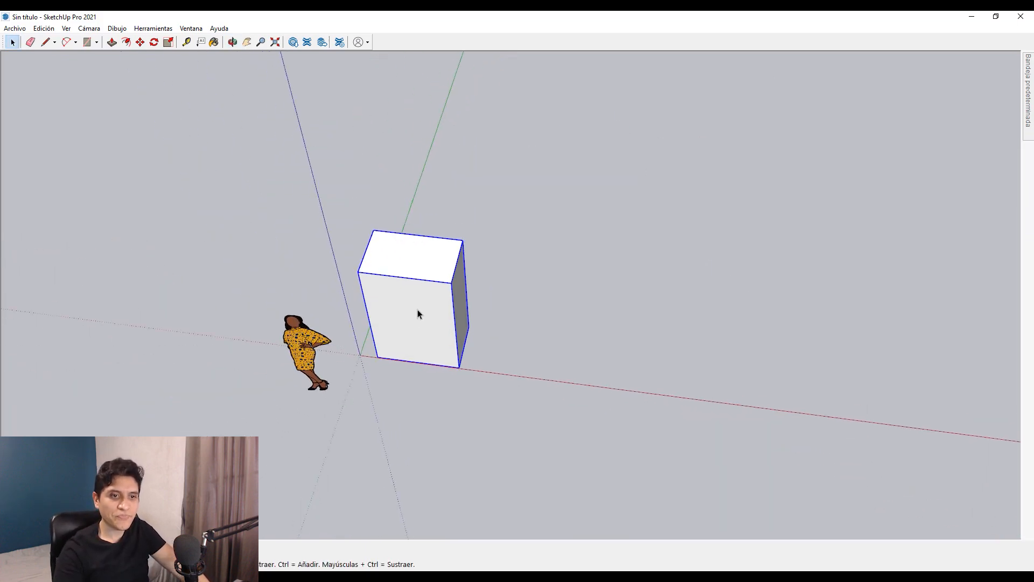
scroll(486, 361, down, 2)
shift+middle_drag(536, 318, 525, 268)
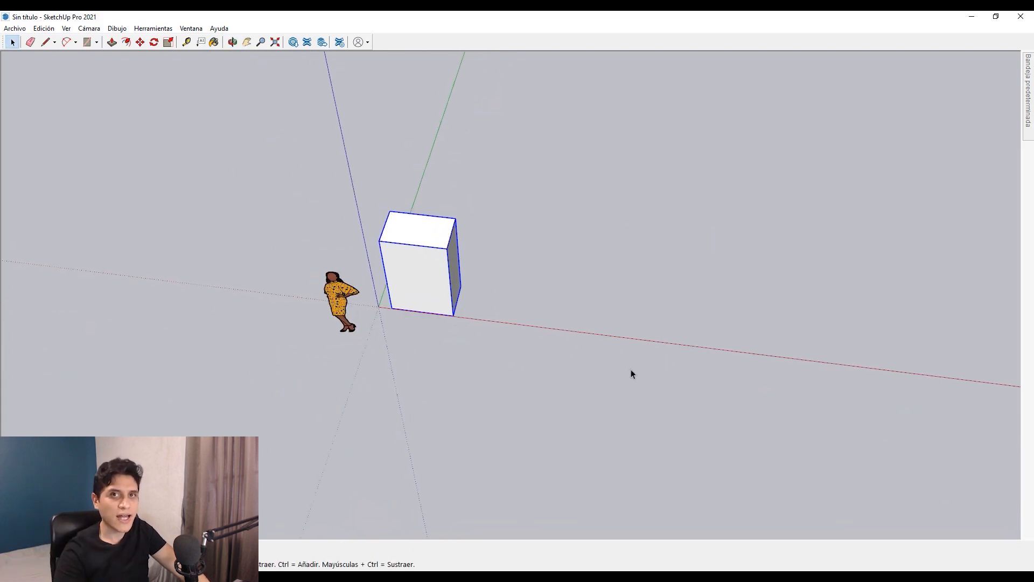
key(m)
middle_drag(430, 312, 446, 351)
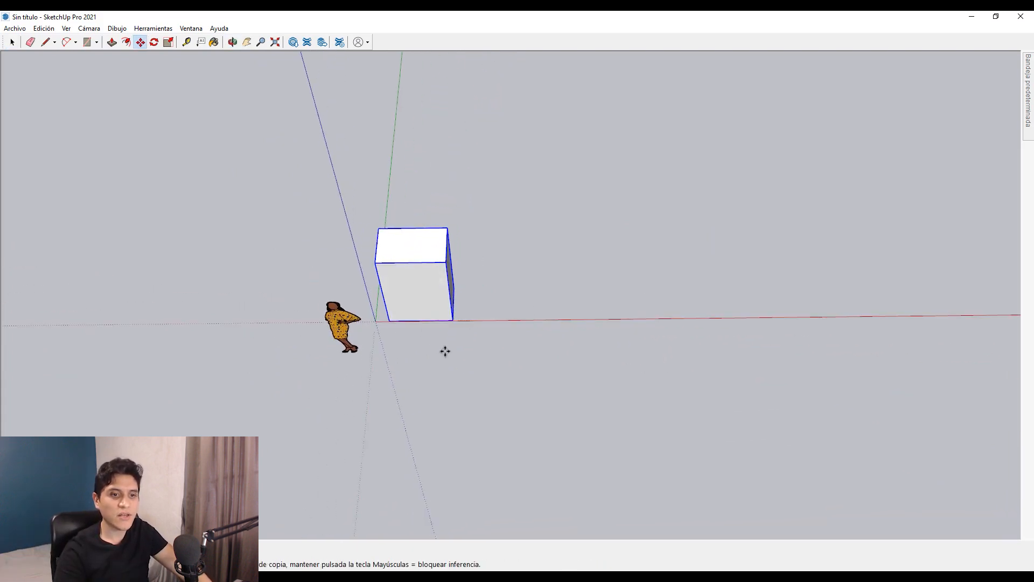
click(420, 321)
key(ctrl)
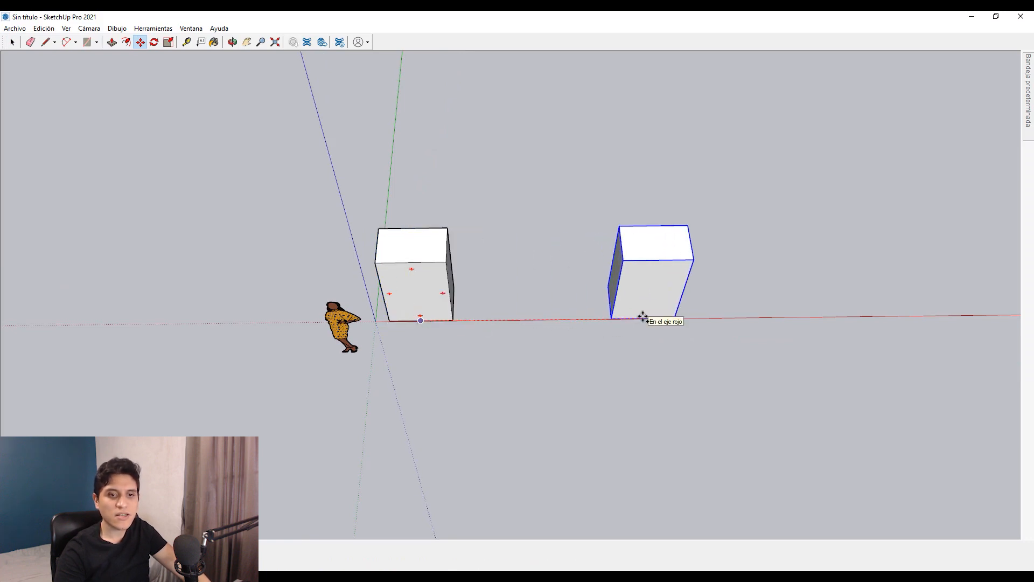
key(Return)
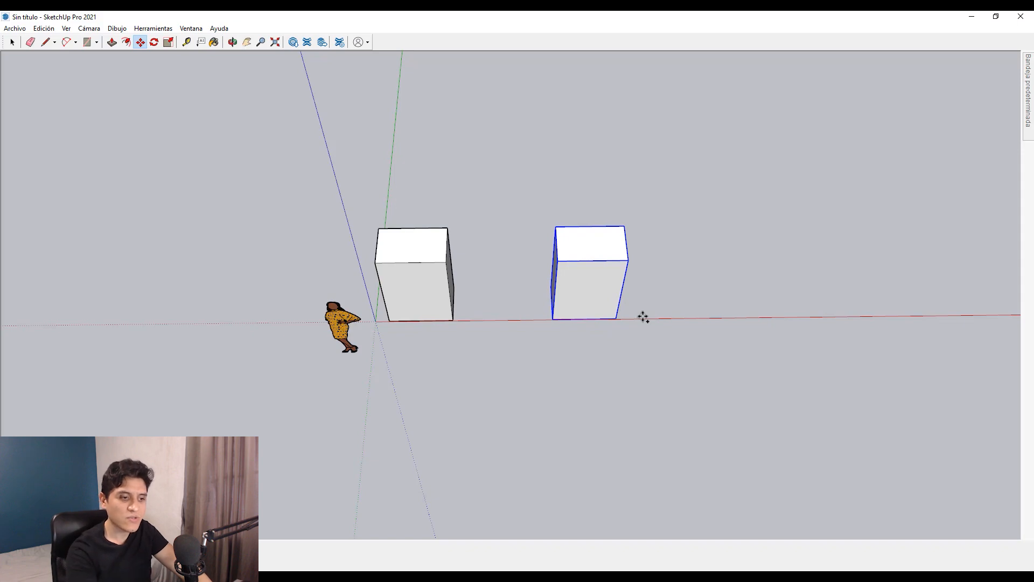
Multiply the copy by x6 to make a row of equally spaced boxes along the red axis
text(x6)
key(Return)
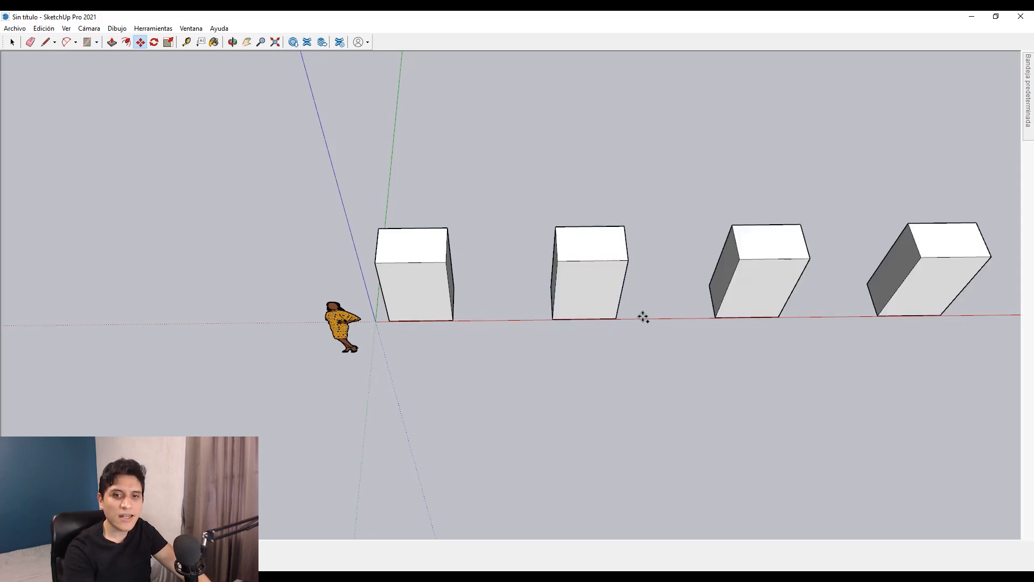
scroll(659, 249, down, 3)
shift+middle_drag(659, 249, 617, 232)
key(space)
scroll(320, 295, up, 2)
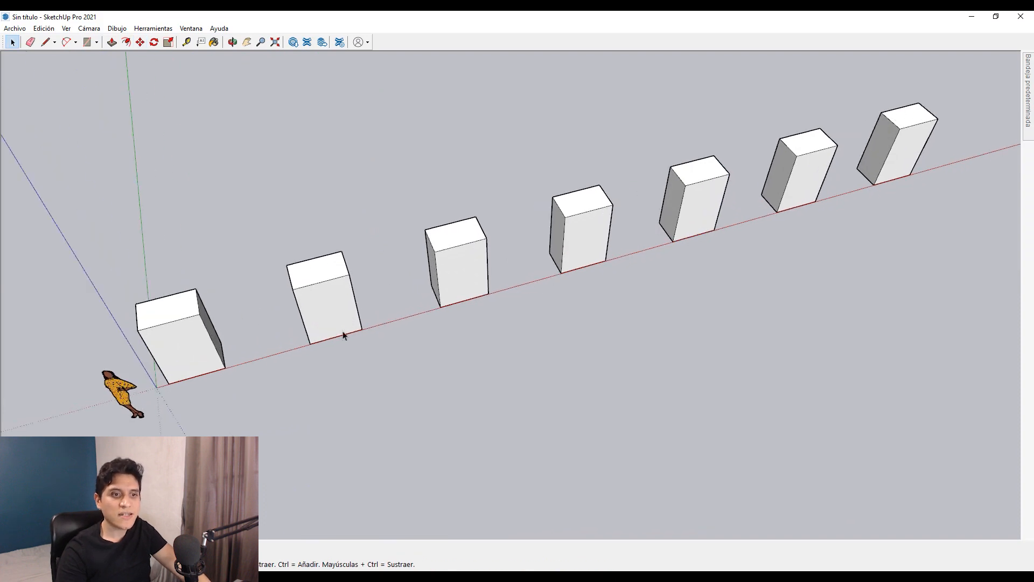
Check the spacing between neighbouring boxes from the midpoints of their front base edges with the Line tool
key(l)
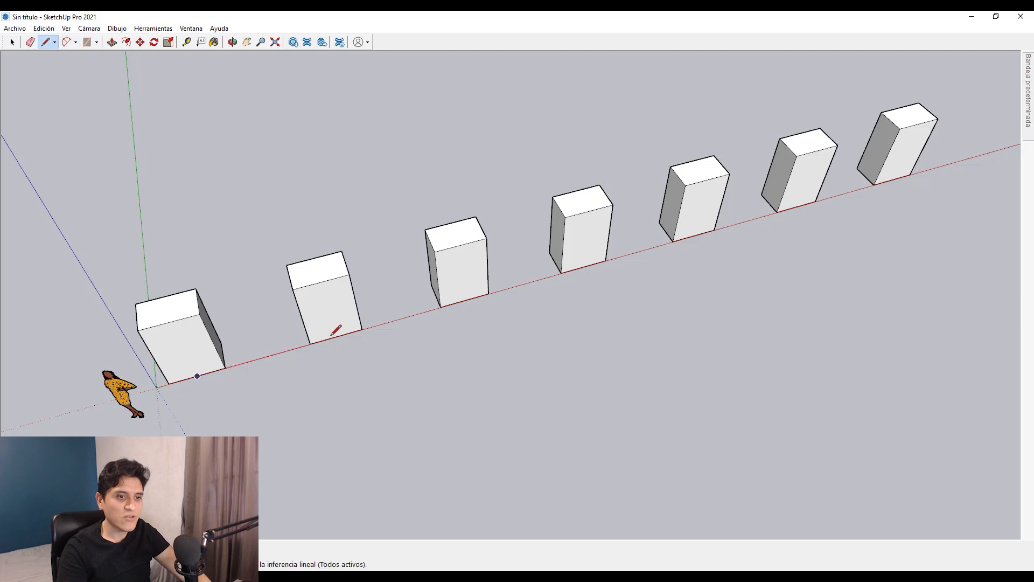
key(space)
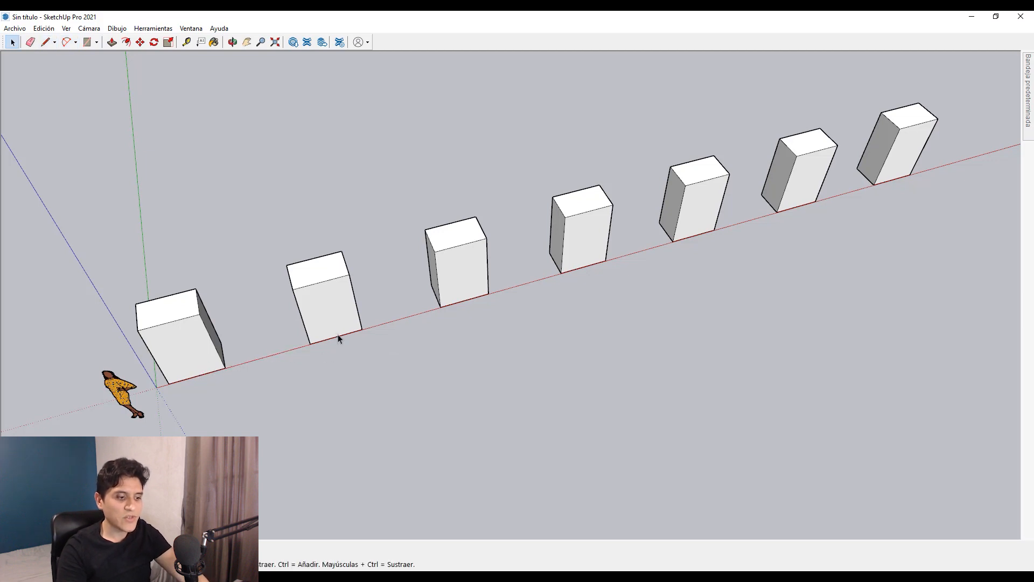
key(l)
click(338, 334)
scroll(462, 300, down, 1)
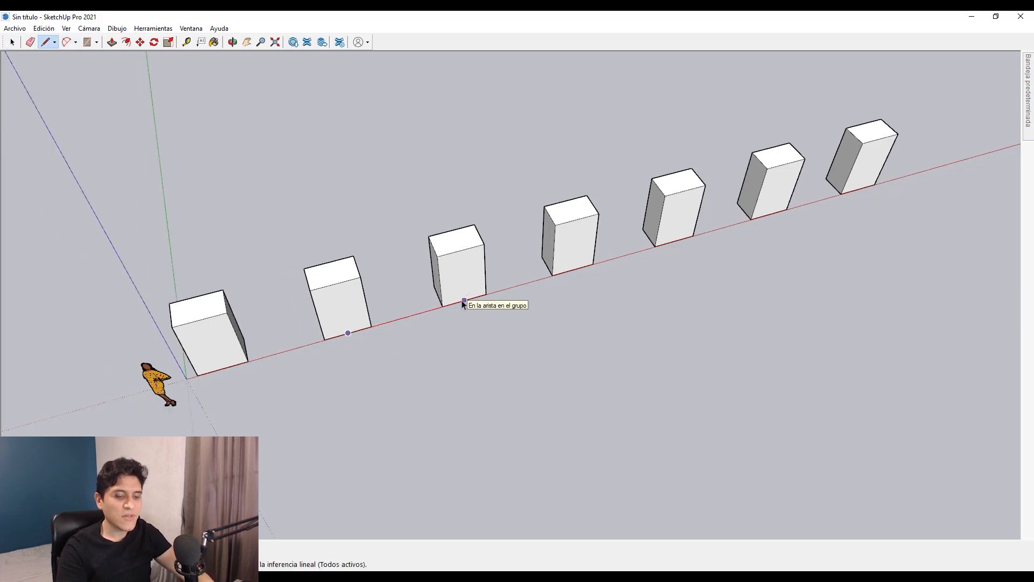
Delete the six arrayed boxes, keeping only the original at the origin
scroll(469, 269, down, 3)
key(space)
drag(392, 218, 735, 318)
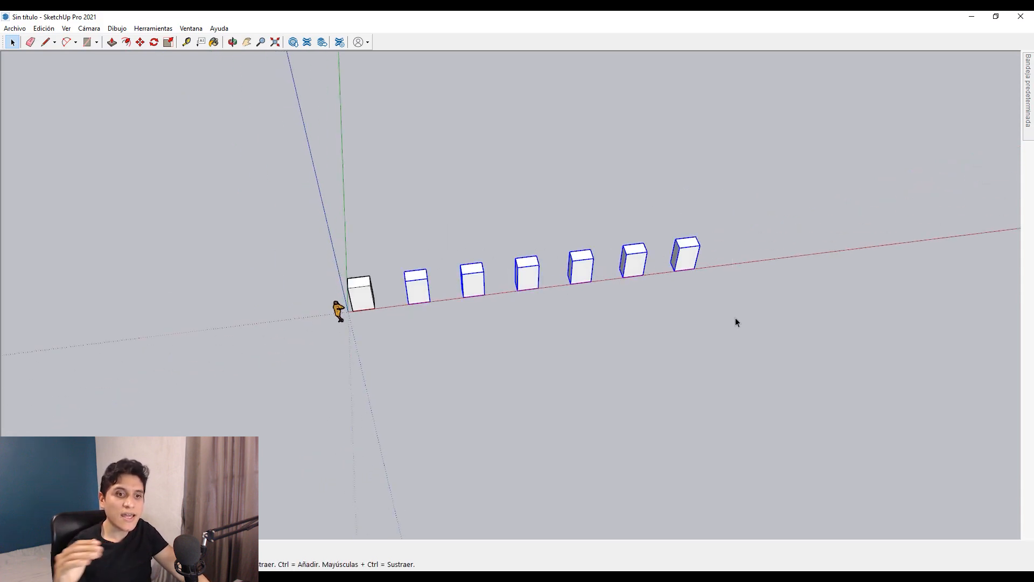
key(Delete)
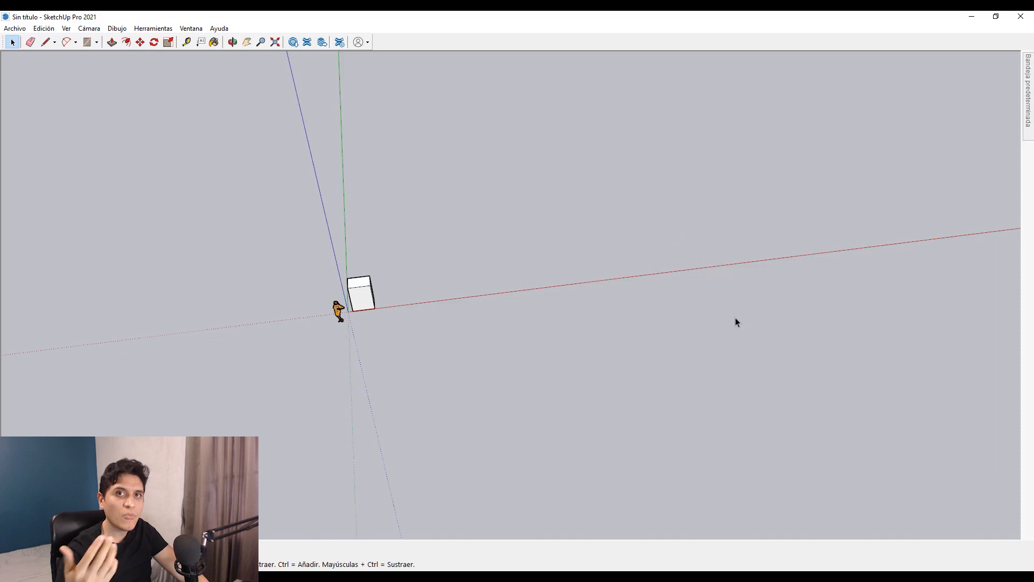
Copy the remaining box with Move to a distant point along the red axis, starting from its front base edge midpoint
click(372, 301)
scroll(356, 317, up, 1)
key(m)
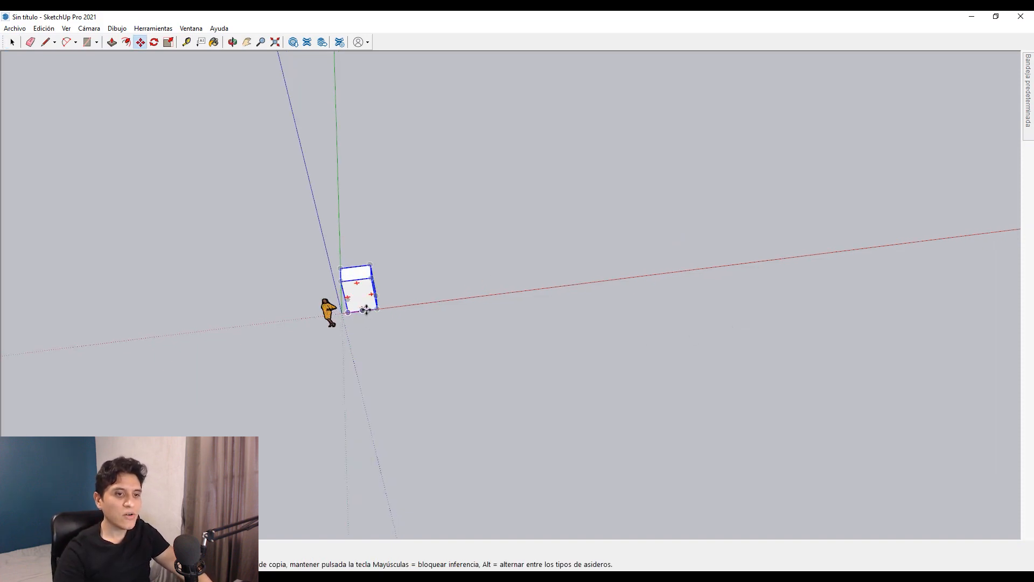
click(362, 311)
key(ctrl)
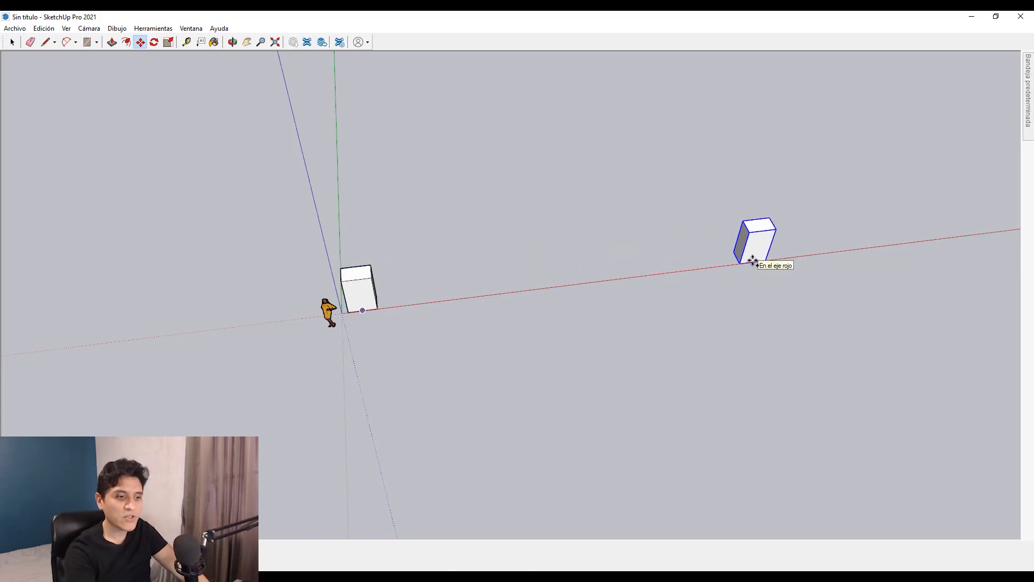
key(Return)
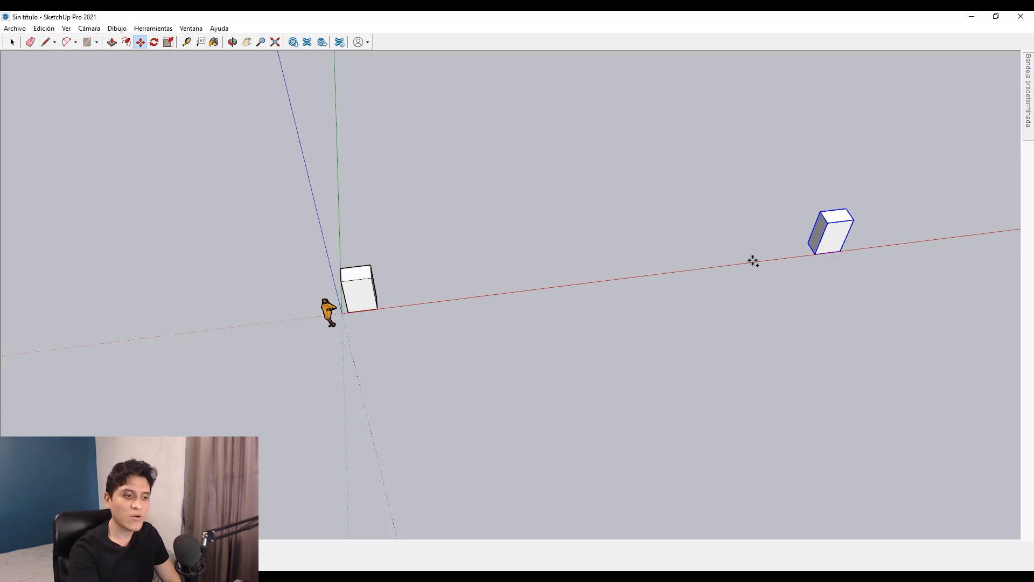
Divide the distance between the original and the distant copy with /8 to fill it with evenly spaced boxes
text(/8)
key(Return)
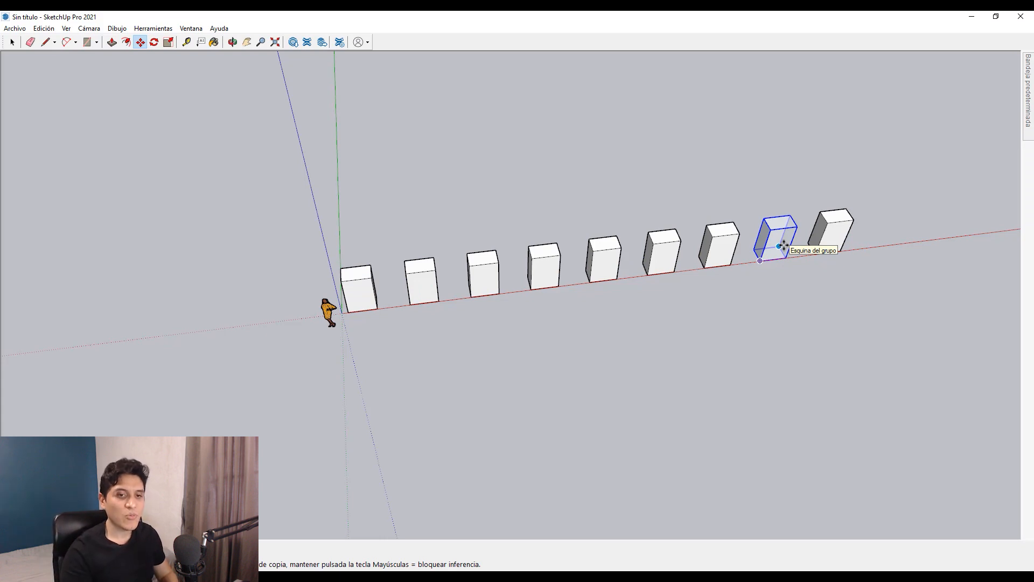
key(space)
Delete the whole row of arrayed boxes and the original box at the origin
scroll(571, 246, down, 1)
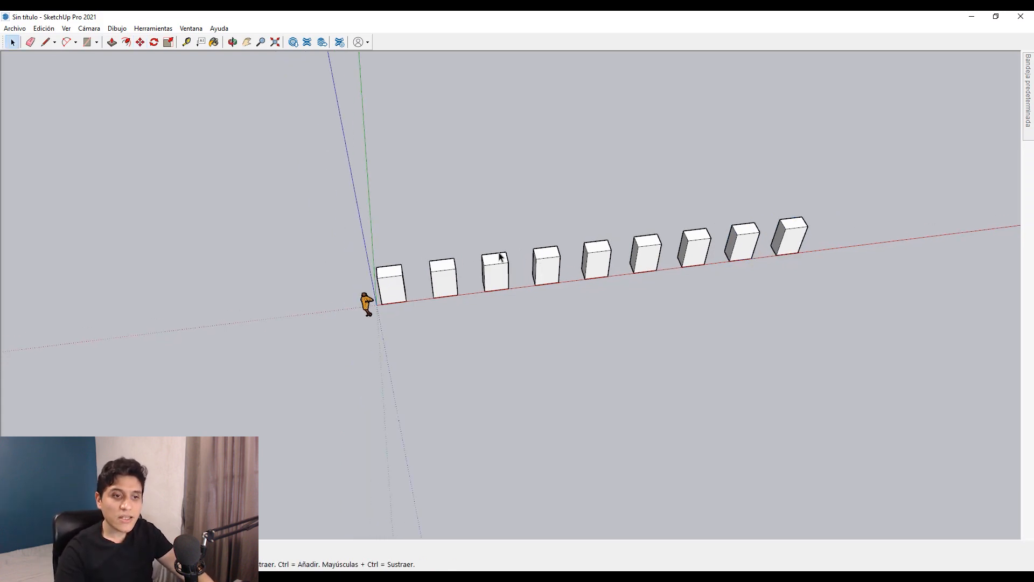
middle_drag(500, 255, 407, 249)
scroll(406, 249, up, 2)
click(407, 251)
scroll(431, 262, down, 1)
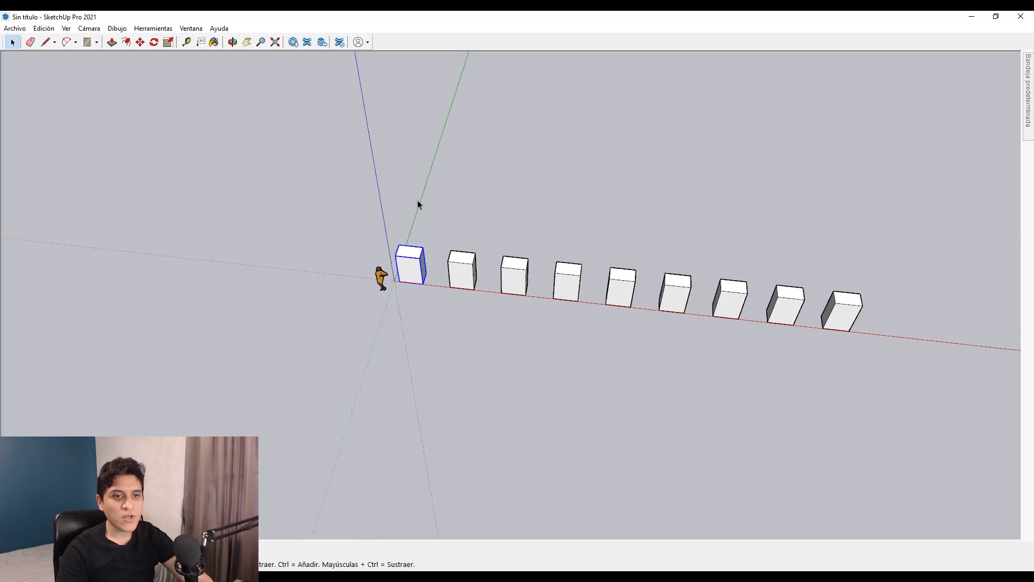
drag(445, 211, 952, 382)
key(Delete)
click(410, 270)
key(Delete)
Draw a long narrow rectangle on the ground behind the red axis and extrude it upward into a wall
scroll(425, 269, up, 2)
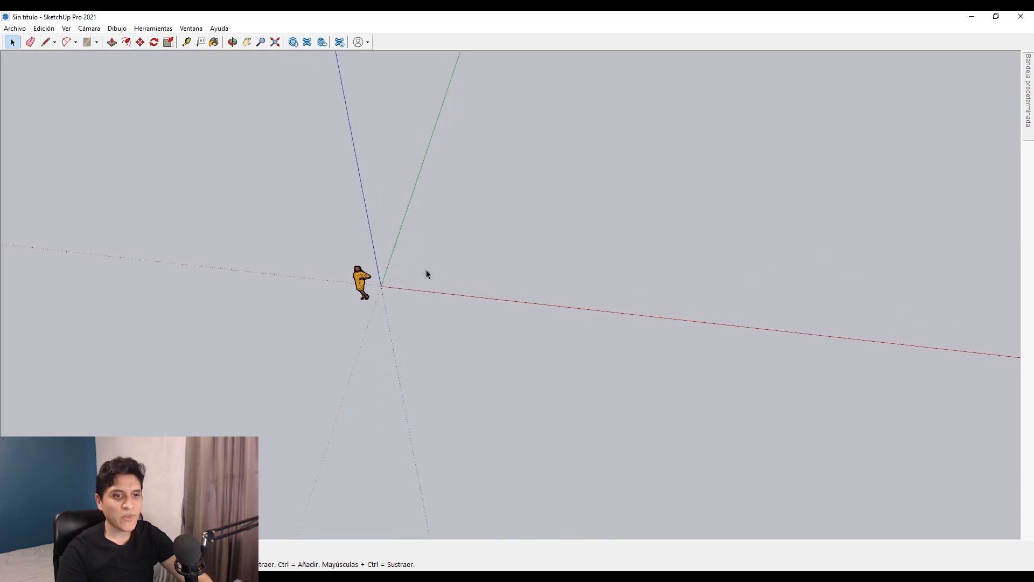
key(r)
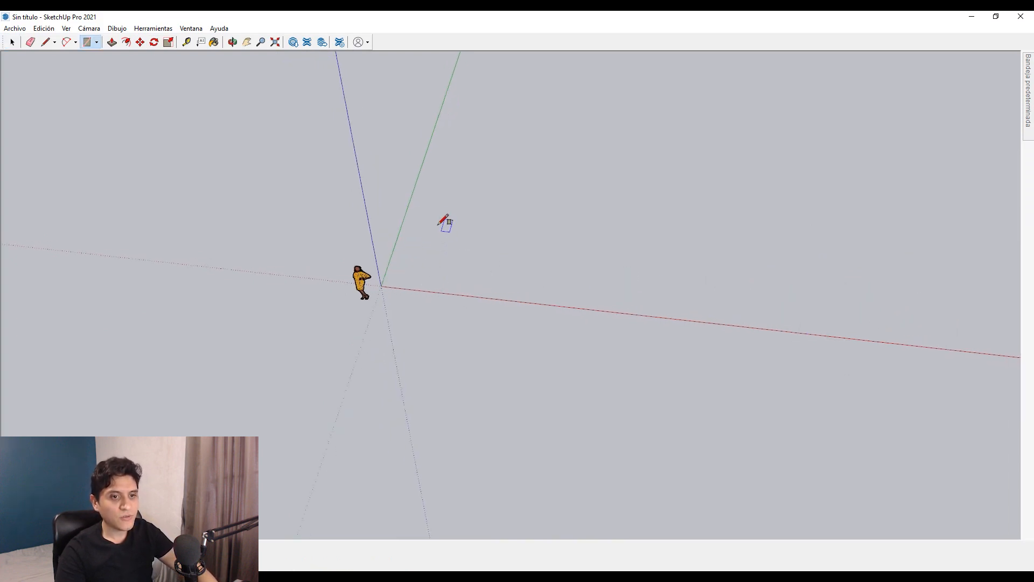
click(438, 224)
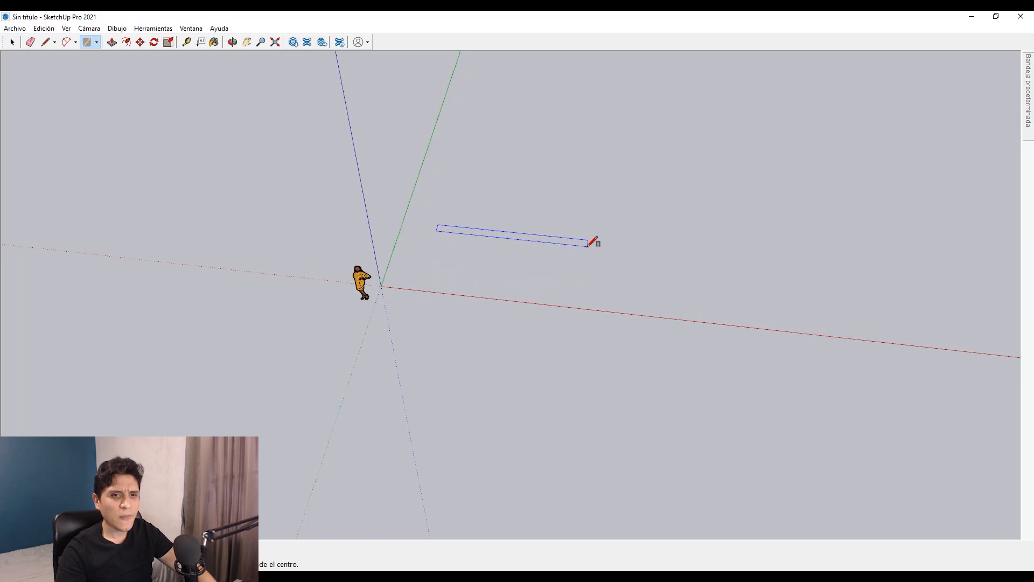
click(589, 245)
key(space)
key(p)
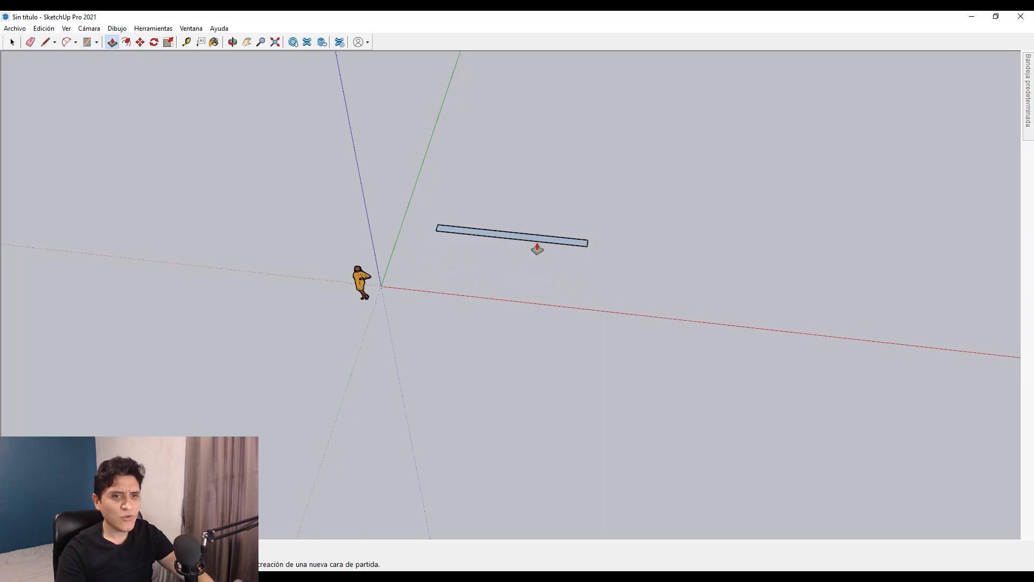
click(537, 240)
click(554, 142)
key(space)
Copy the wall's front vertical edge nearest the origin with Move, from its top corner to the opposite top corner of the front face
scroll(555, 142, up, 1)
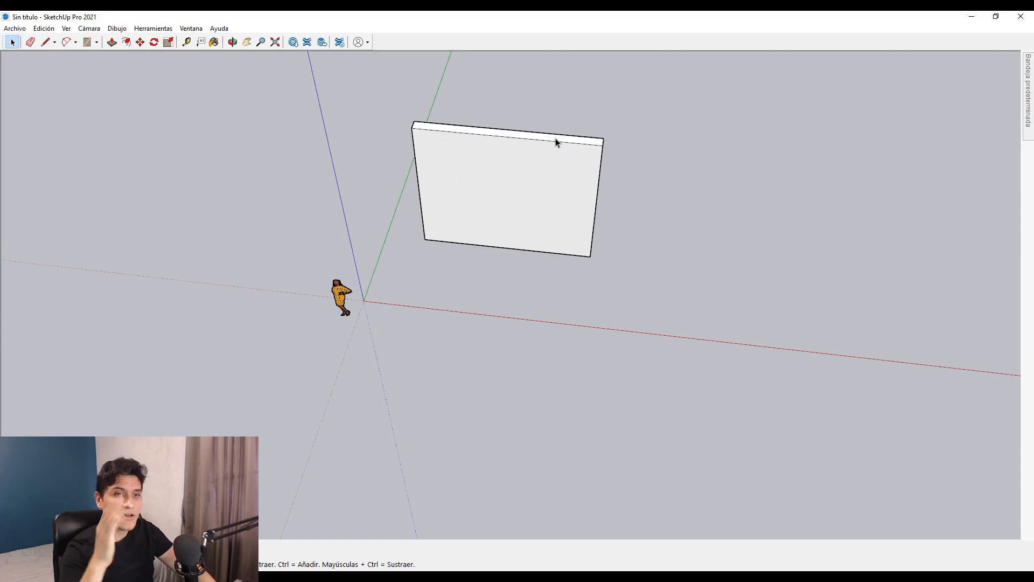
scroll(565, 129, up, 3)
scroll(321, 173, up, 2)
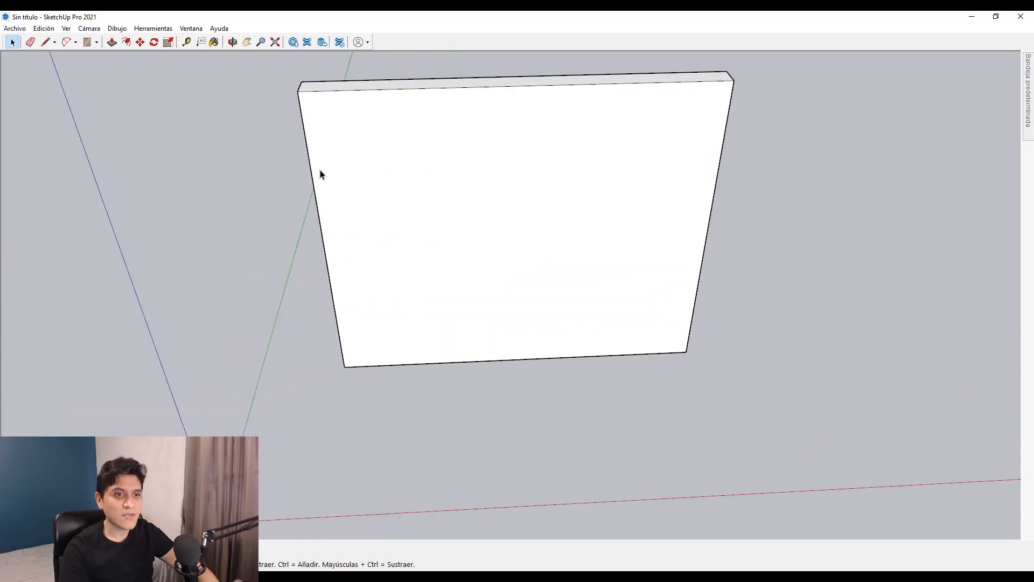
middle_drag(308, 165, 365, 111)
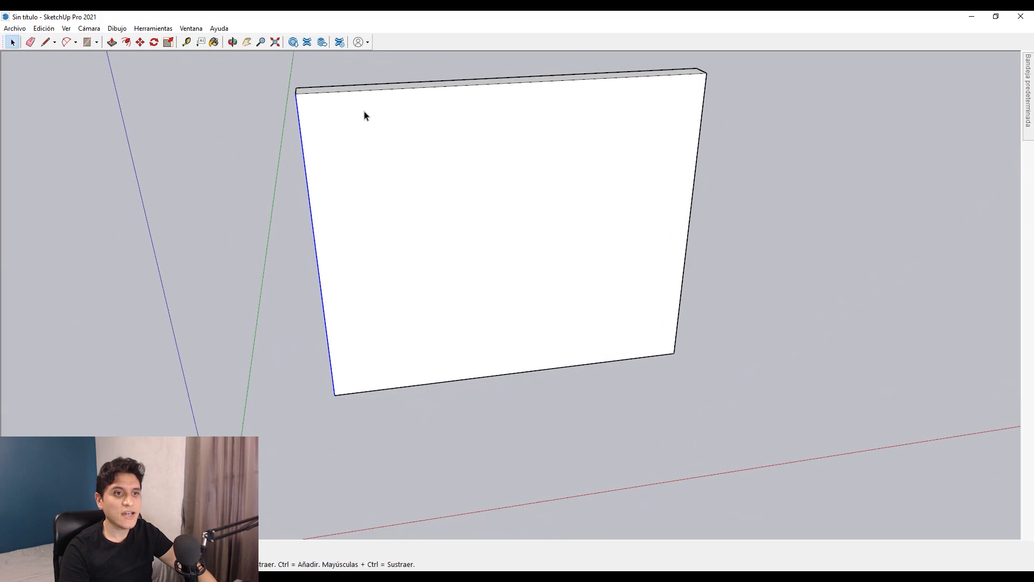
key(m)
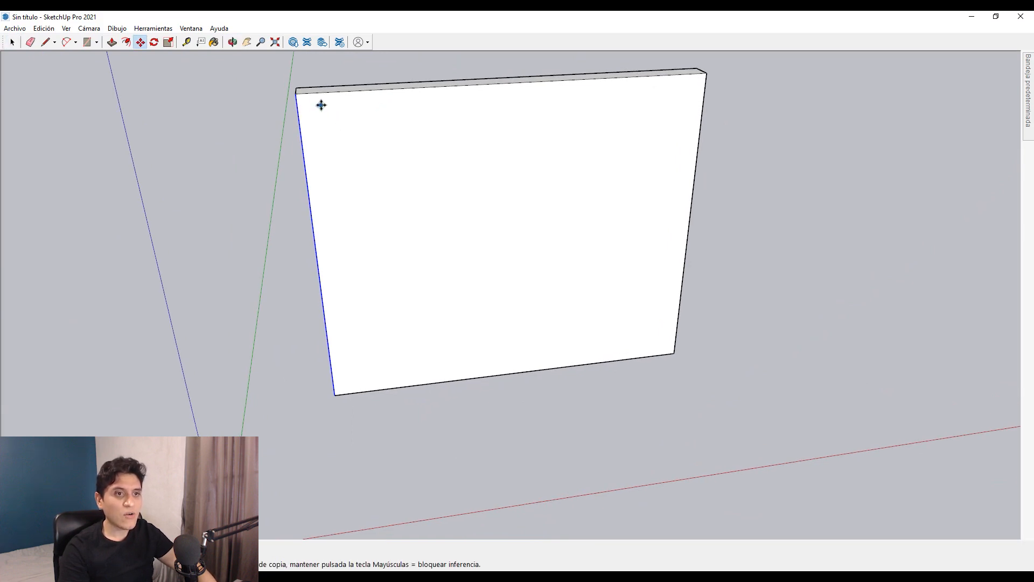
click(297, 95)
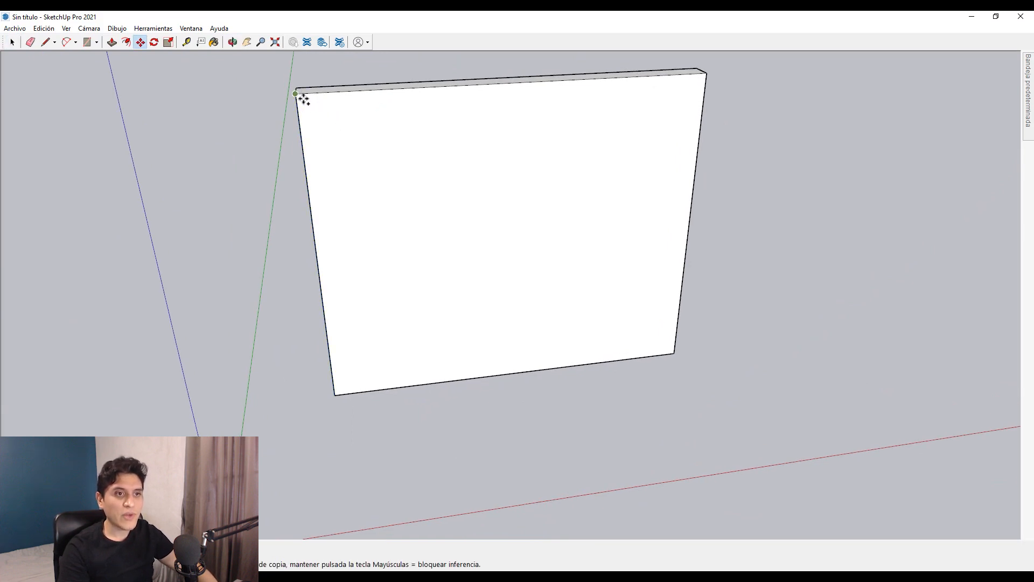
click(706, 74)
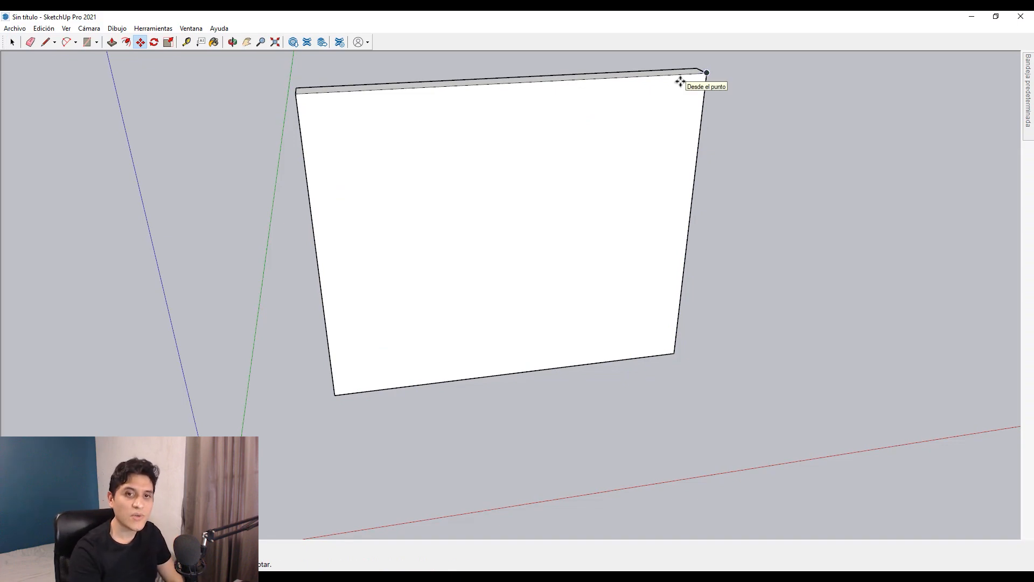
Divide the distance between the original edge and its copy with /7 to split the wall's front face into equal vertical strips
text(/7)
key(Return)
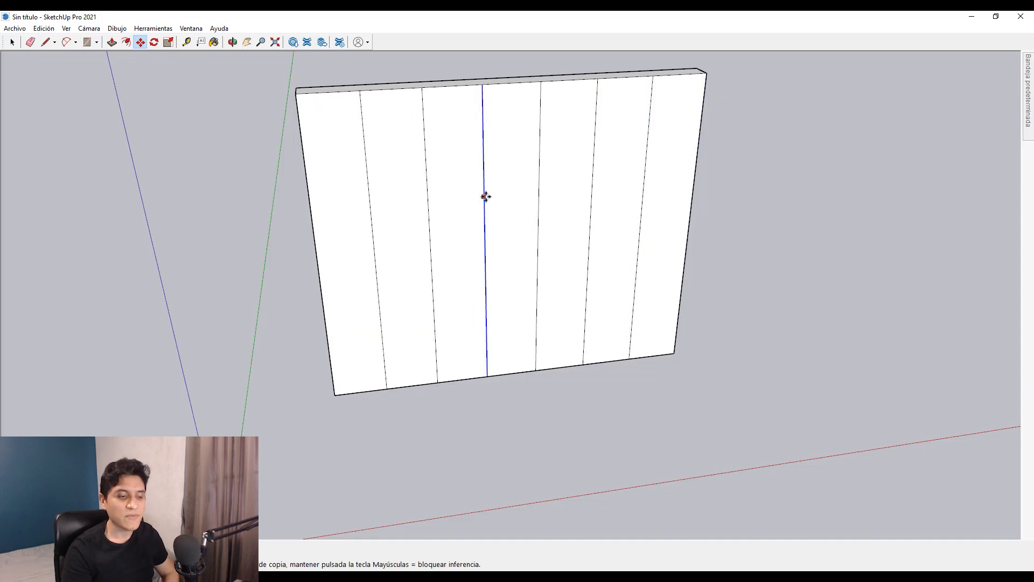
middle_drag(494, 192, 355, 92)
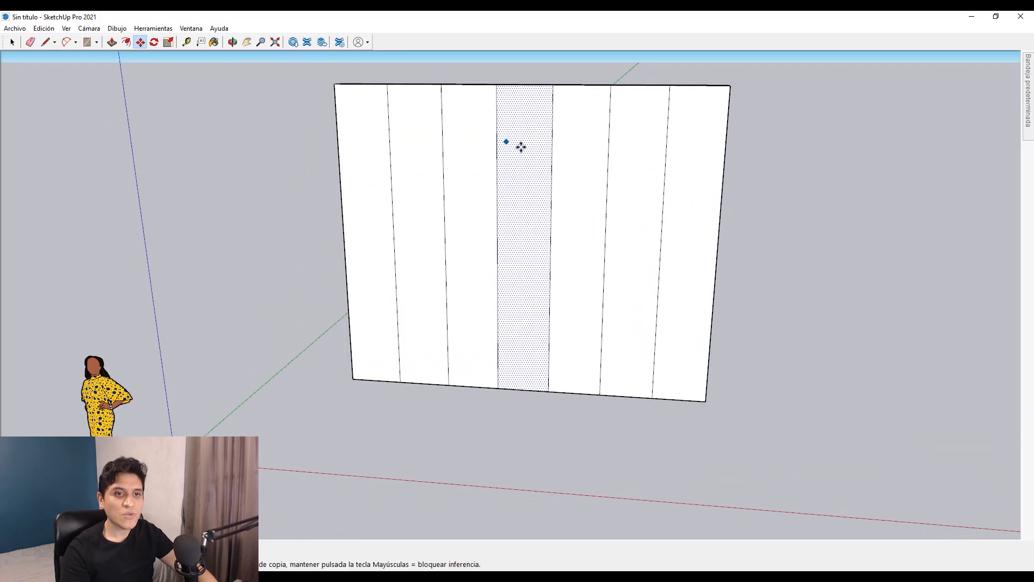
middle_drag(672, 194, 418, 182)
middle_drag(607, 176, 555, 157)
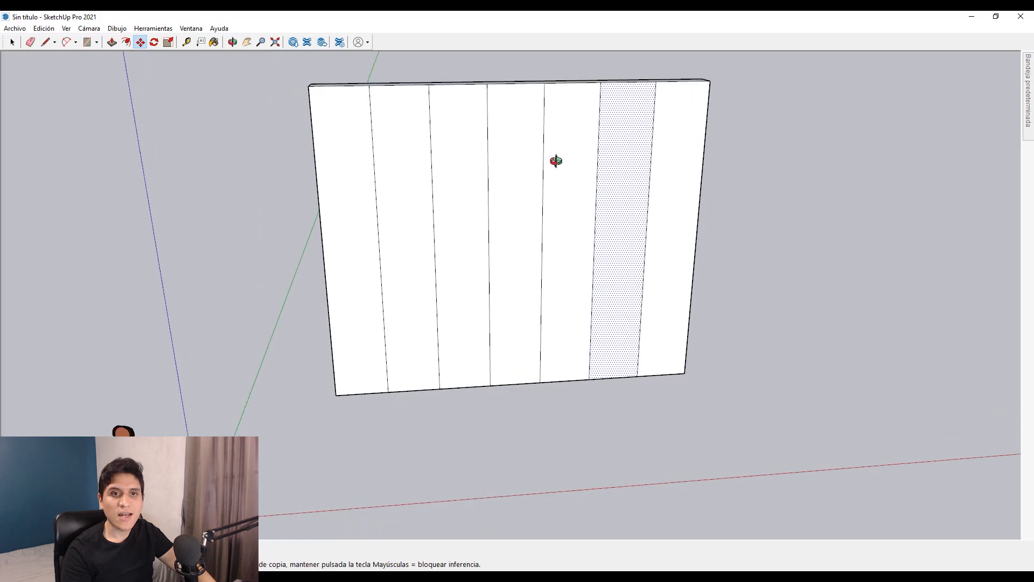
key(space)
scroll(579, 139, down, 2)
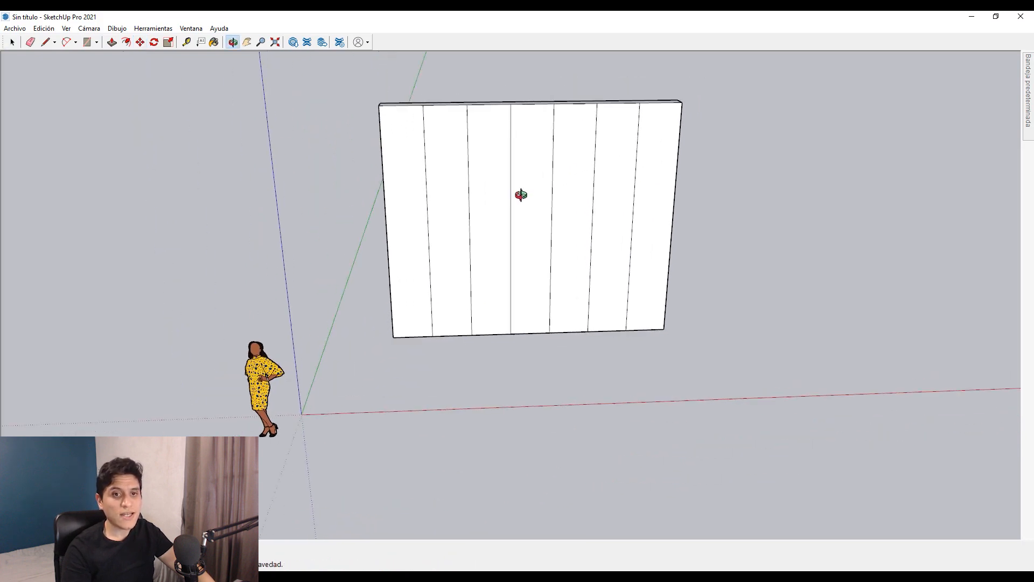
Erase all the vertical dividing lines from the wall's front face with the Eraser
middle_drag(522, 192, 566, 234)
key(e)
drag(668, 201, 439, 170)
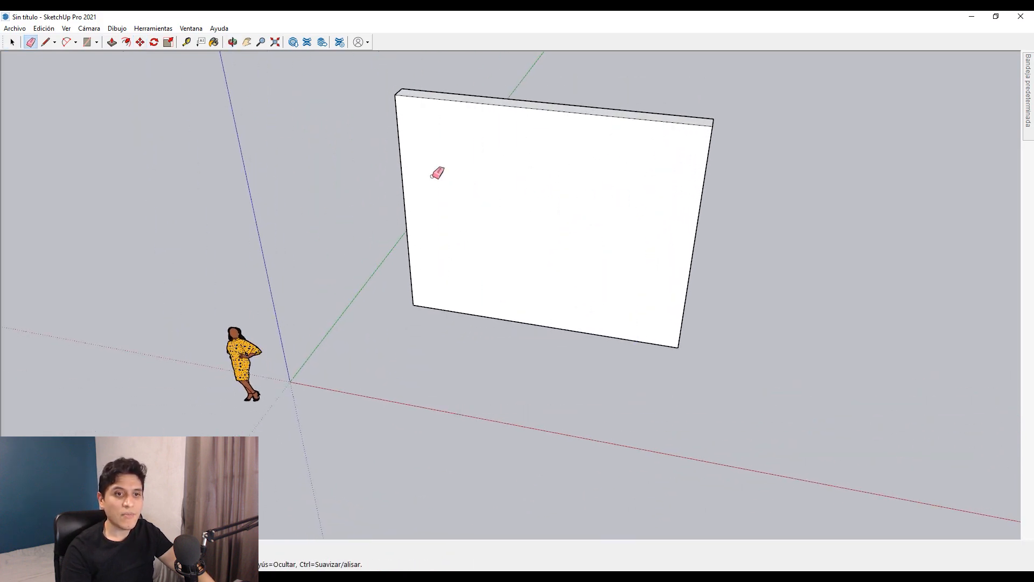
mouse_move(515, 177)
middle_down()
mouse_move(441, 235)
mouse_move(488, 233)
middle_up()
key(space)
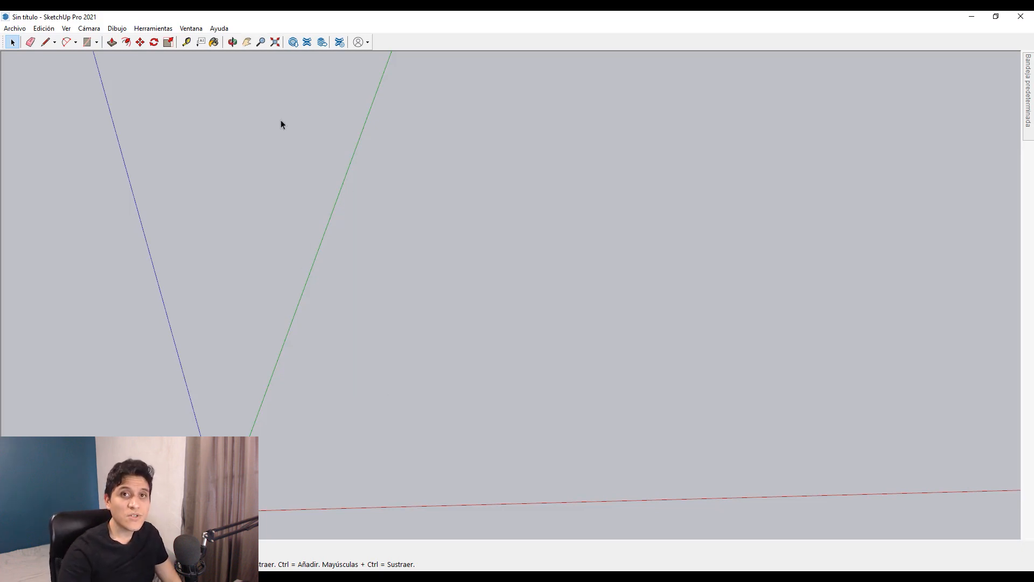
Open the keyboard shortcut preferences and filter the functions by "línea"
click(191, 30)
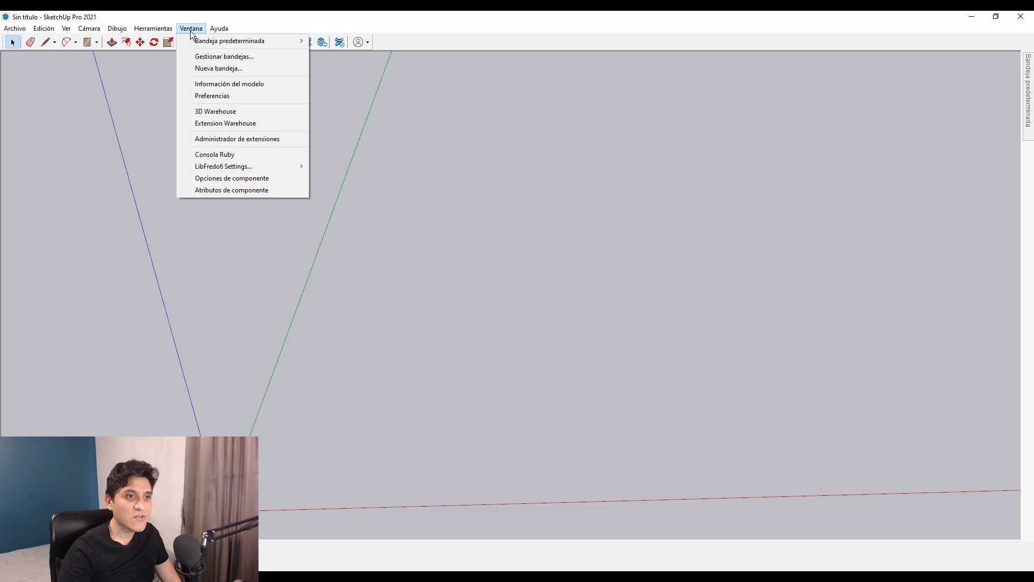
click(205, 96)
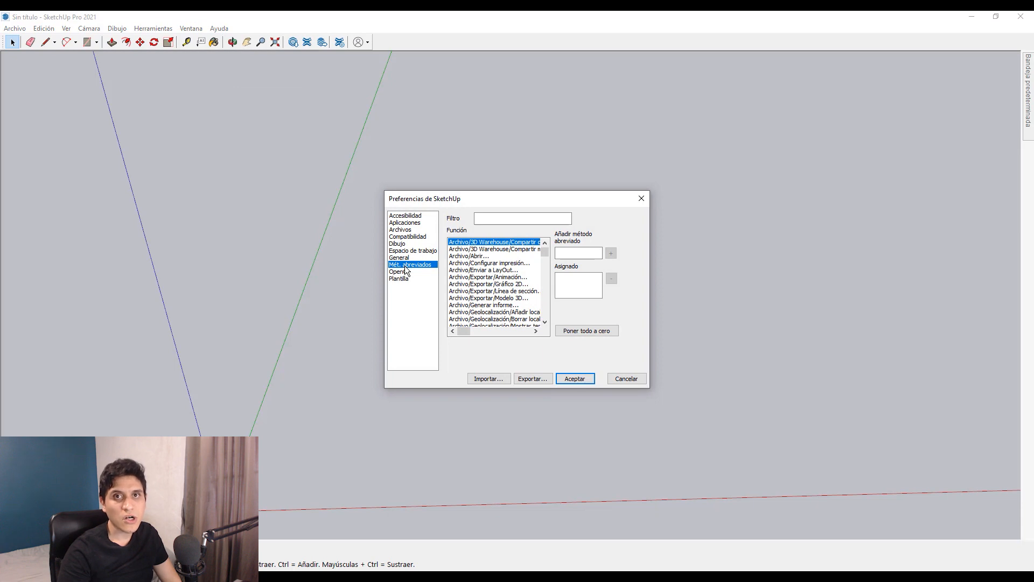
click(534, 219)
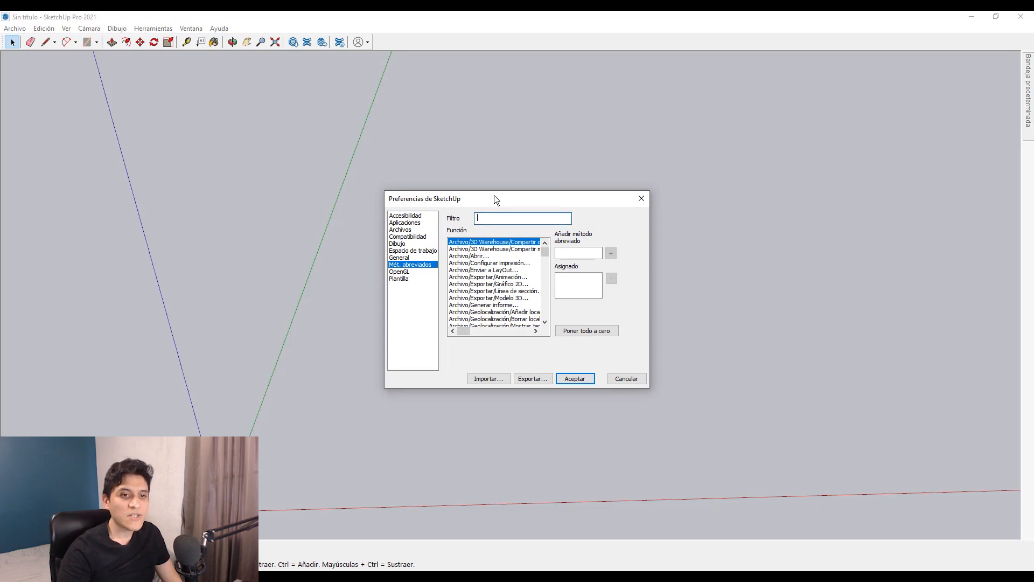
drag(493, 195, 477, 138)
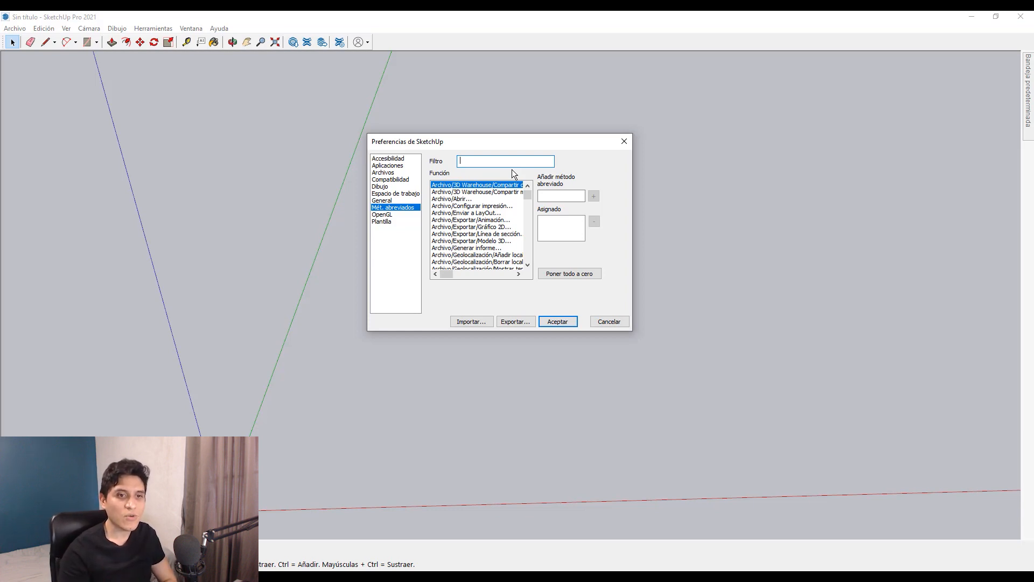
click(476, 160)
text(l)
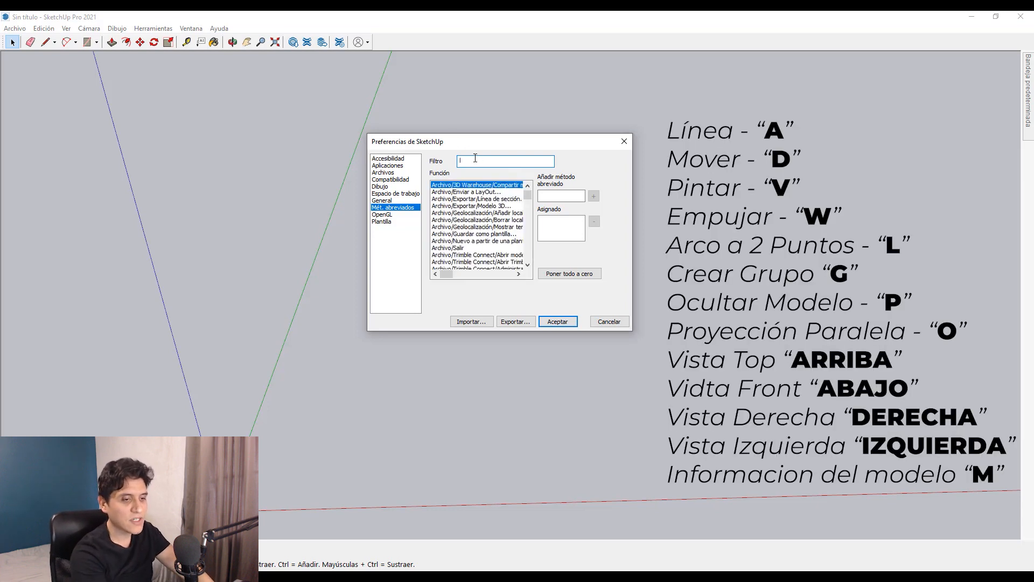
text(ínea)
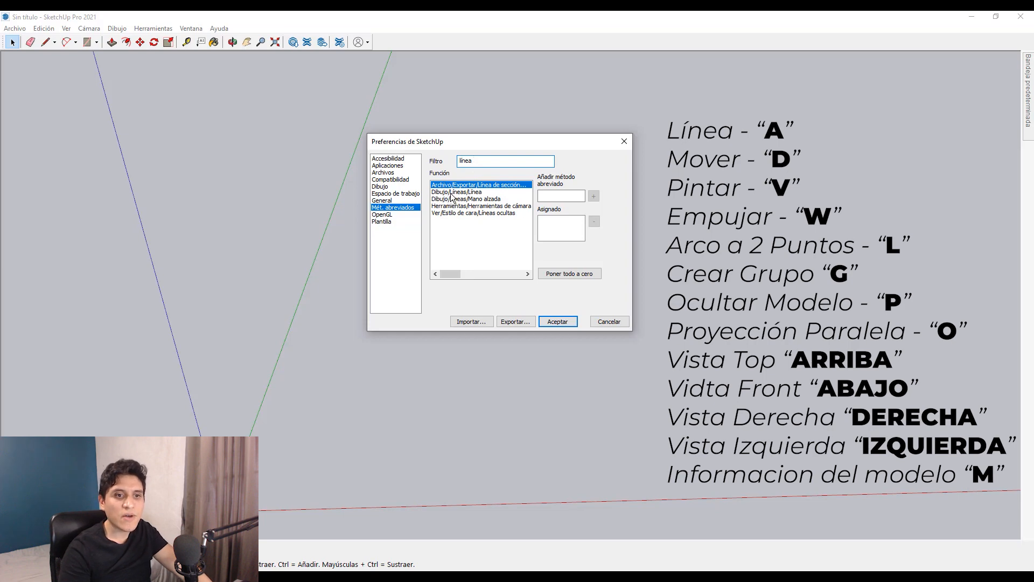
Assign the shortcut A to Dibujo/Líneas/Línea, accepting its reassignment from the 2-point arc, and remove the function's L shortcut
click(455, 192)
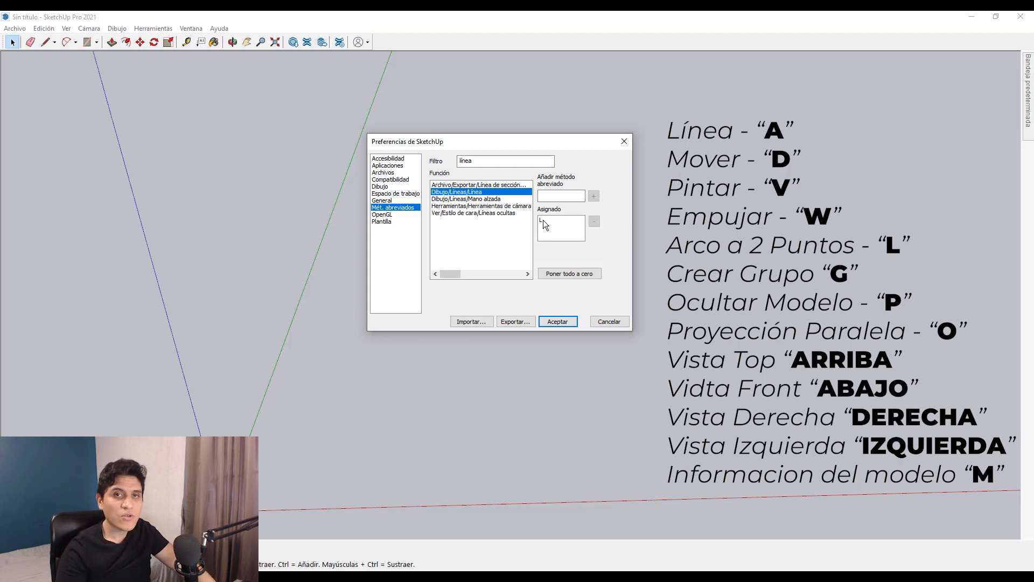
click(563, 196)
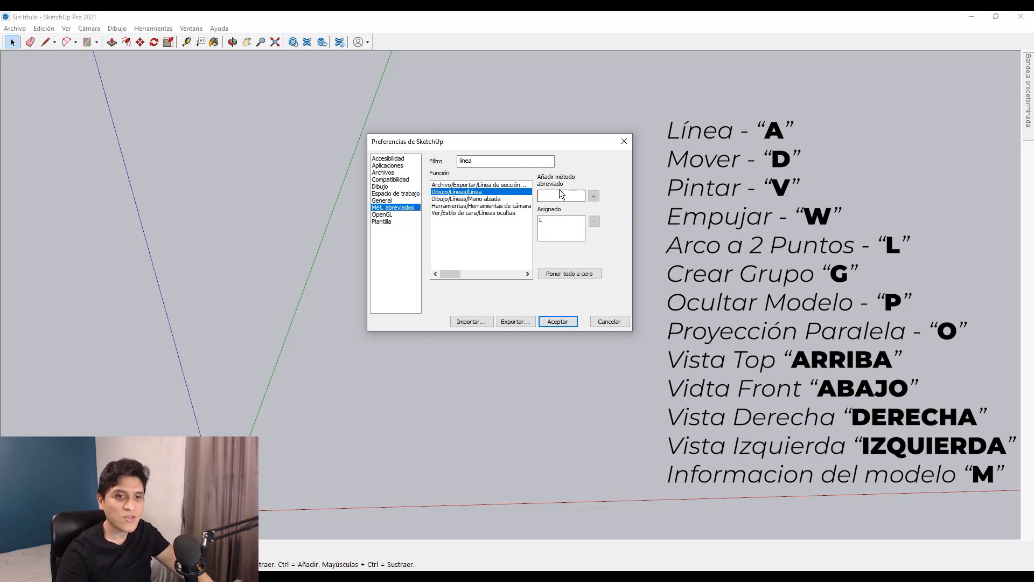
key(a)
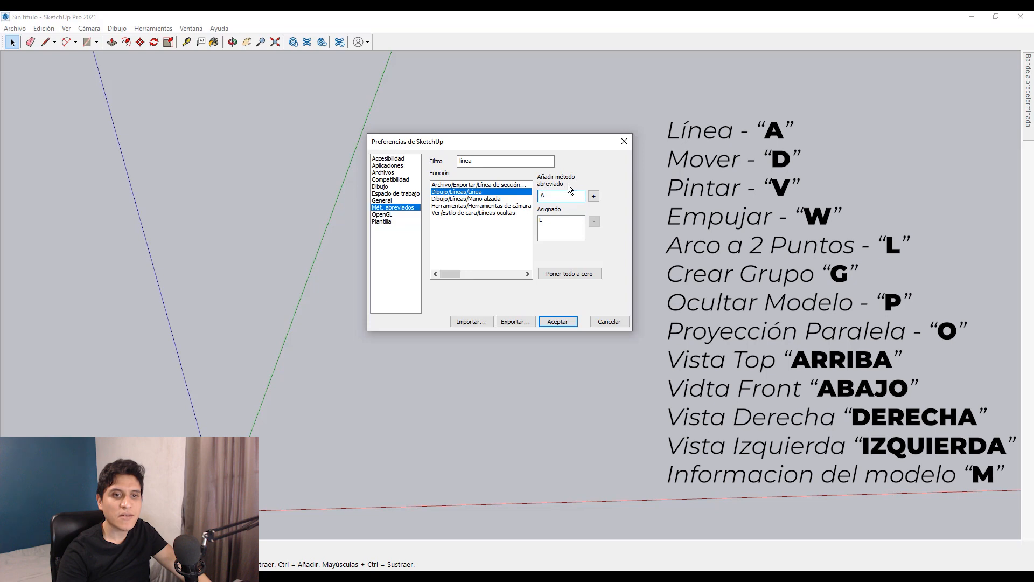
drag(558, 195, 526, 192)
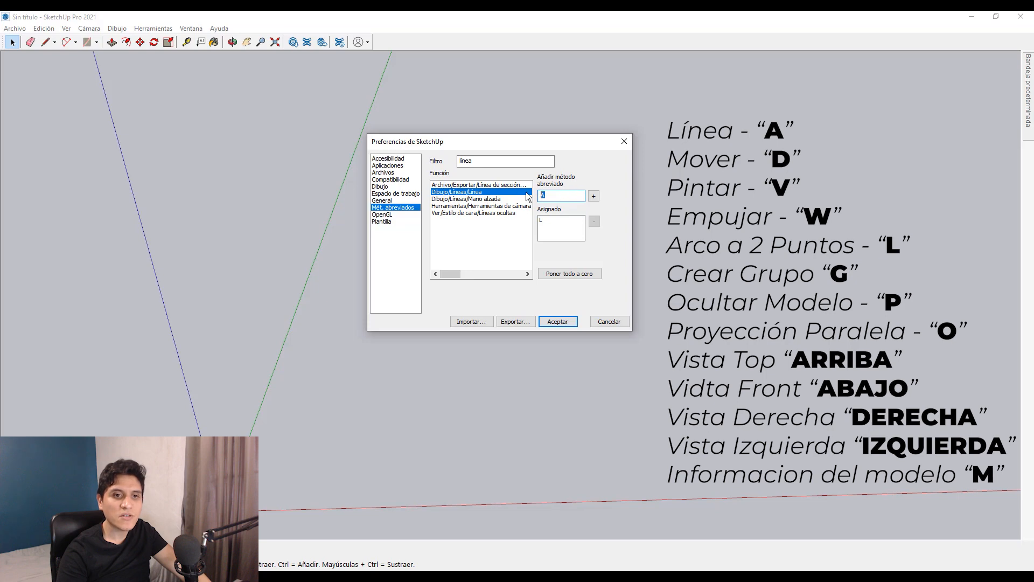
click(594, 196)
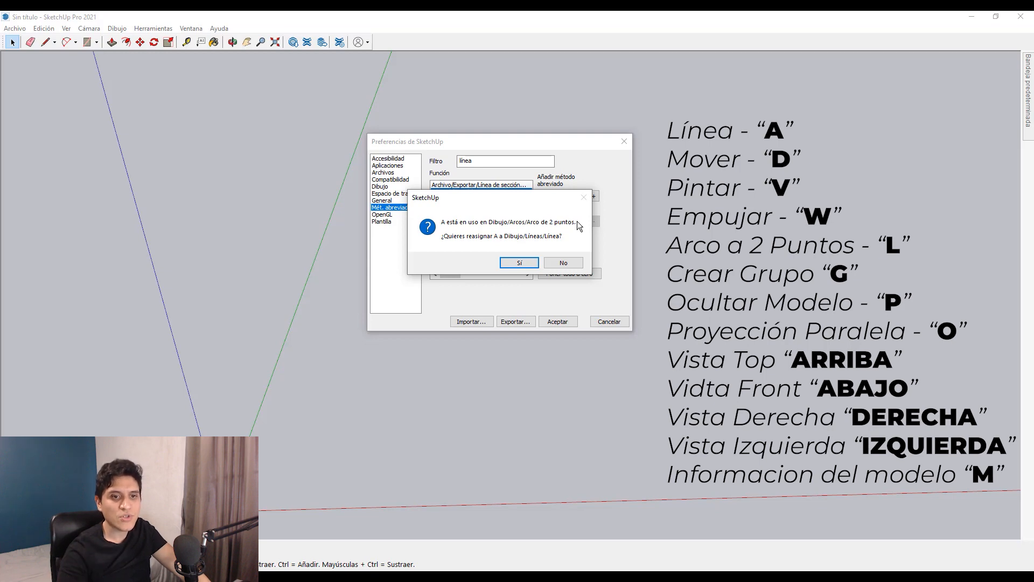
click(523, 263)
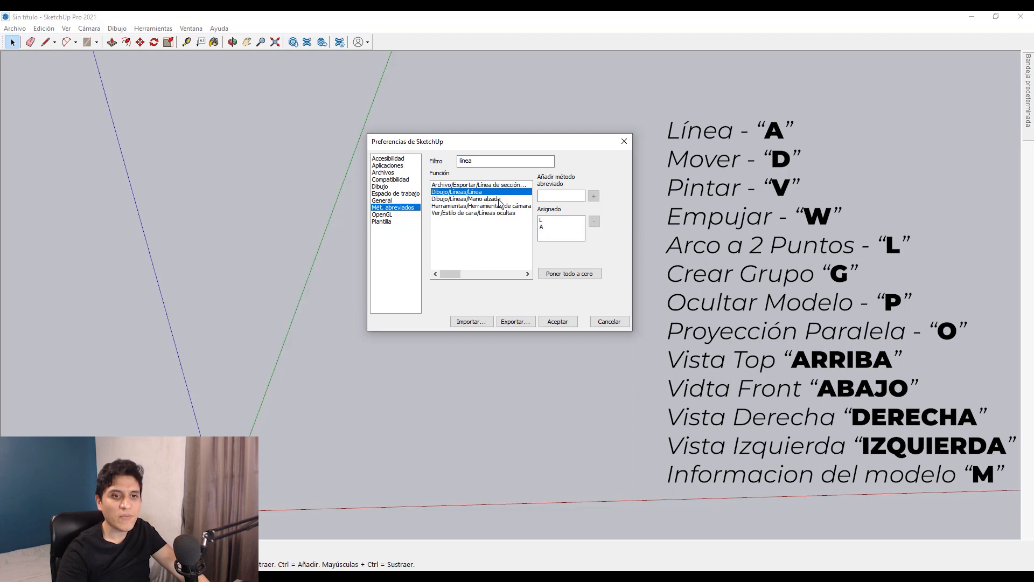
click(547, 220)
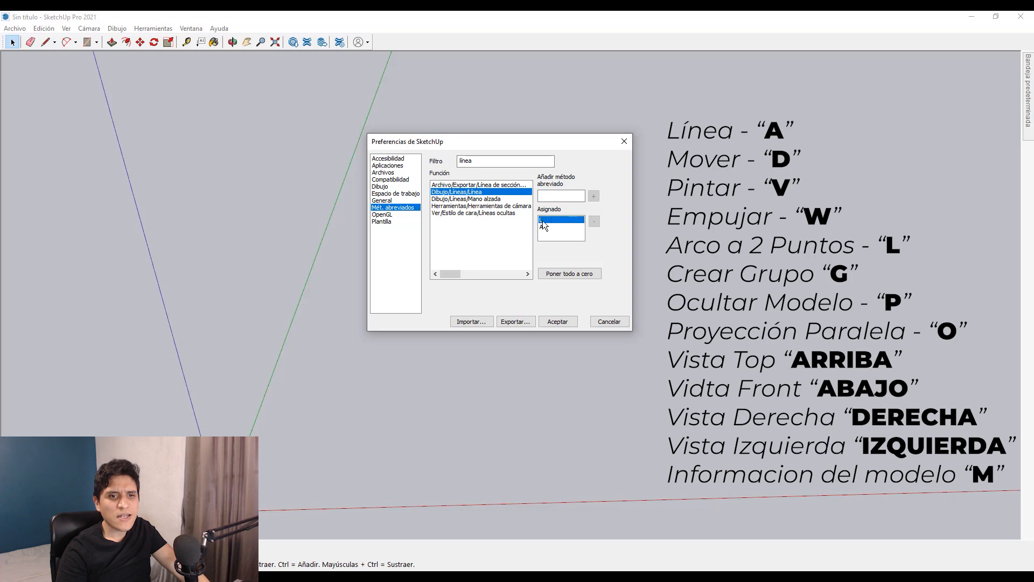
click(594, 221)
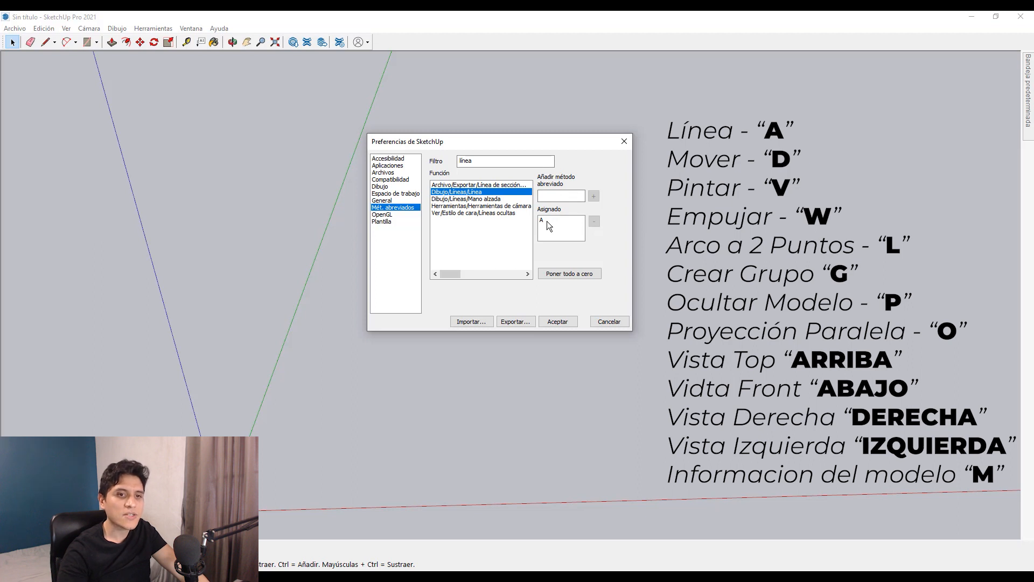
Find Herramientas/Mover with the filter "move", assign it the shortcut D and remove its M shortcut
double_click(466, 160)
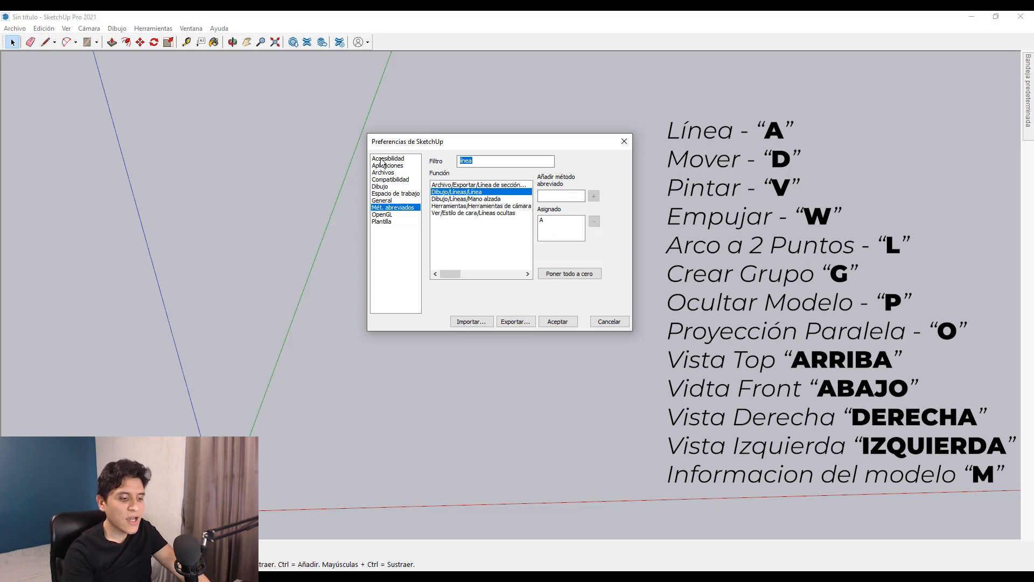
text(move)
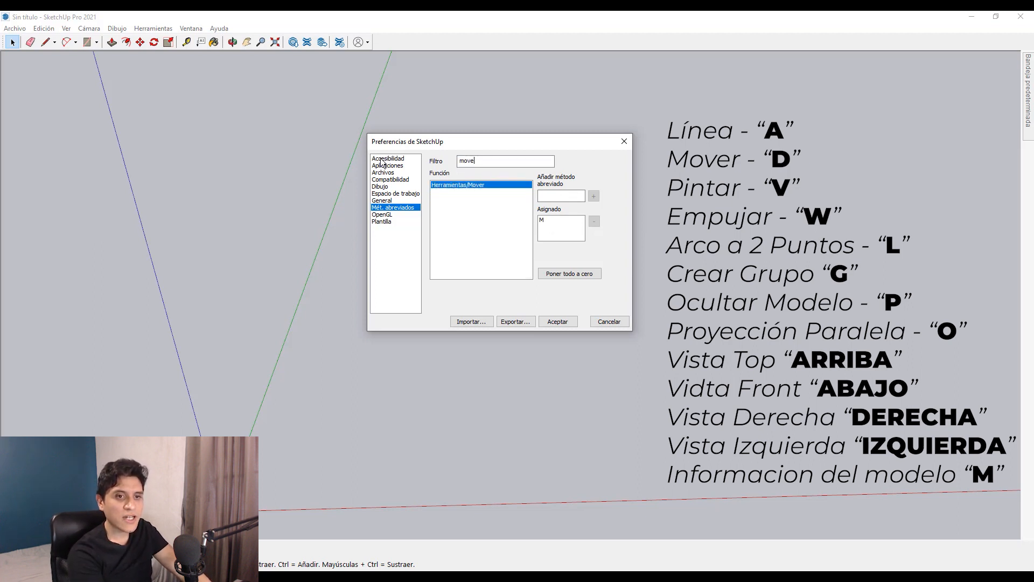
click(556, 196)
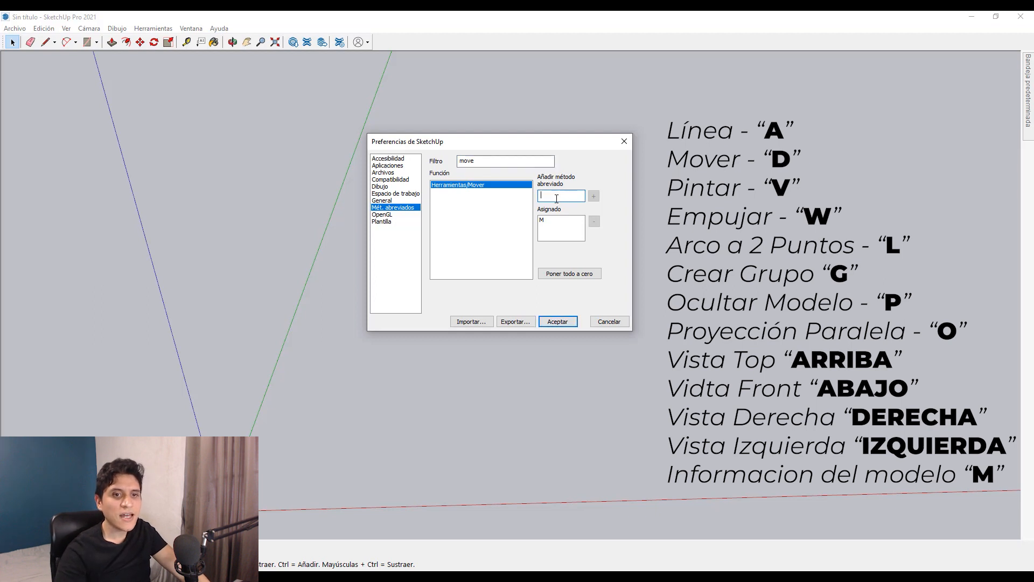
key(d)
click(594, 196)
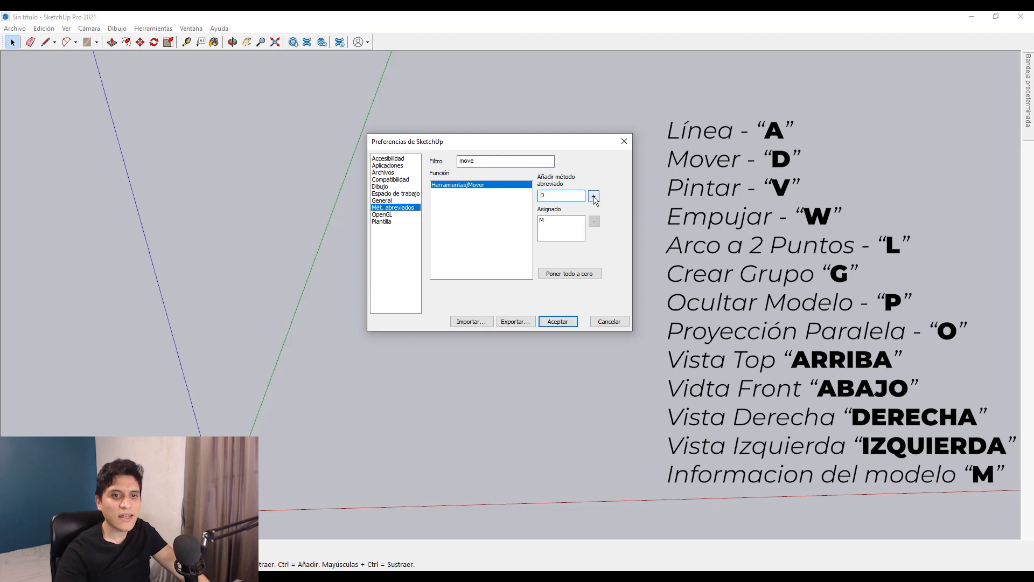
click(545, 220)
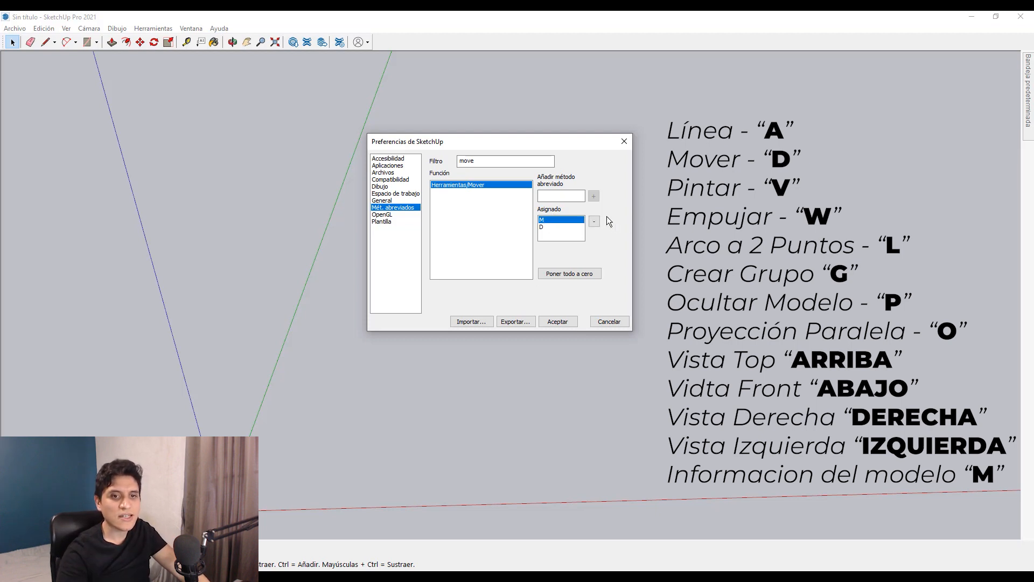
click(594, 221)
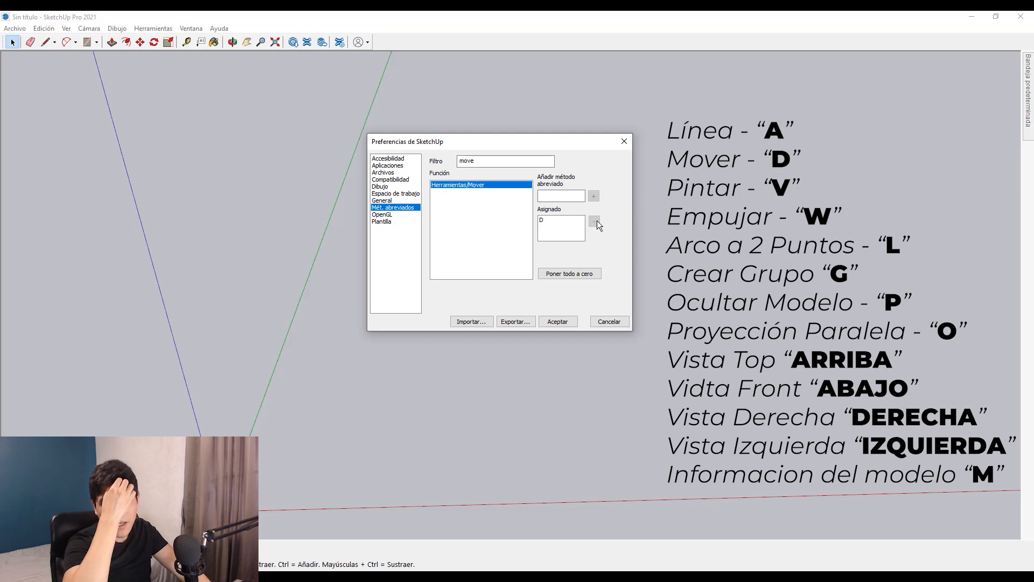
click(561, 195)
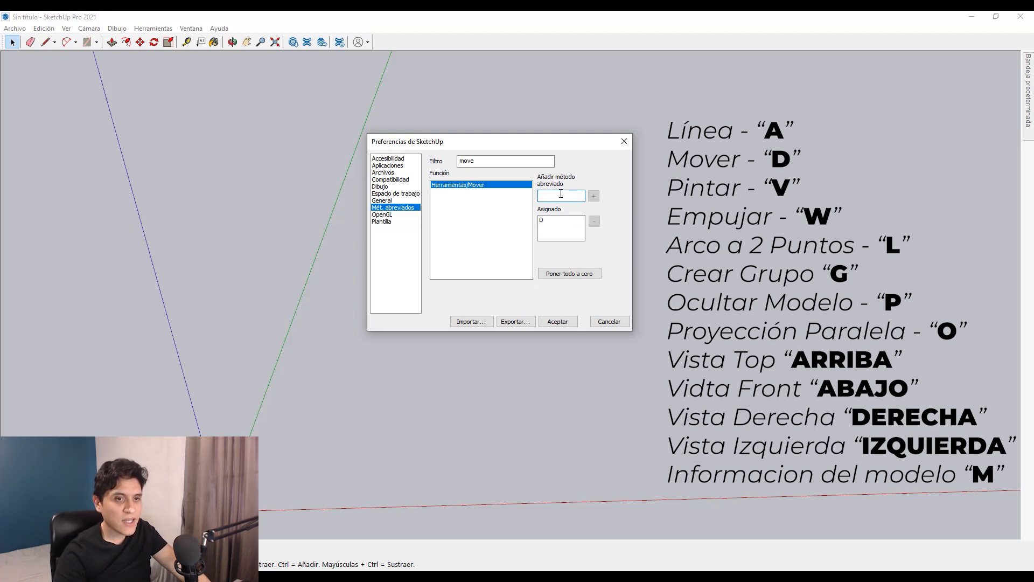
double_click(489, 161)
text(bo)
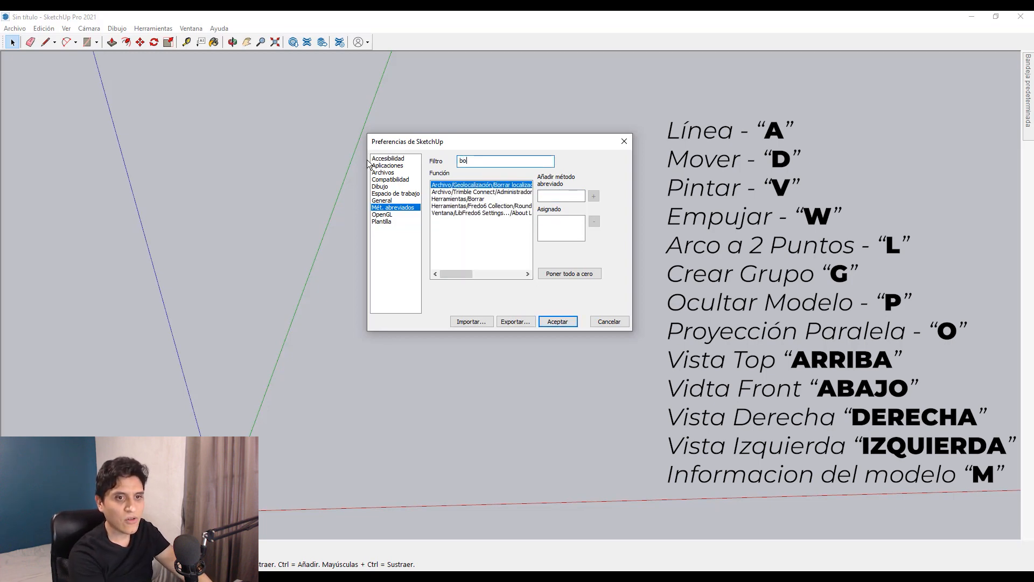
key(BackSpace)
text(o)
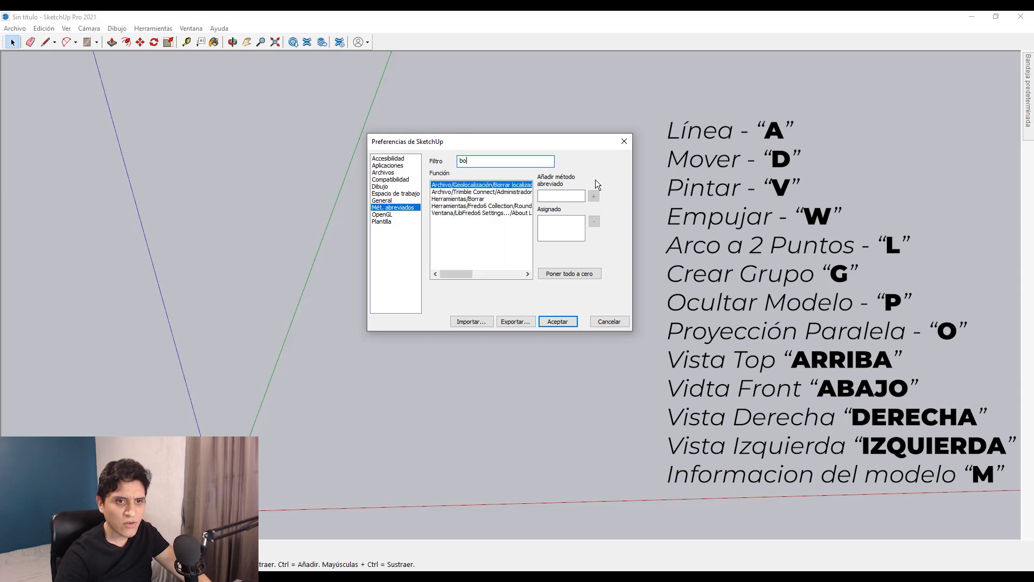
double_click(455, 158)
key(BackSpace)
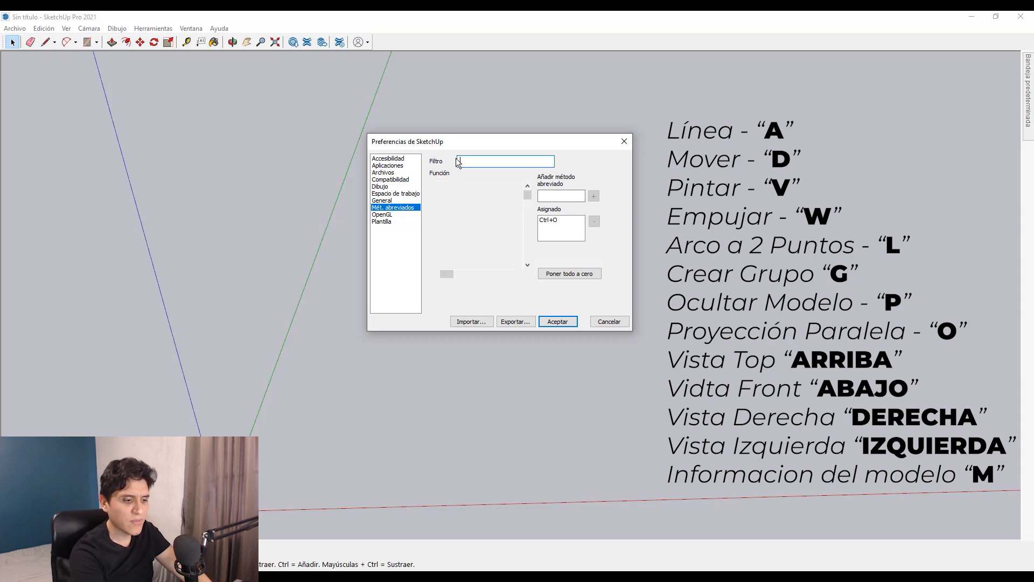
Find Herramientas/Pintar with the filter "pin", assign it the shortcut V and remove its B shortcut
text(pin)
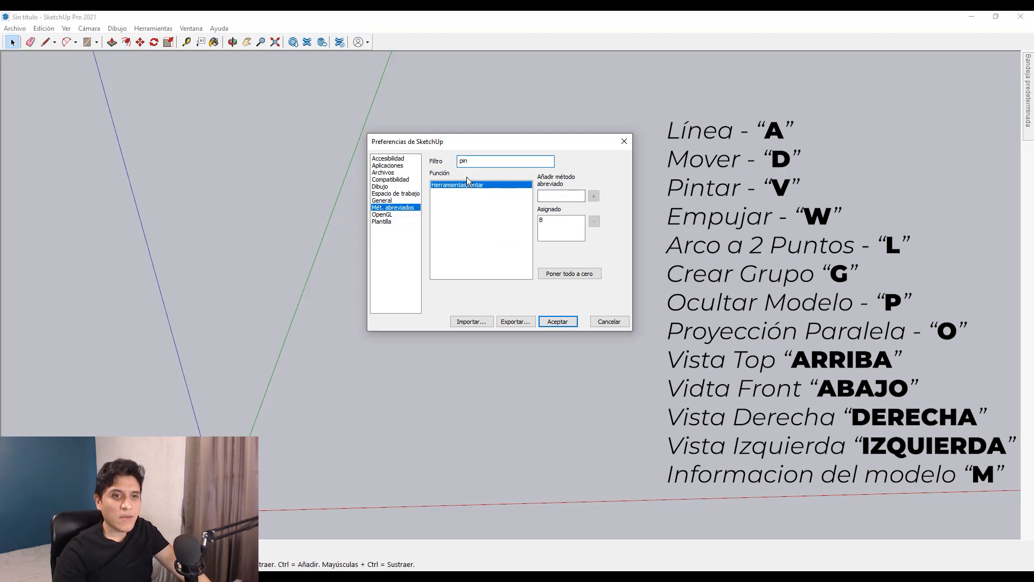
click(558, 197)
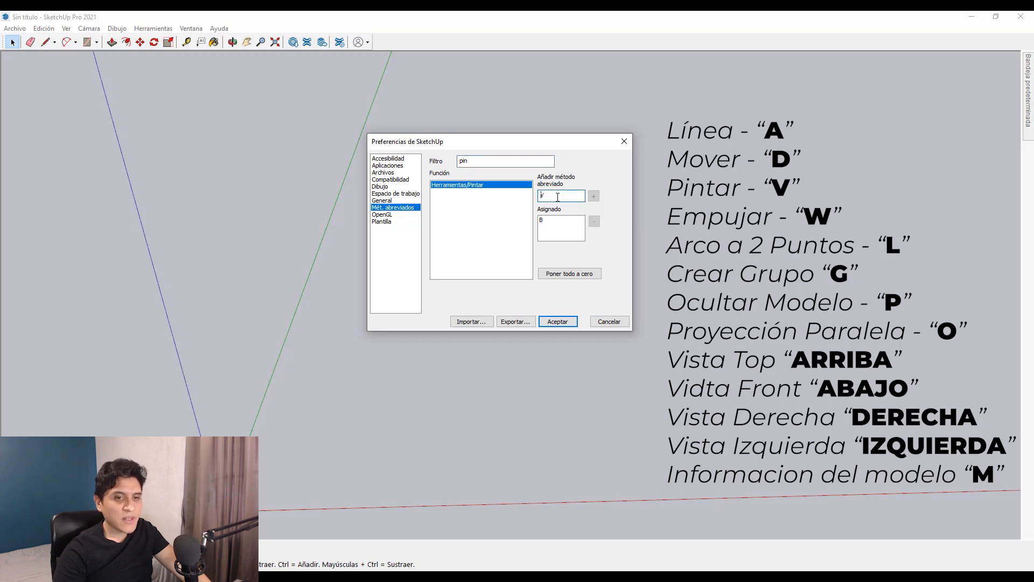
click(593, 196)
click(578, 220)
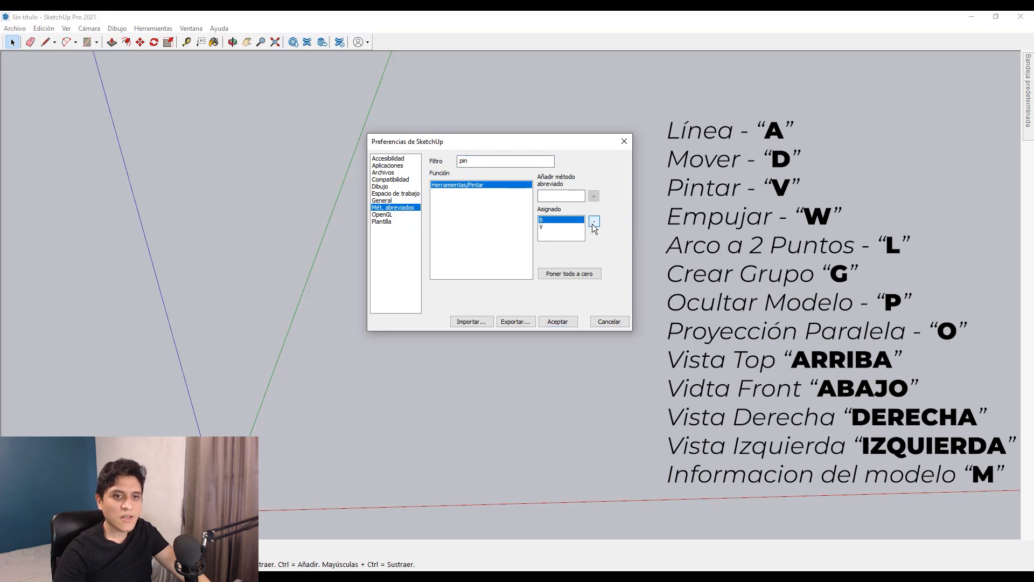
click(594, 221)
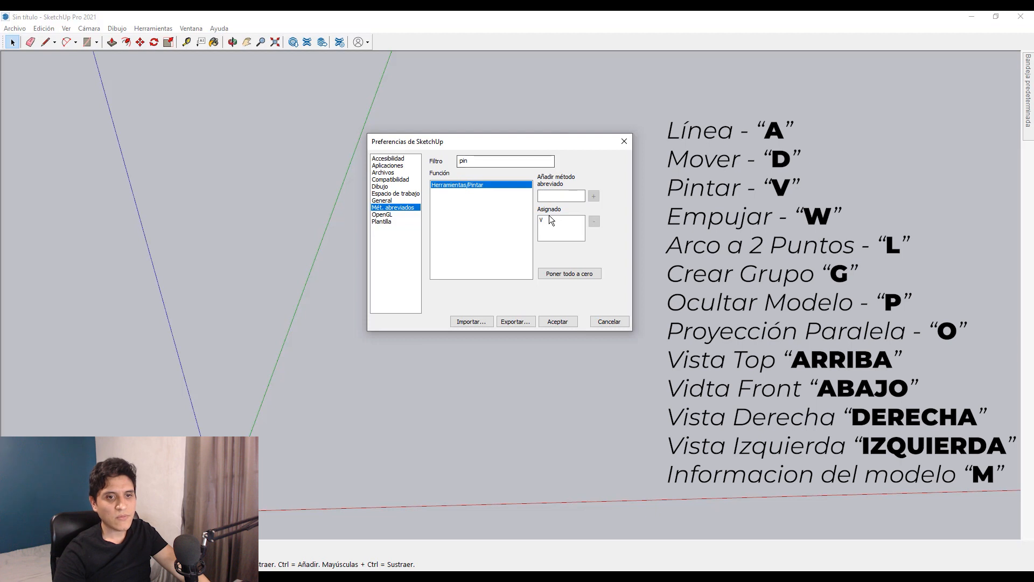
Find Herramientas/Empujar/tirar with the filter "empujar", assign it the shortcut W and remove its P shortcut
double_click(489, 162)
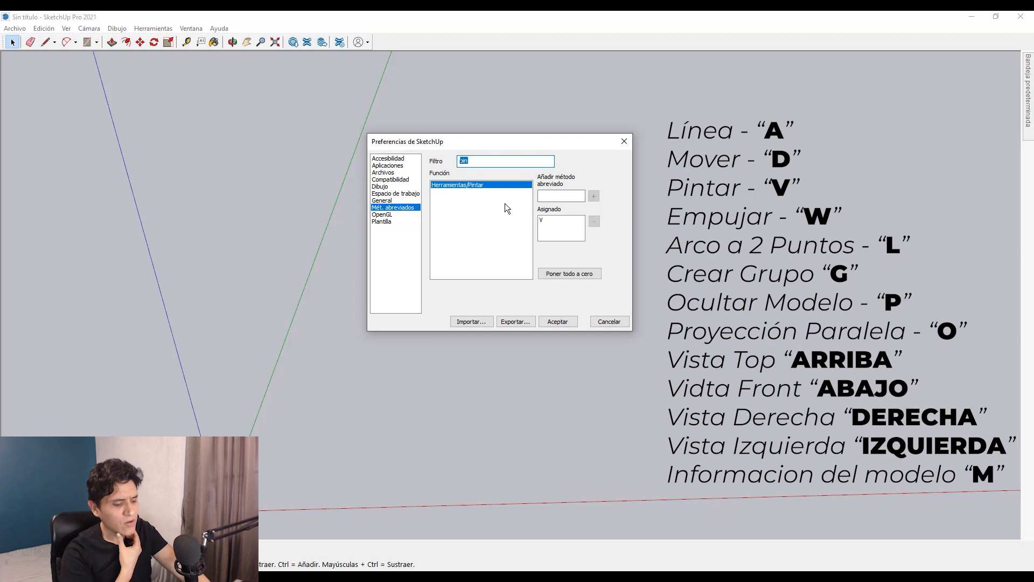
text(empujar)
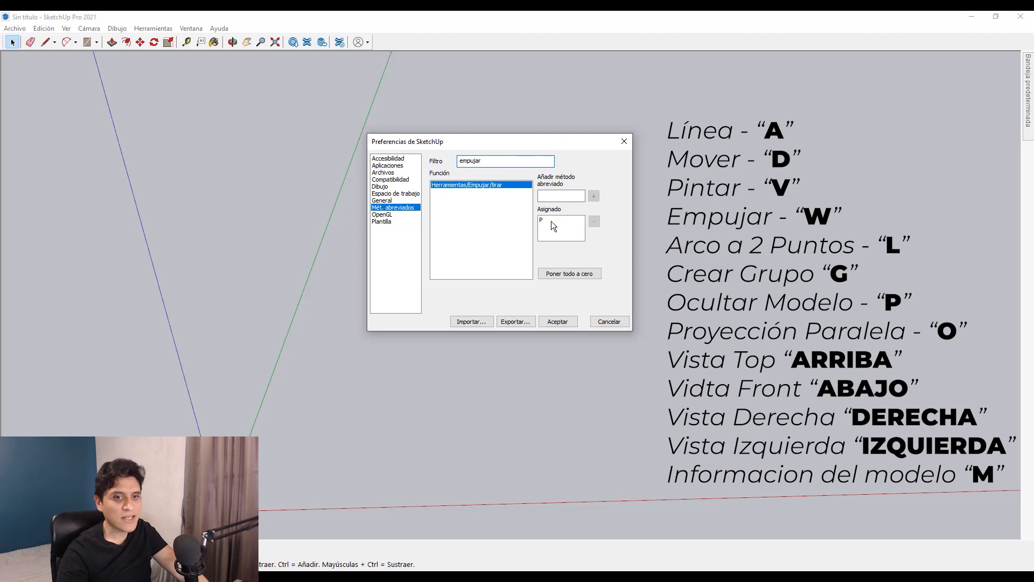
click(563, 195)
text(W)
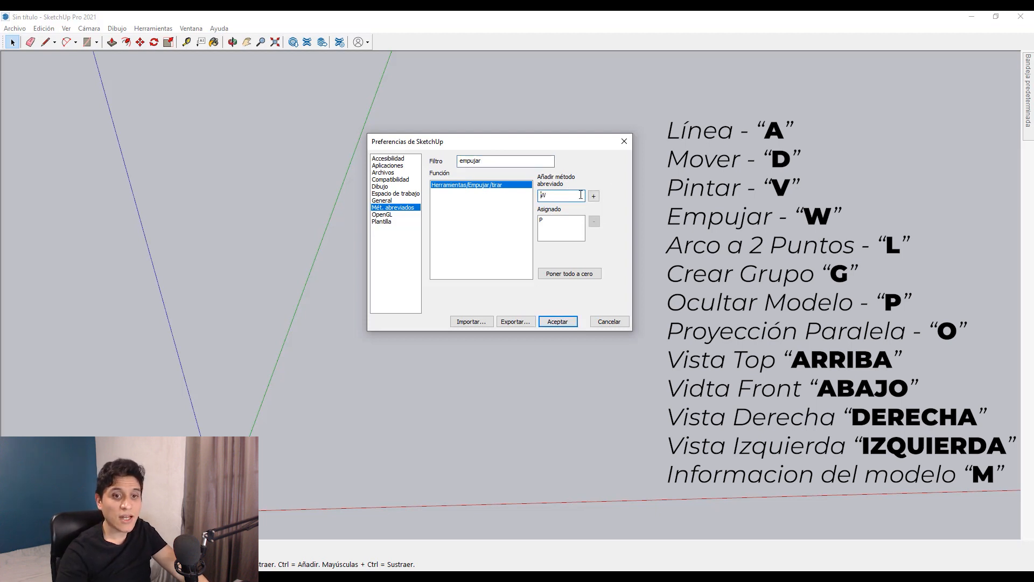
click(593, 196)
click(541, 219)
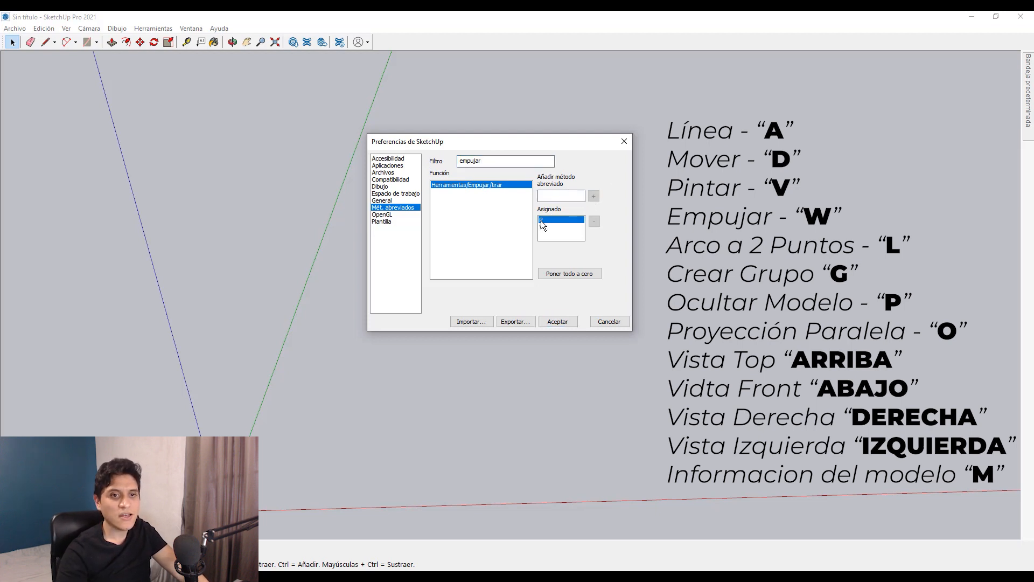
click(595, 221)
Filter the functions by "arco" and assign the shortcut L to Dibujo/Arcos/Arco de 2 puntos
double_click(477, 161)
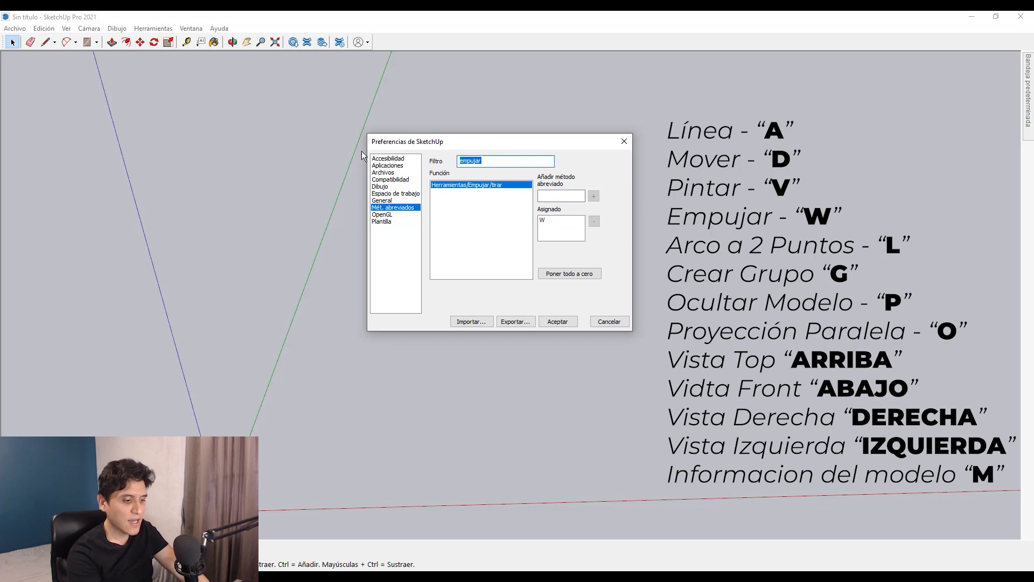
text(arco)
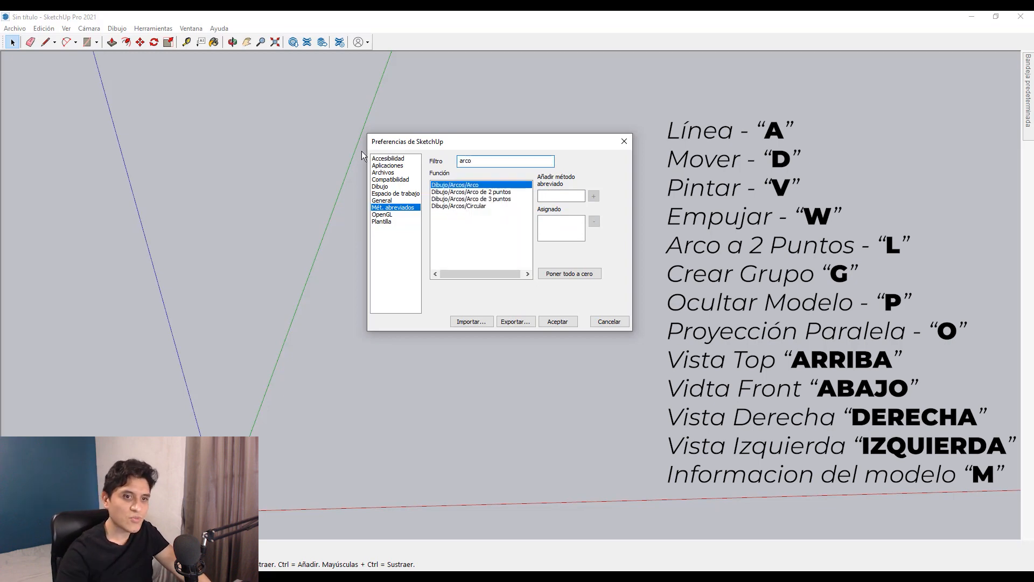
click(471, 192)
click(550, 196)
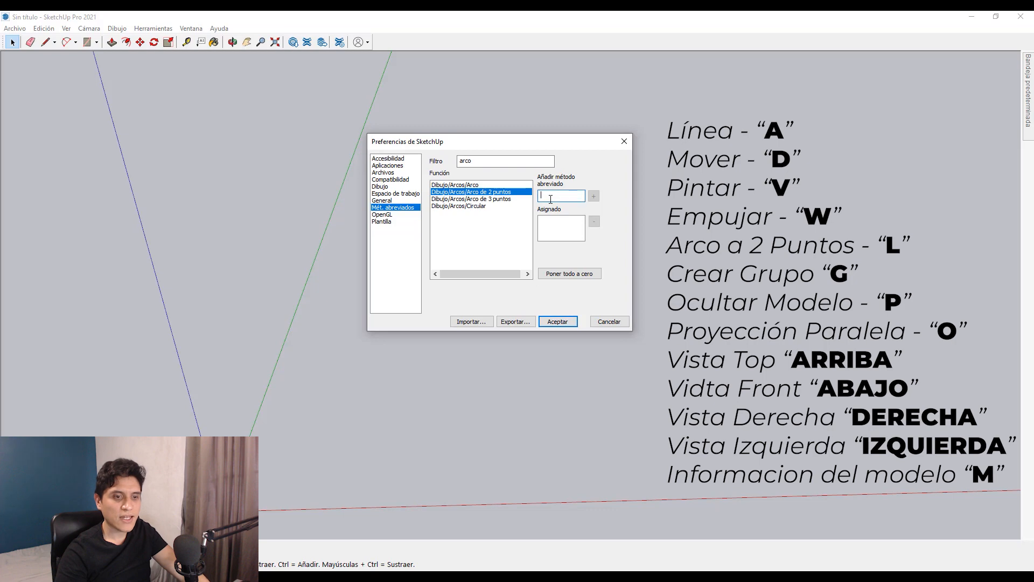
key(l)
click(591, 196)
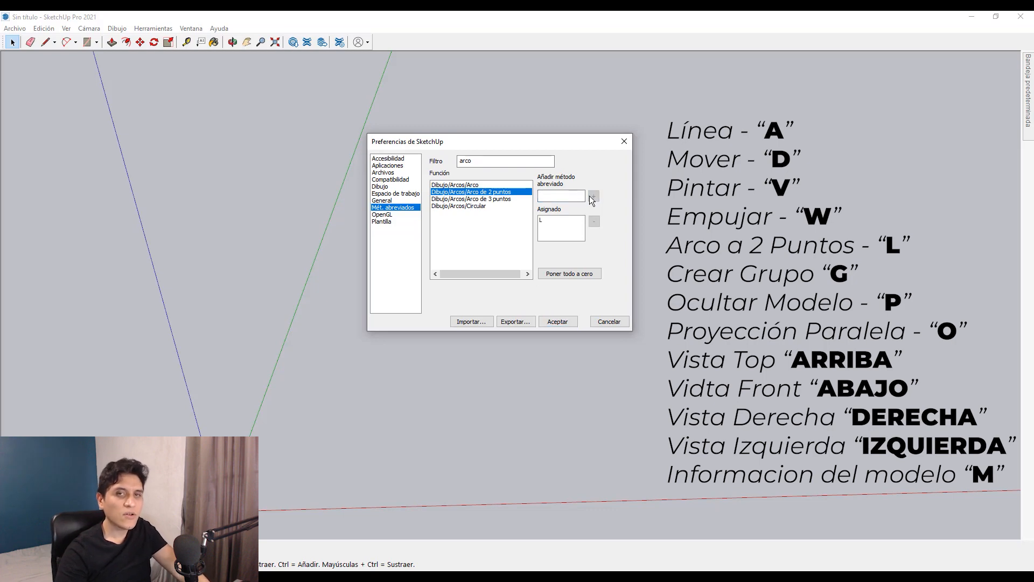
Assign the shortcut G to Edición/Crear grupo, found with the filter "grupo", and accept the preferences
double_click(491, 165)
key(BackSpace)
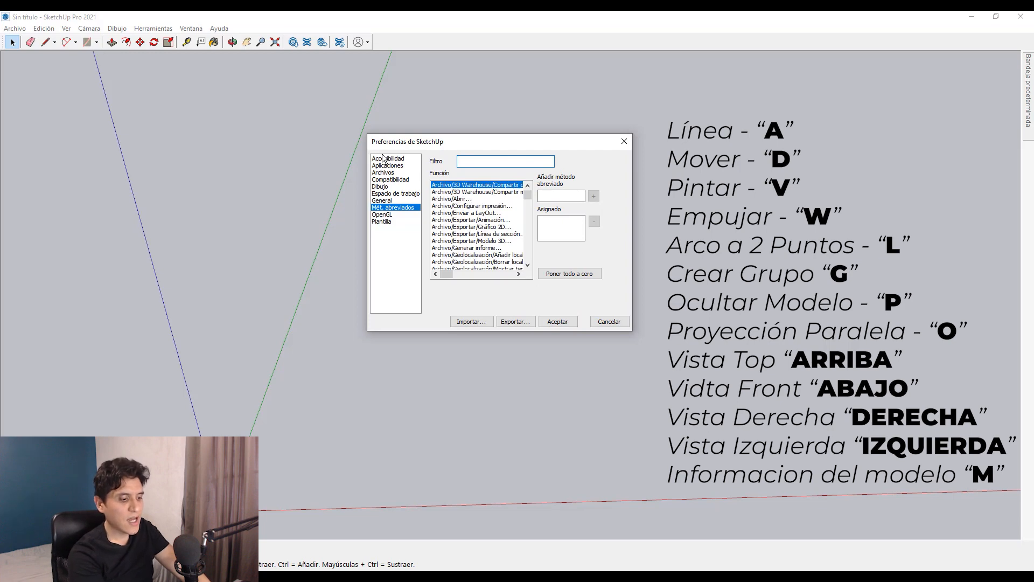
text(gr)
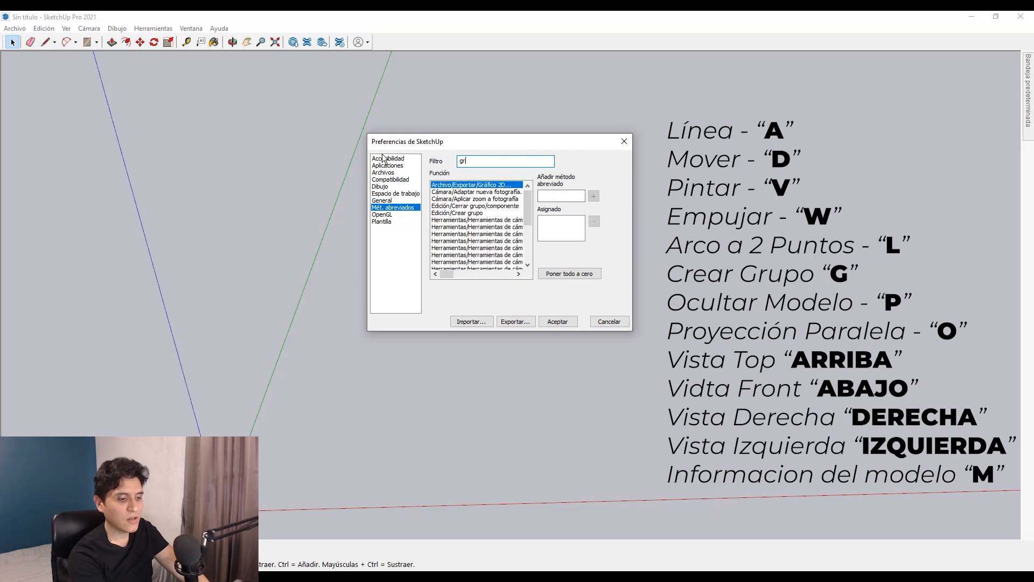
text(upo)
click(467, 192)
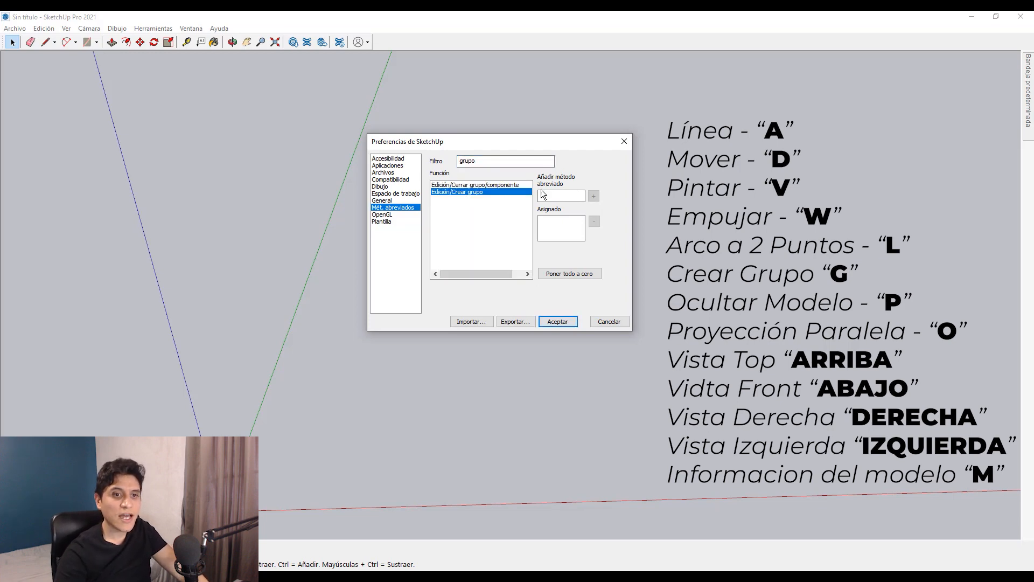
click(541, 193)
key(g)
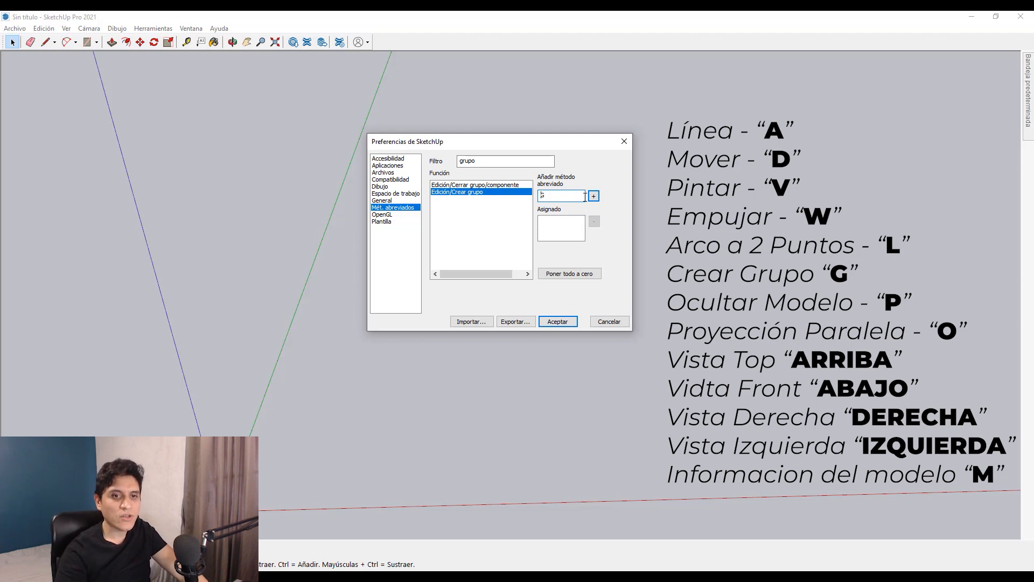
click(593, 196)
click(514, 261)
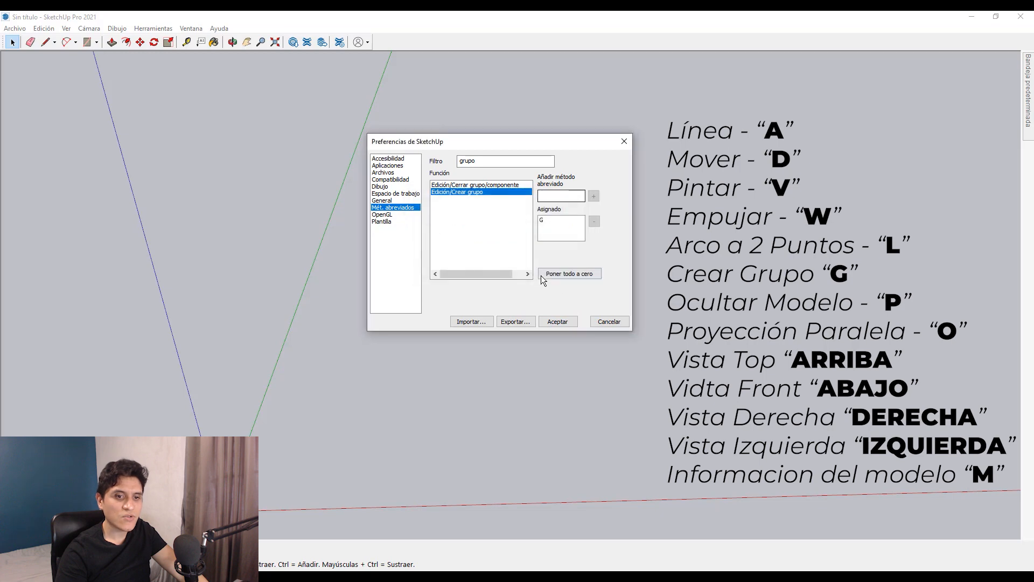
click(558, 321)
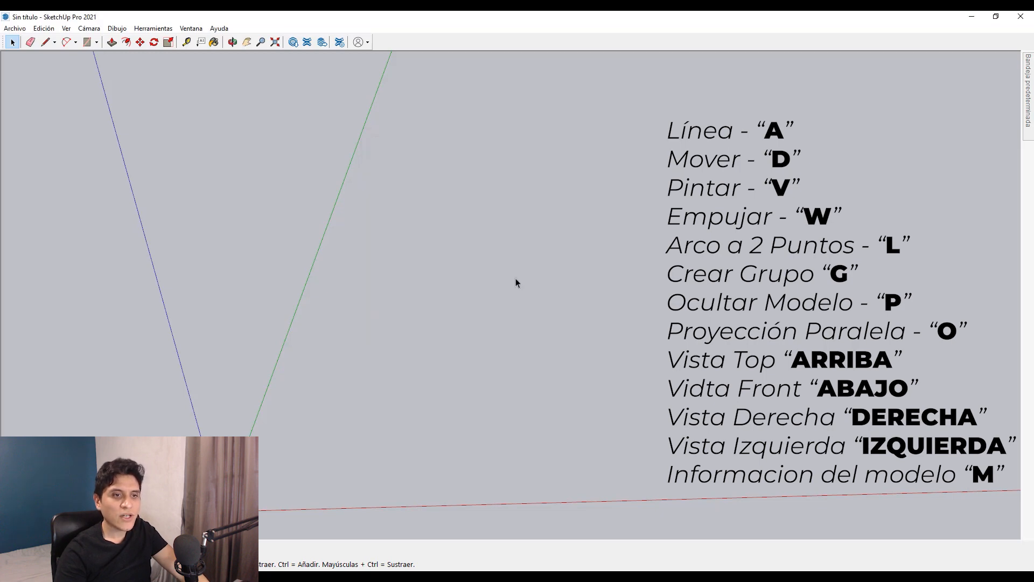
click(67, 29)
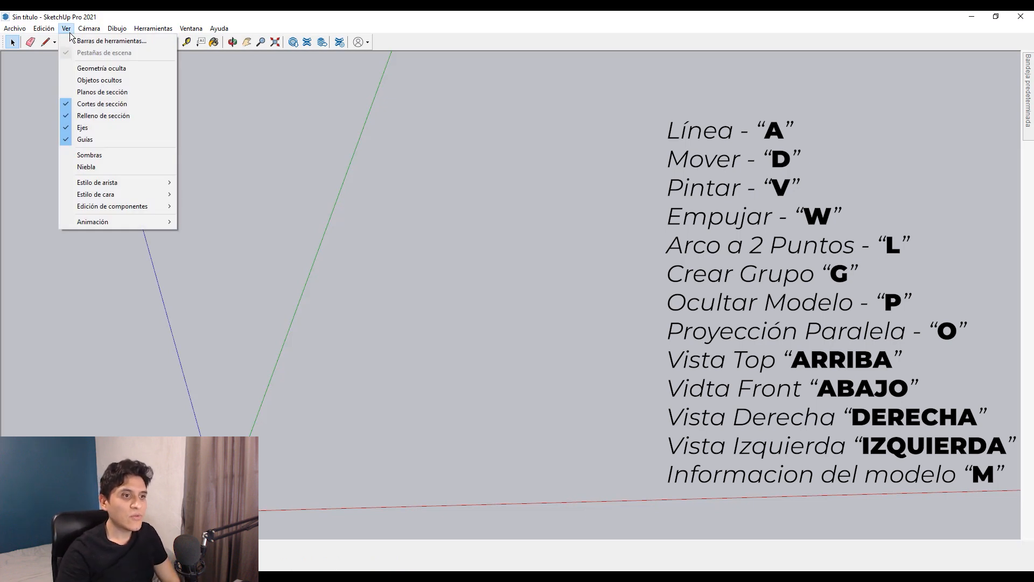
mouse_move(104, 206)
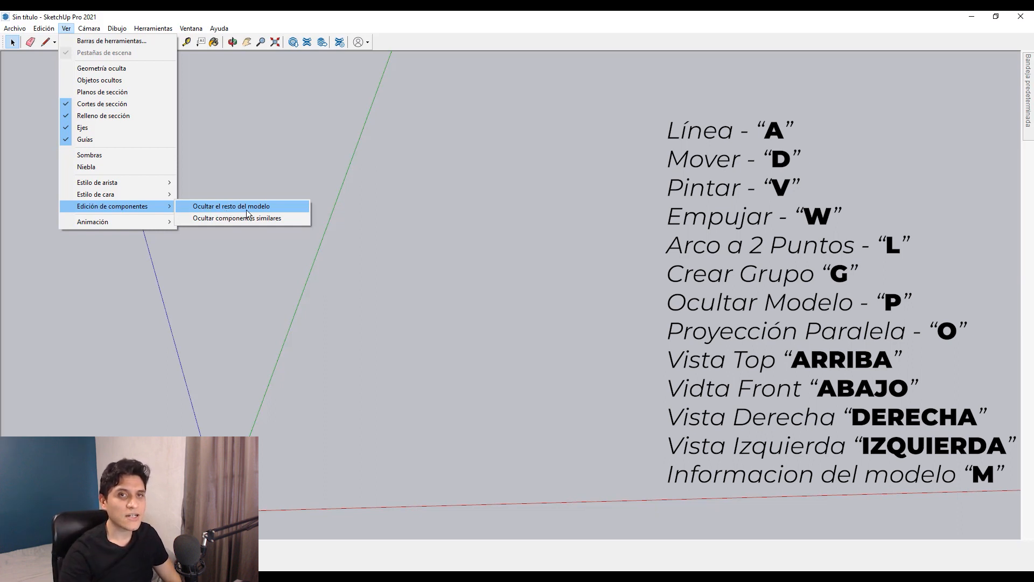
click(178, 15)
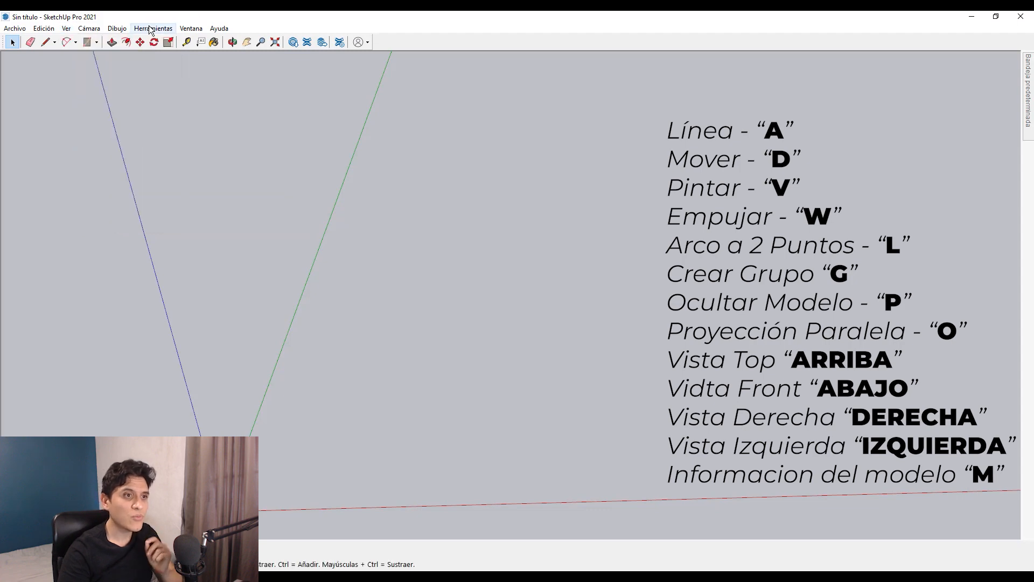
Reopen the keyboard shortcut preferences and filter the functions by "ocultar"
click(191, 28)
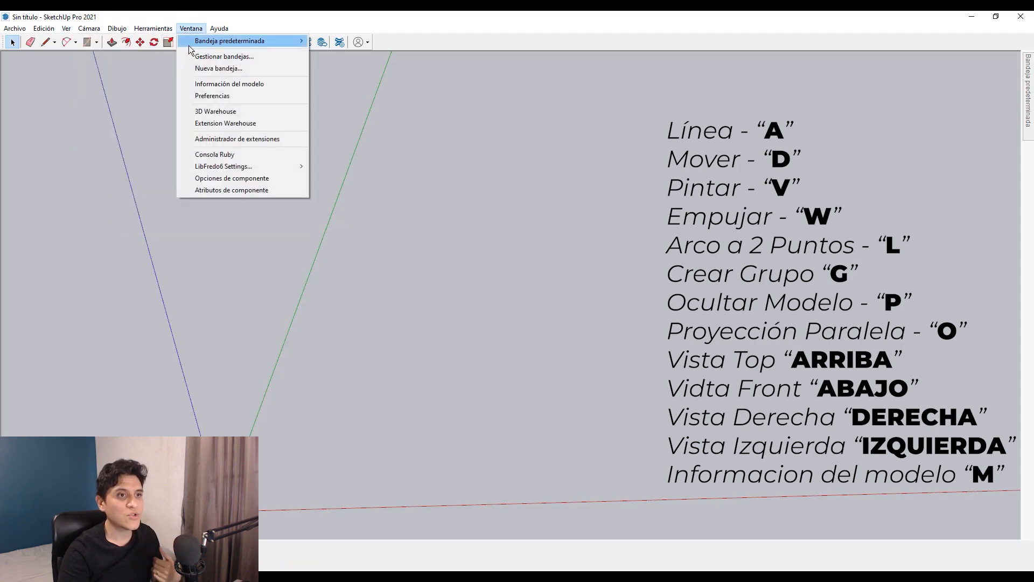
click(212, 97)
click(464, 160)
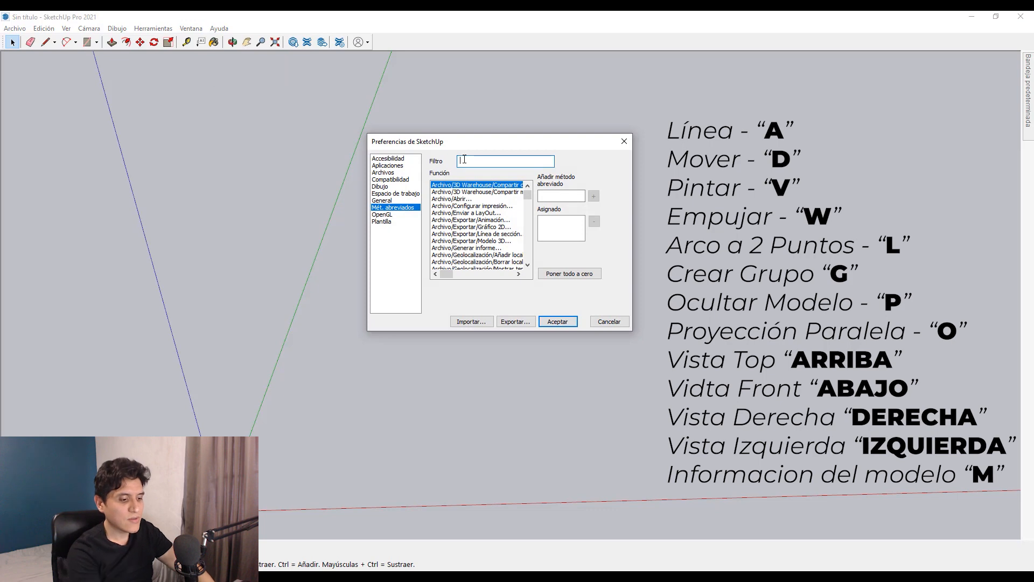
text(oculys)
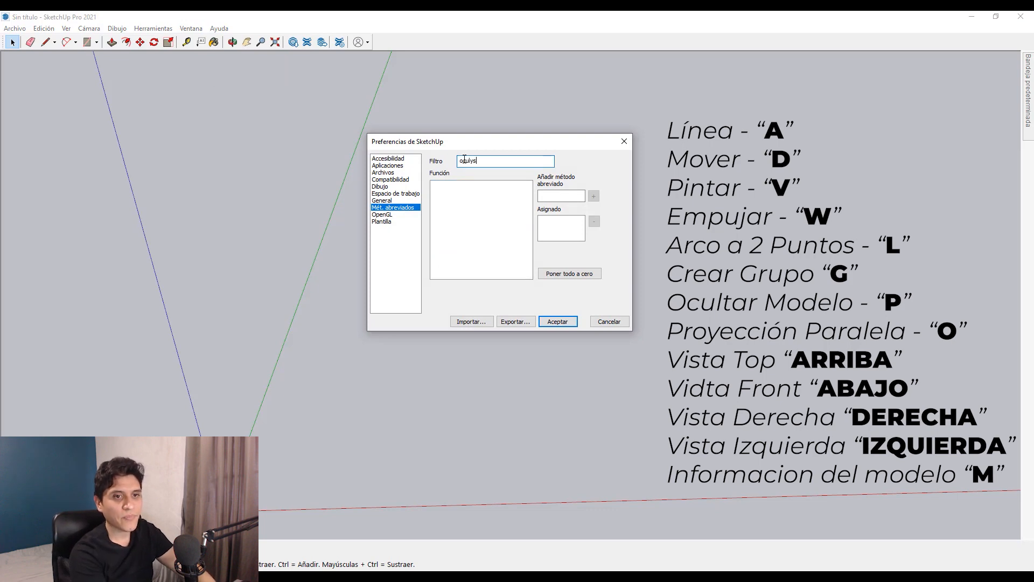
key(BackSpace)
key(BackSpace)
text(l)
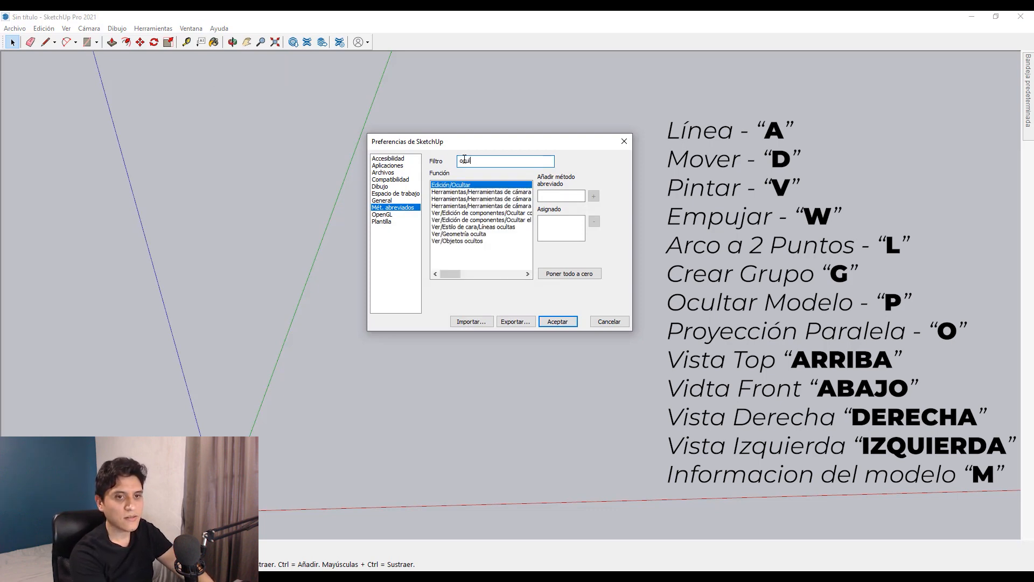
text(tar)
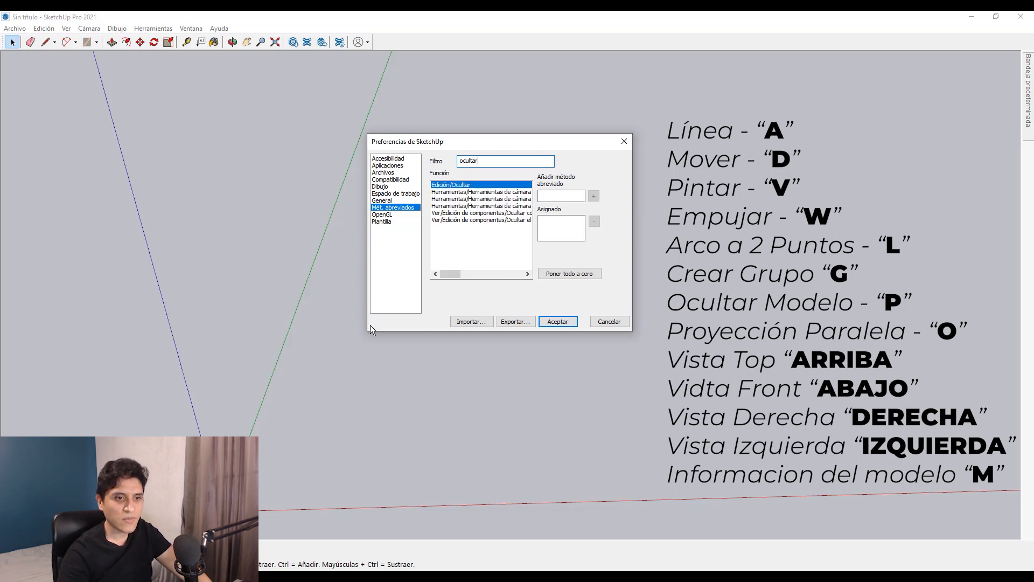
Assign the shortcut P to the component editing function Ocultar el resto del modelo
mouse_move(450, 276)
mouse_down()
mouse_move(485, 274)
mouse_move(460, 273)
mouse_up()
click(467, 220)
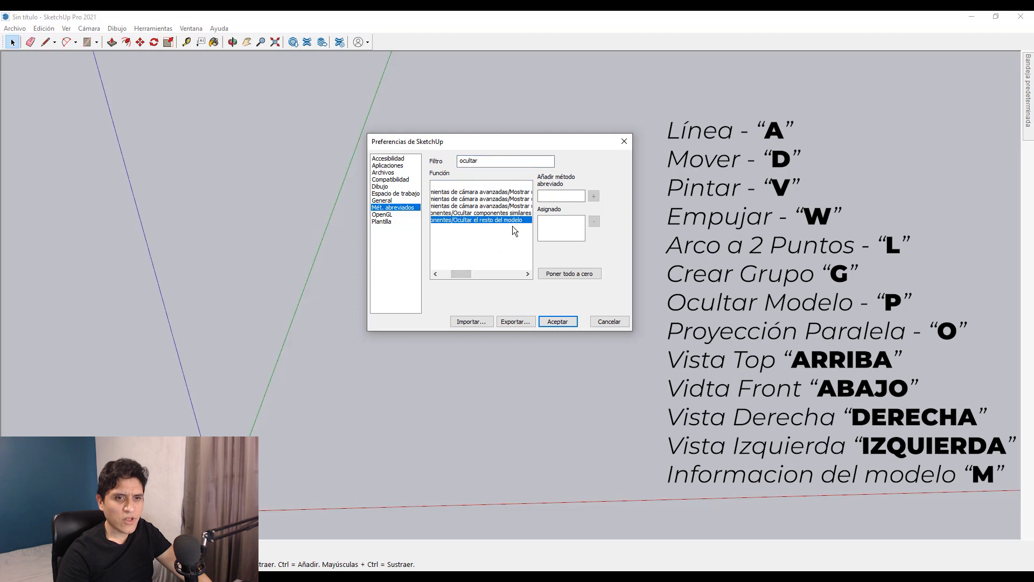
click(551, 196)
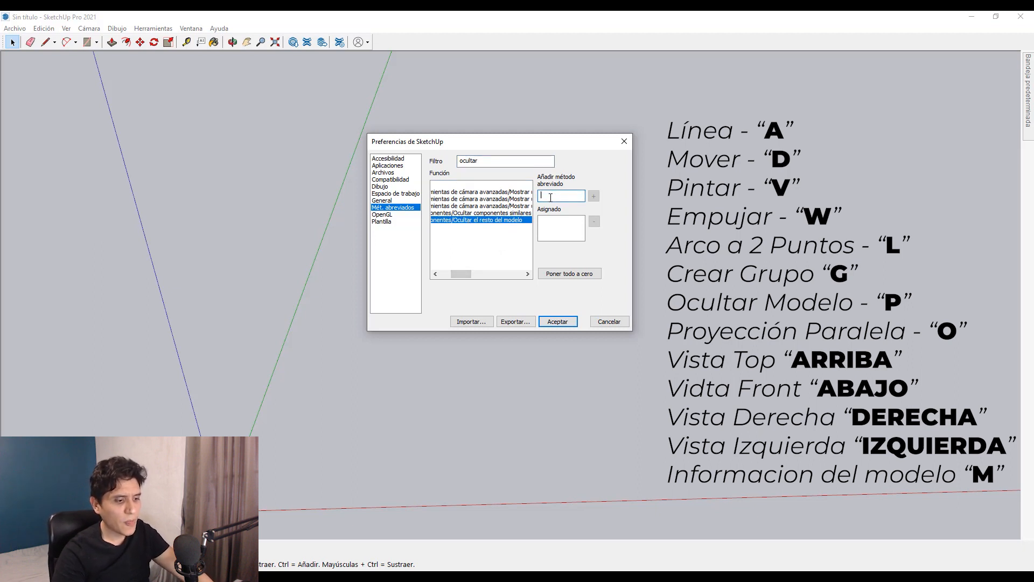
click(593, 196)
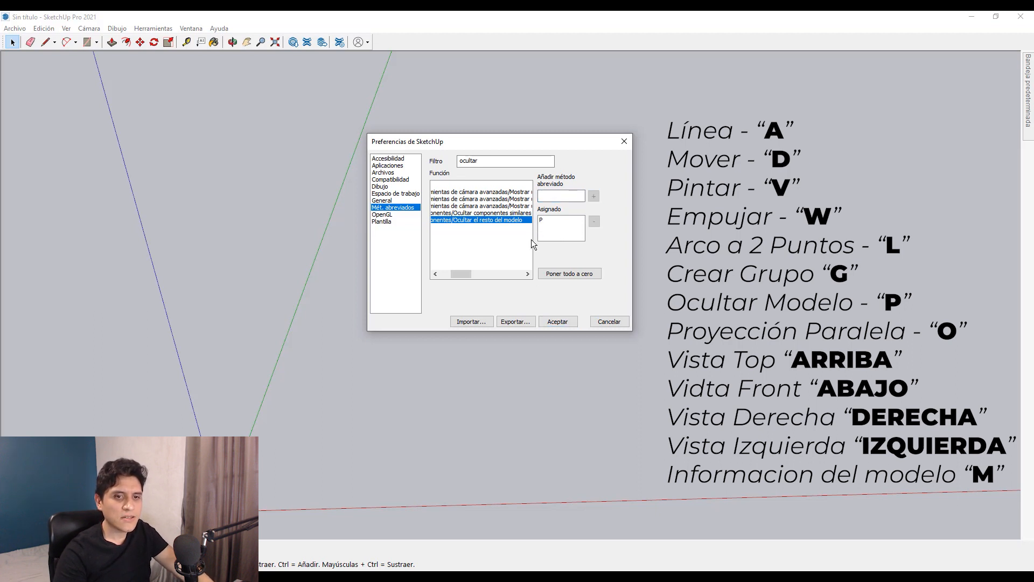
Filter the functions by "arrib" and assign the up arrow as the shortcut for Cámara/Vistas estándar/Arriba, accepting the reassignment
drag(548, 160, 327, 150)
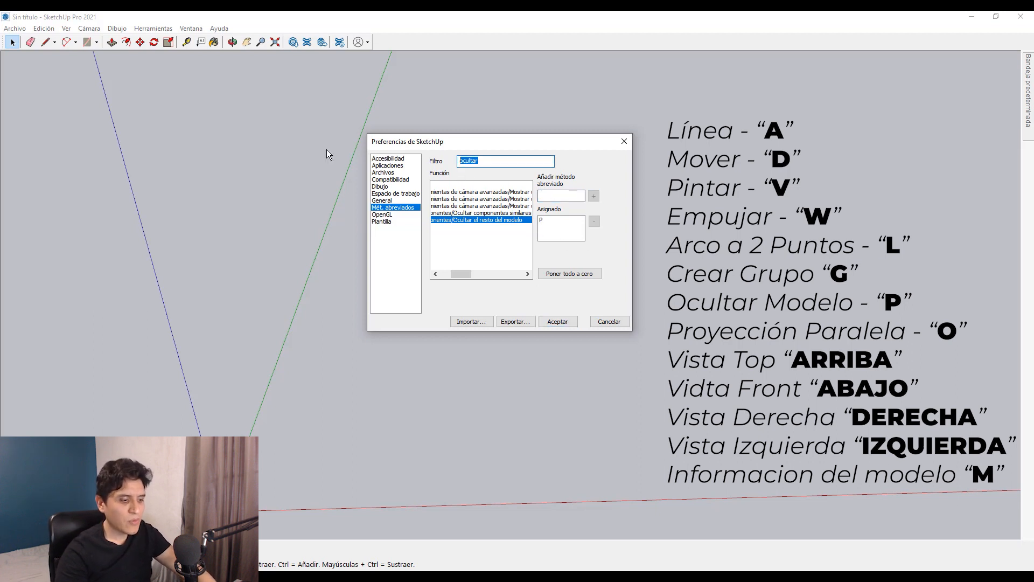
text(cama)
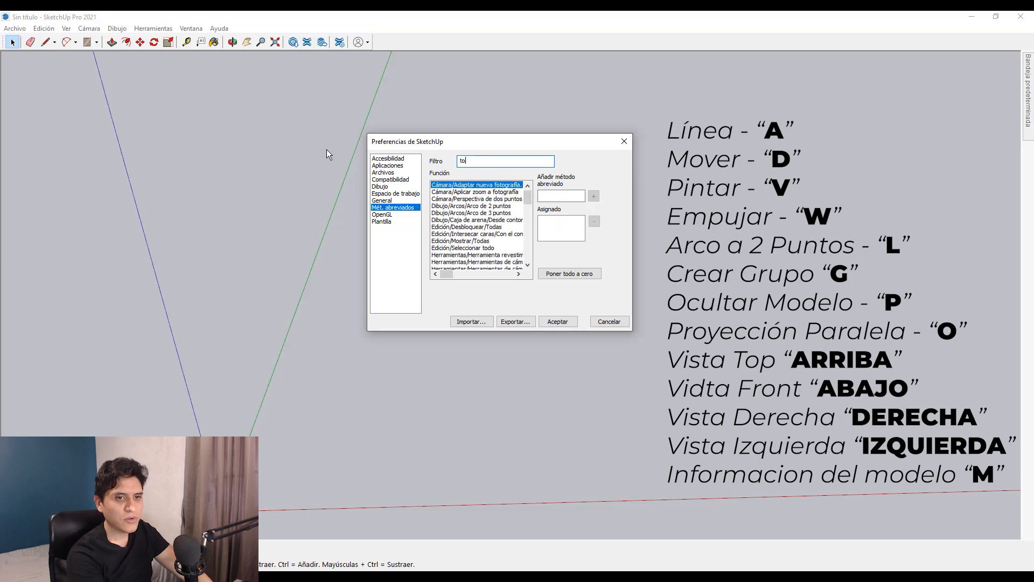
key(BackSpace)
key(BackSpace)
key(BackSpace)
key(BackSpace)
text(arrib)
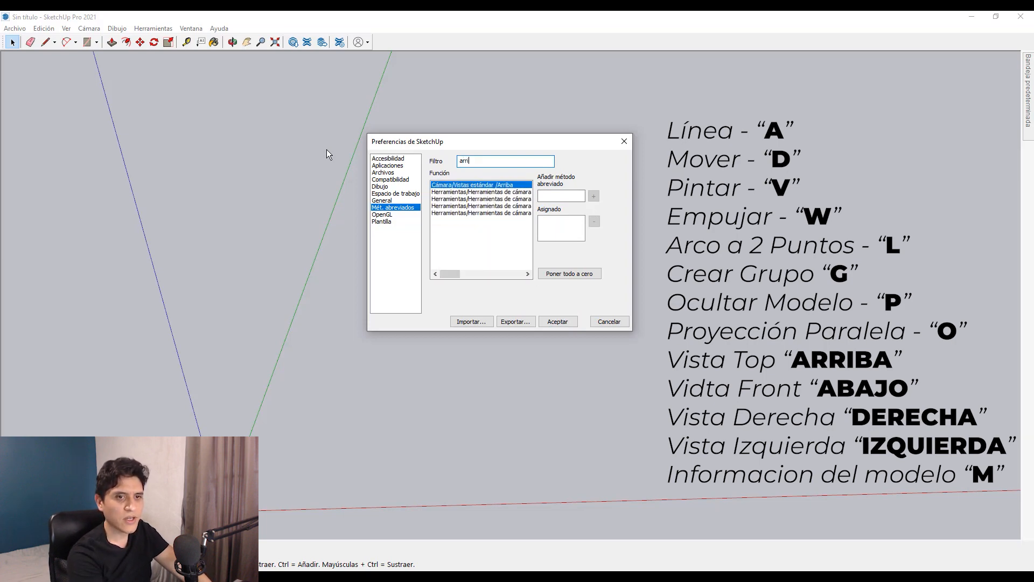
click(553, 194)
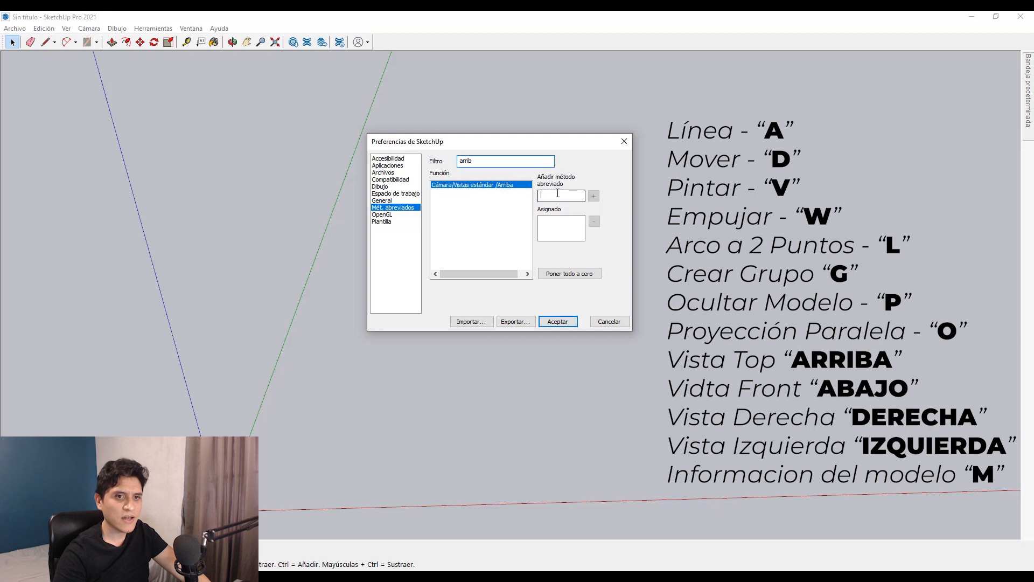
key(Up)
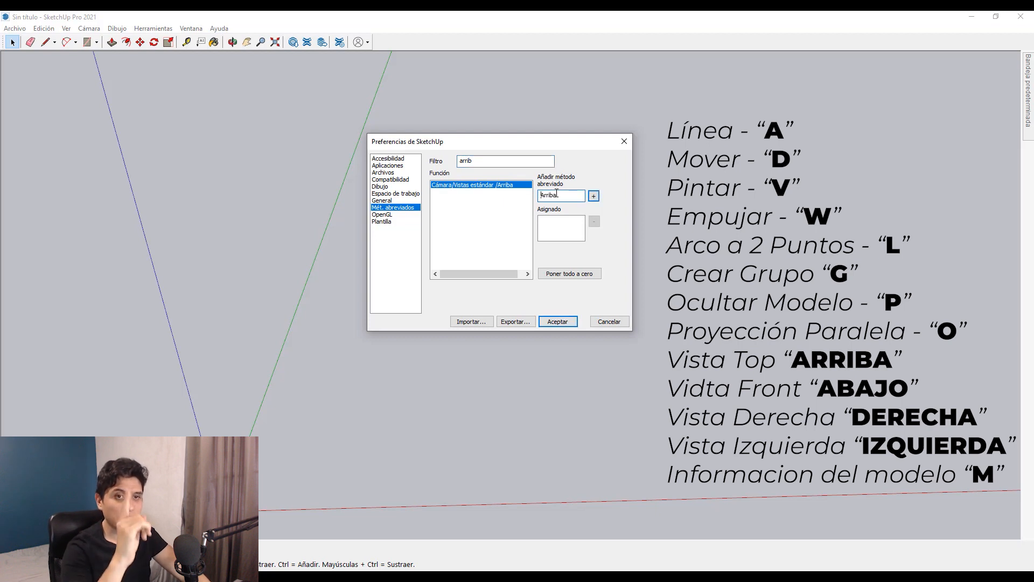
click(594, 196)
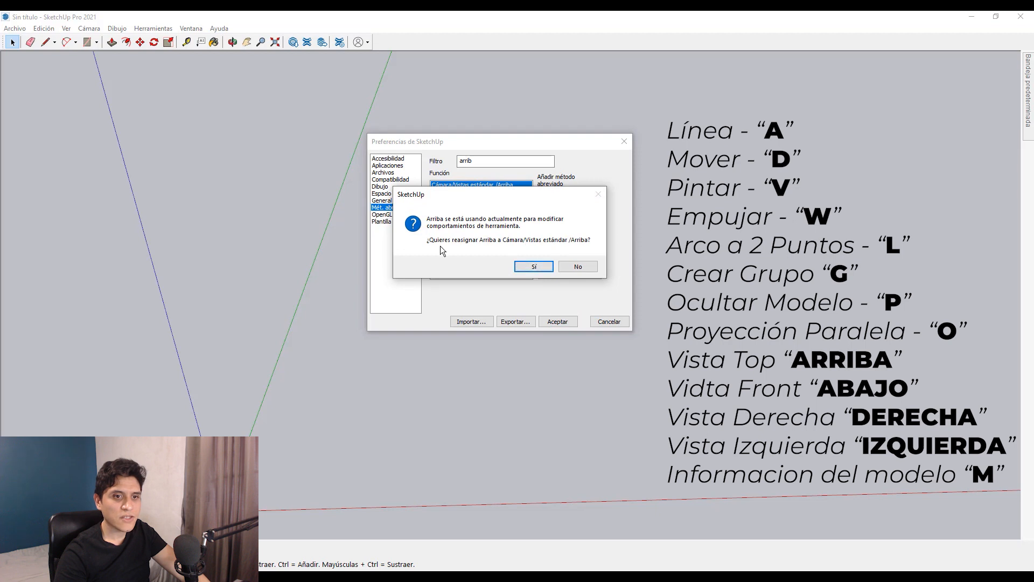
click(533, 267)
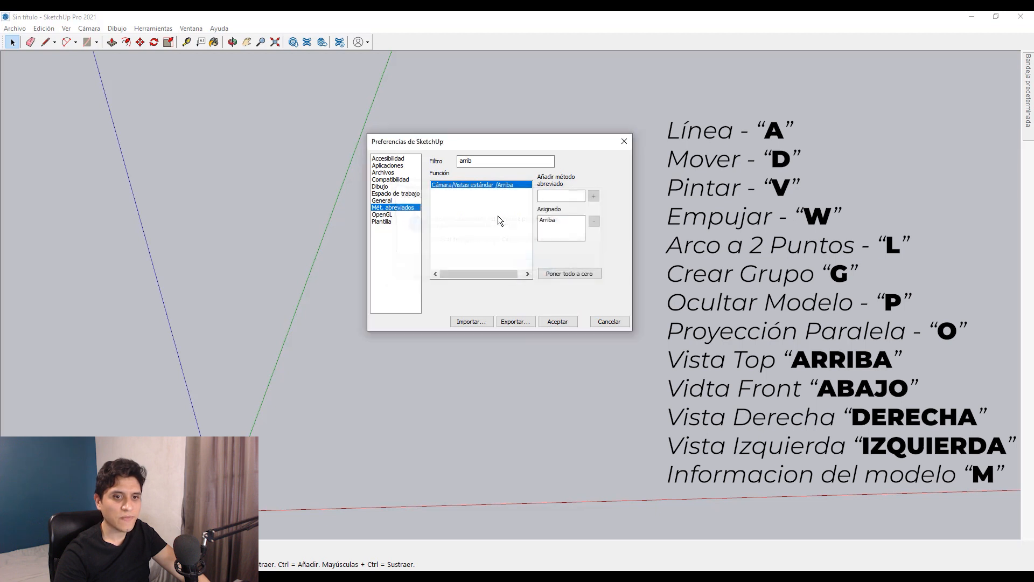
Filter the functions by "fron" and assign the down arrow as the shortcut for Cámara/Vistas estándar/Frontal, accepting the reassignment
double_click(462, 161)
key(BackSpace)
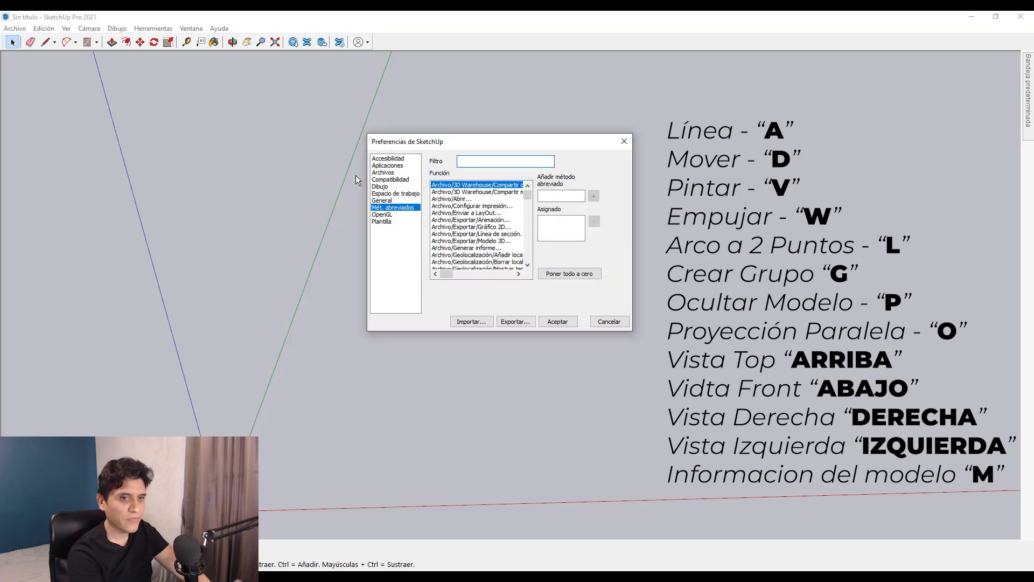
text(fron)
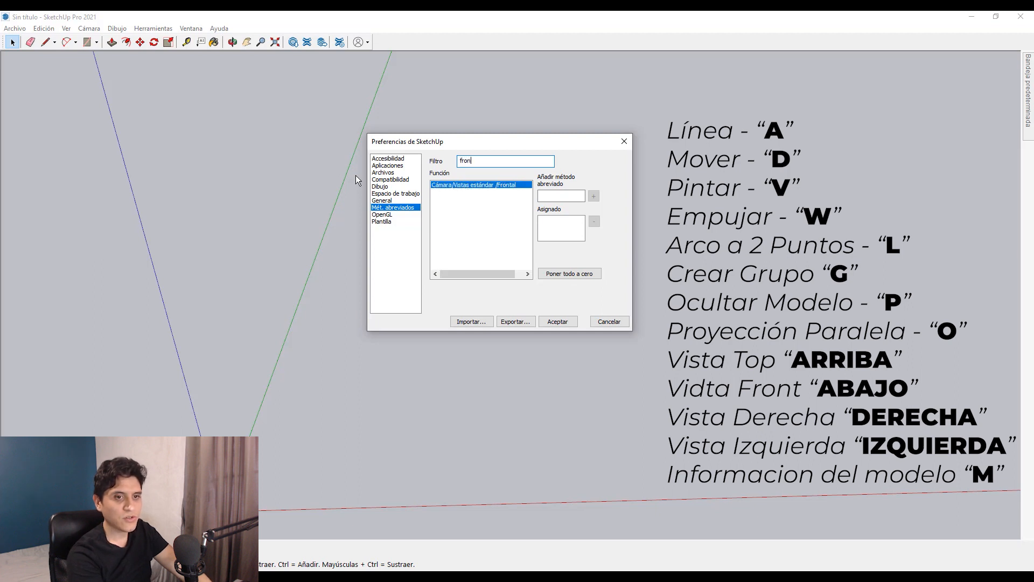
click(565, 196)
key(Down)
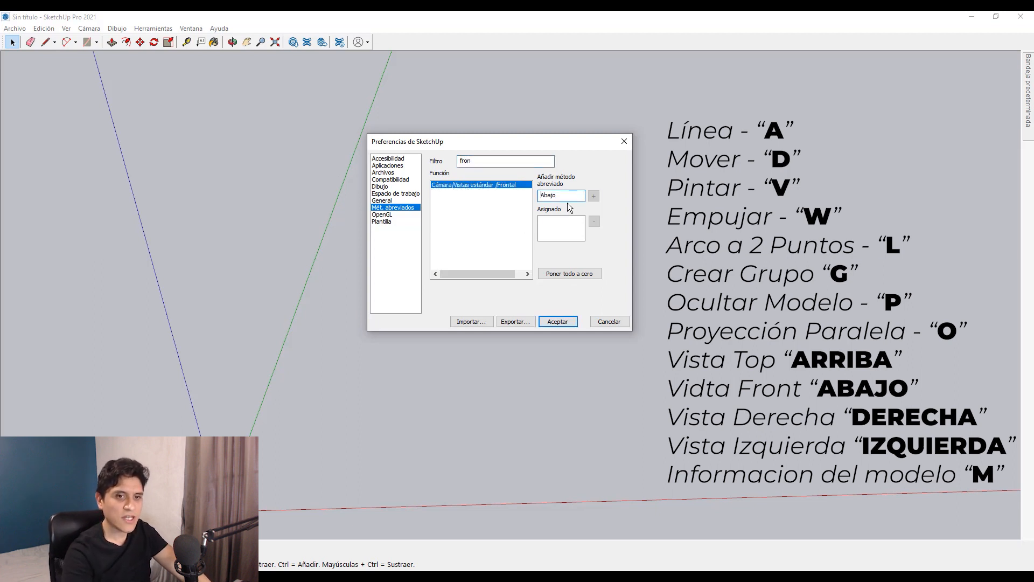
click(594, 196)
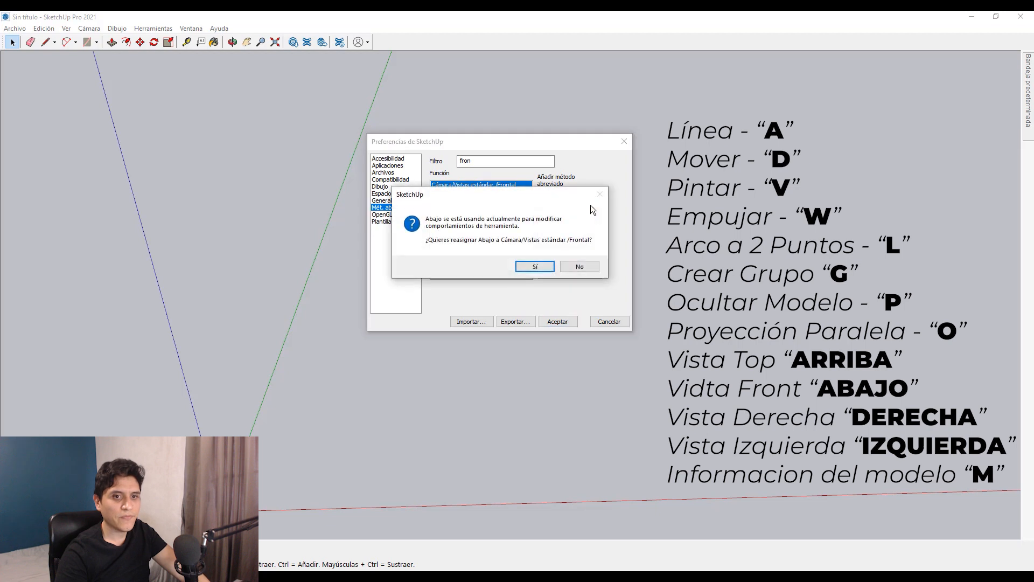
click(539, 265)
Filter the functions by "dere" and assign the right arrow as the shortcut for Cámara/Vistas estándar/Derecha, accepting the reassignment
double_click(472, 160)
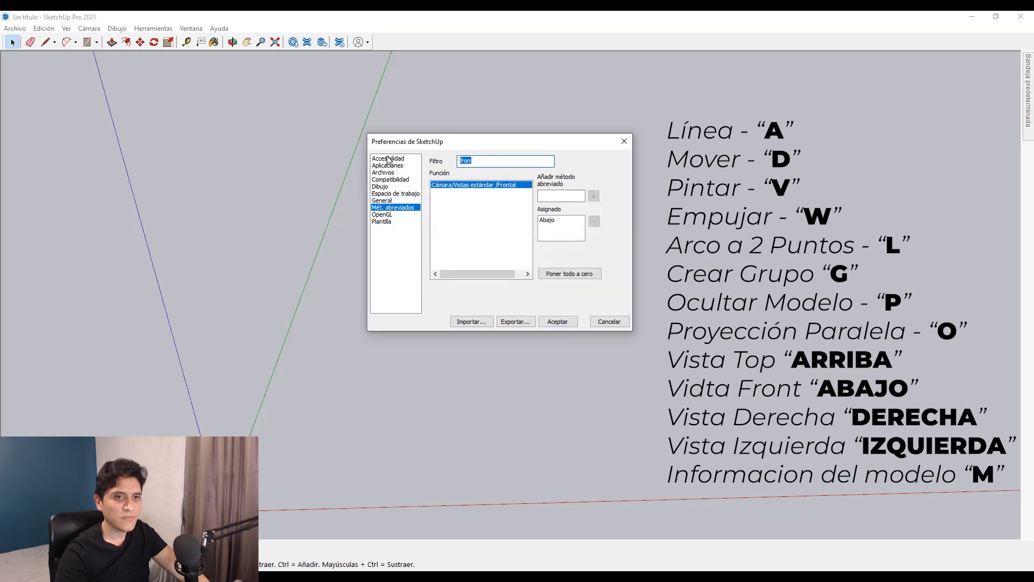
key(BackSpace)
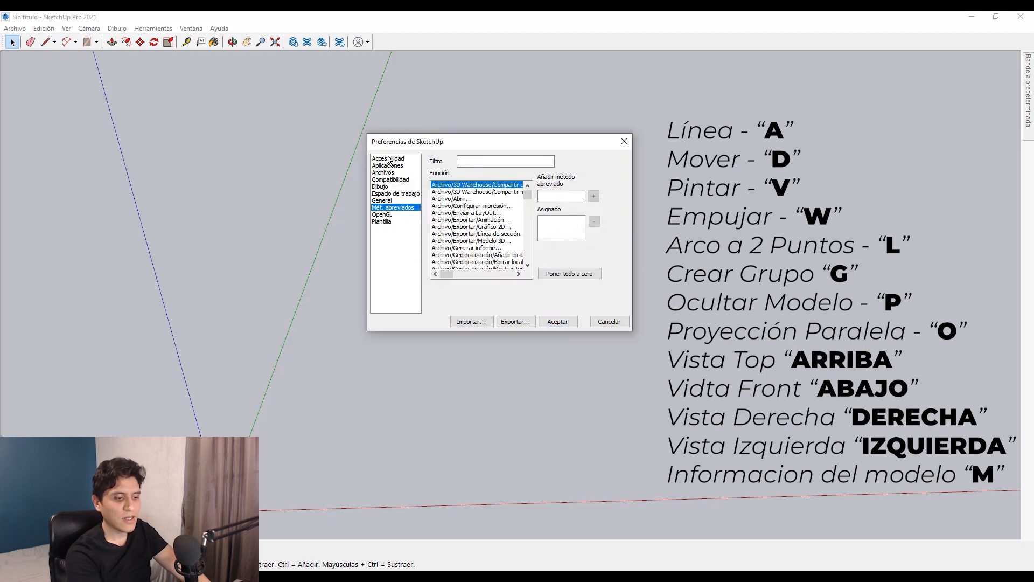
text(le)
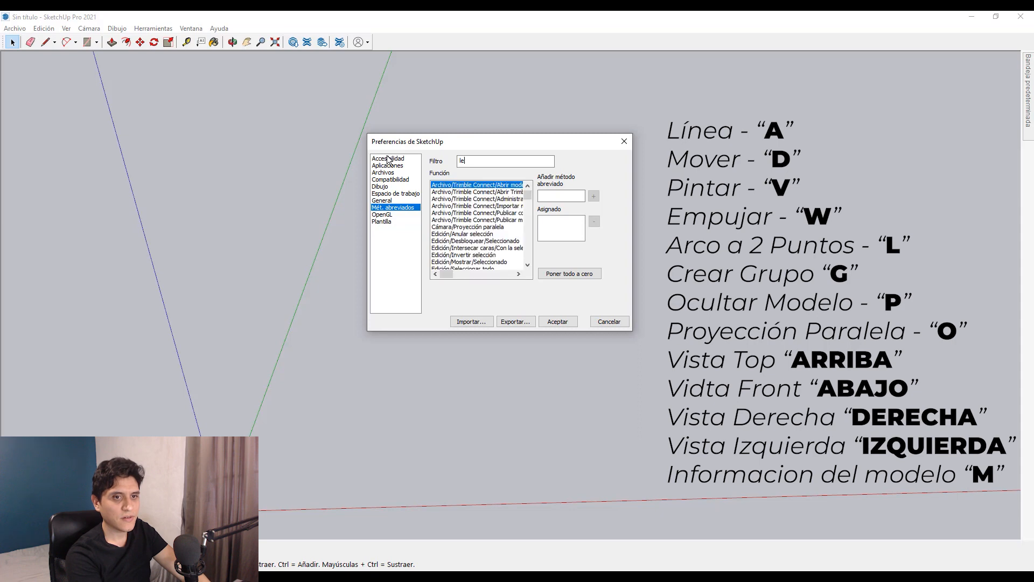
key(BackSpace)
key(BackSpace)
text(dere)
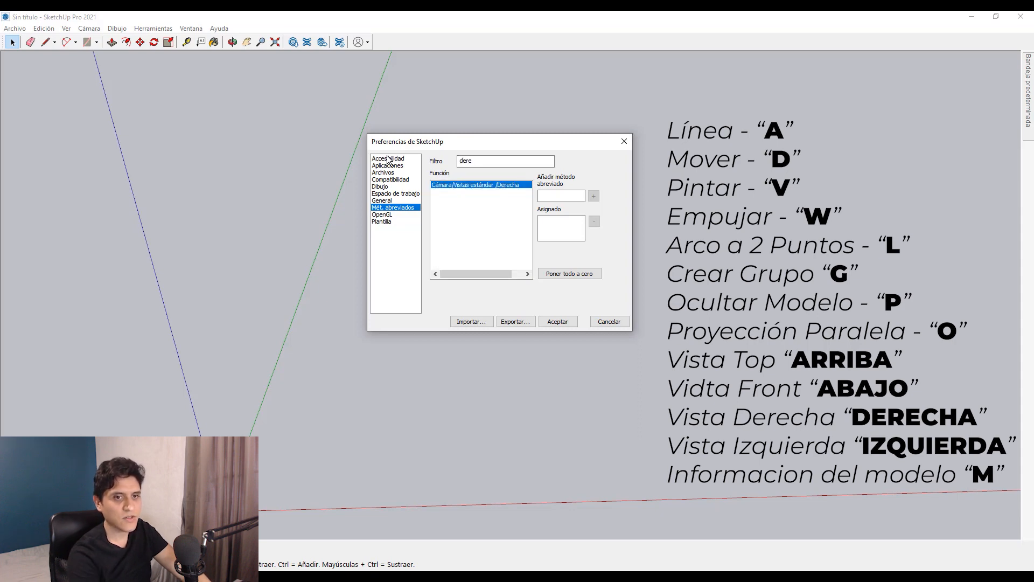
click(551, 195)
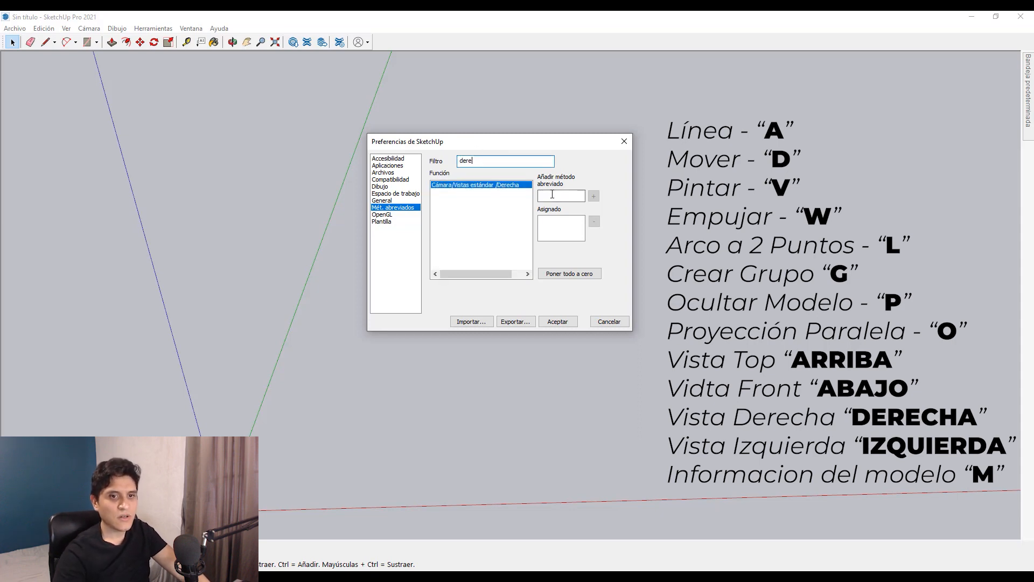
key(Right)
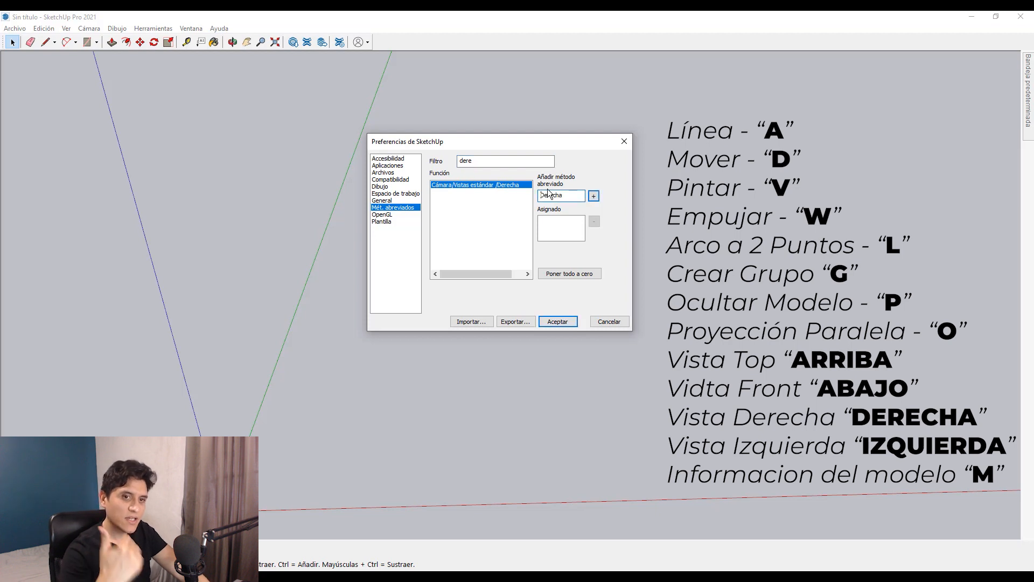
click(594, 196)
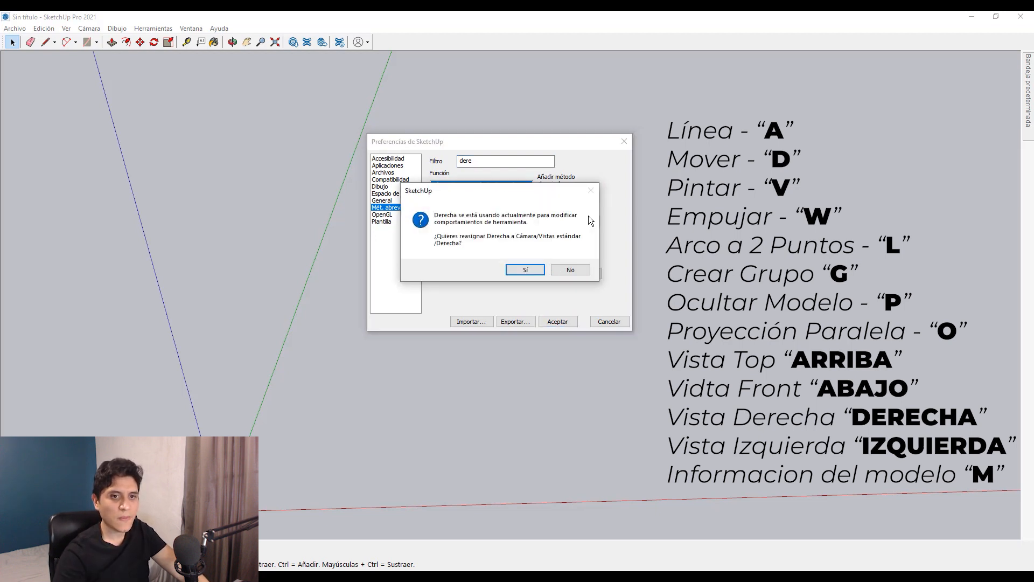
click(527, 266)
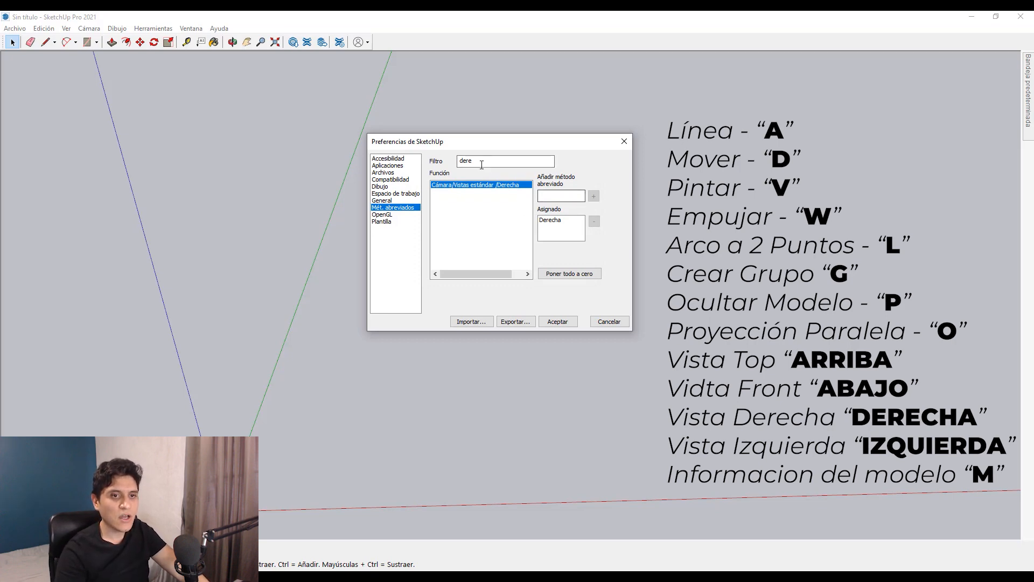
Assign the left arrow to Cámara/Vistas estándar/Izquierda, found with the filter "izq", and accept the preferences
drag(480, 163, 382, 154)
key(BackSpace)
text(izq)
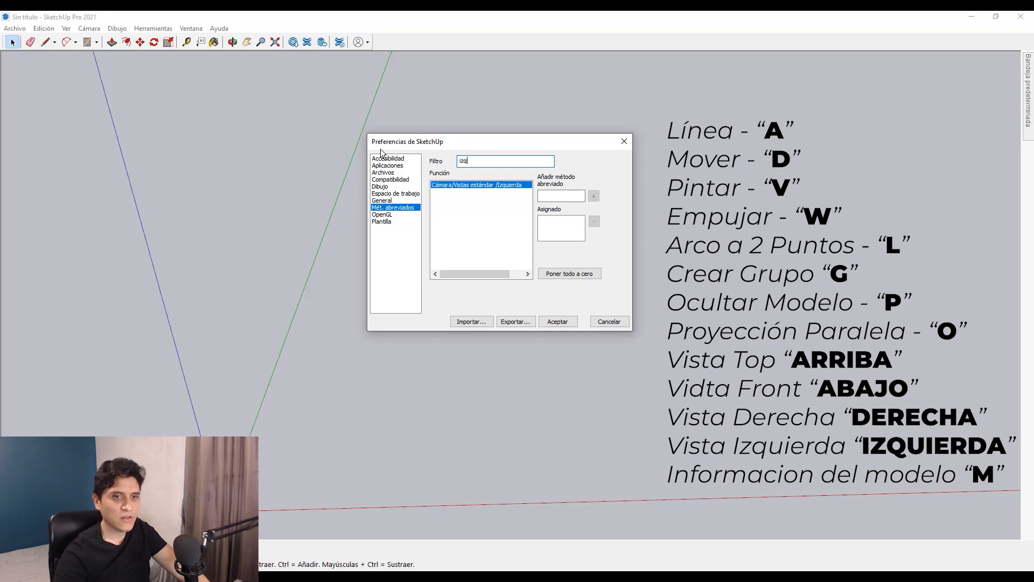
click(562, 195)
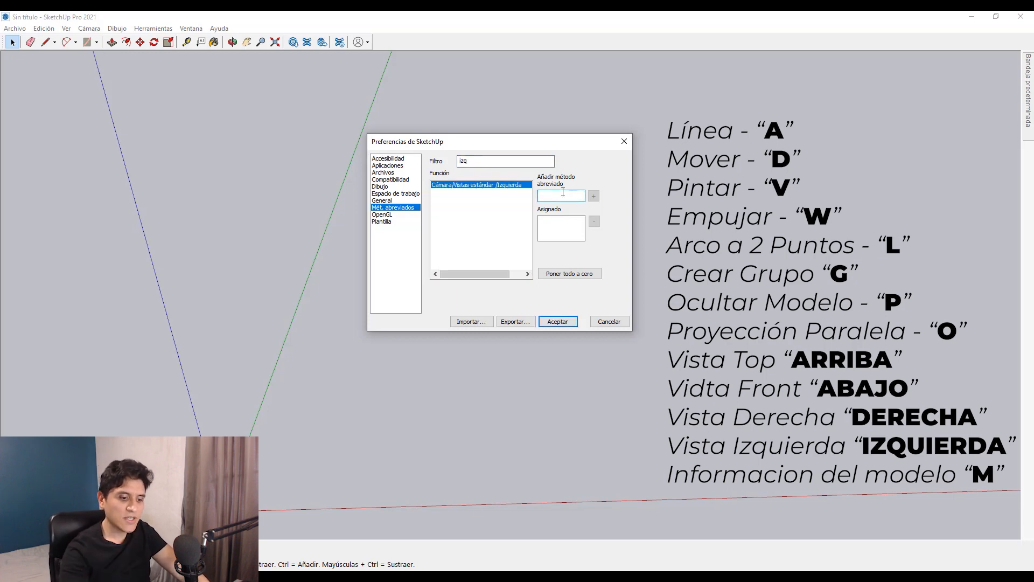
key(Left)
click(594, 196)
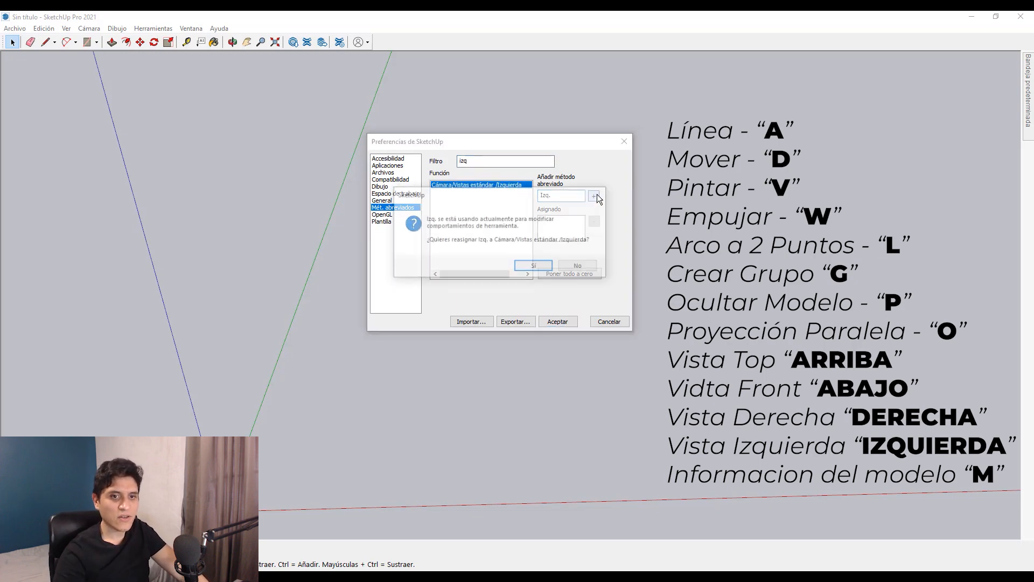
click(545, 266)
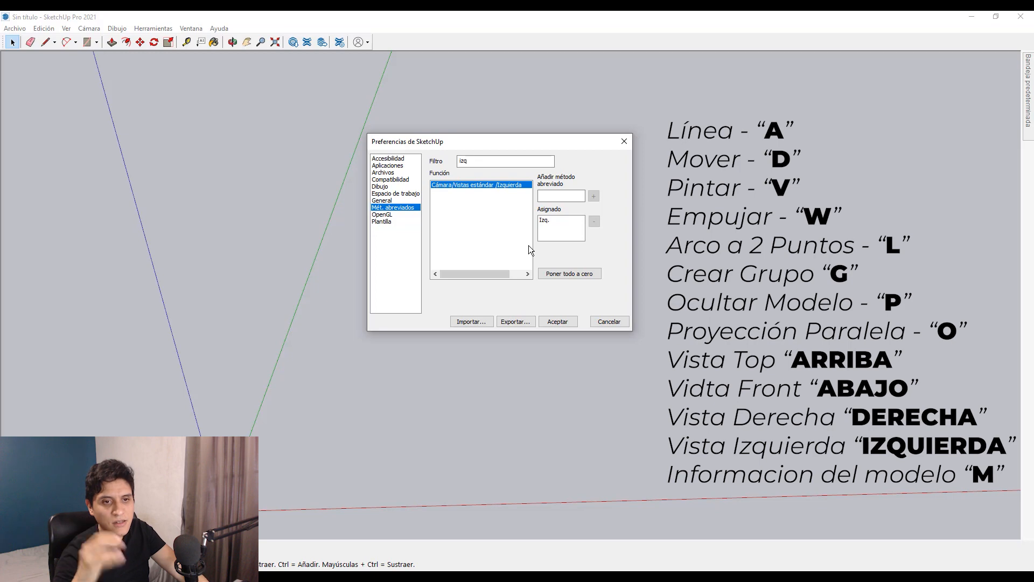
click(559, 322)
Reopen the keyboard shortcut preferences and filter the functions by "proyec"
click(117, 28)
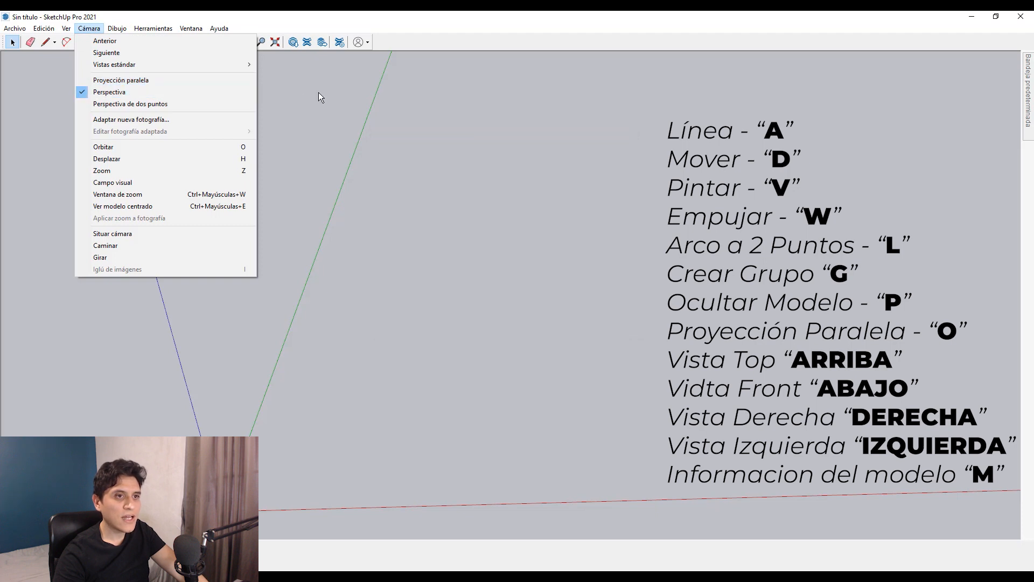
click(279, 97)
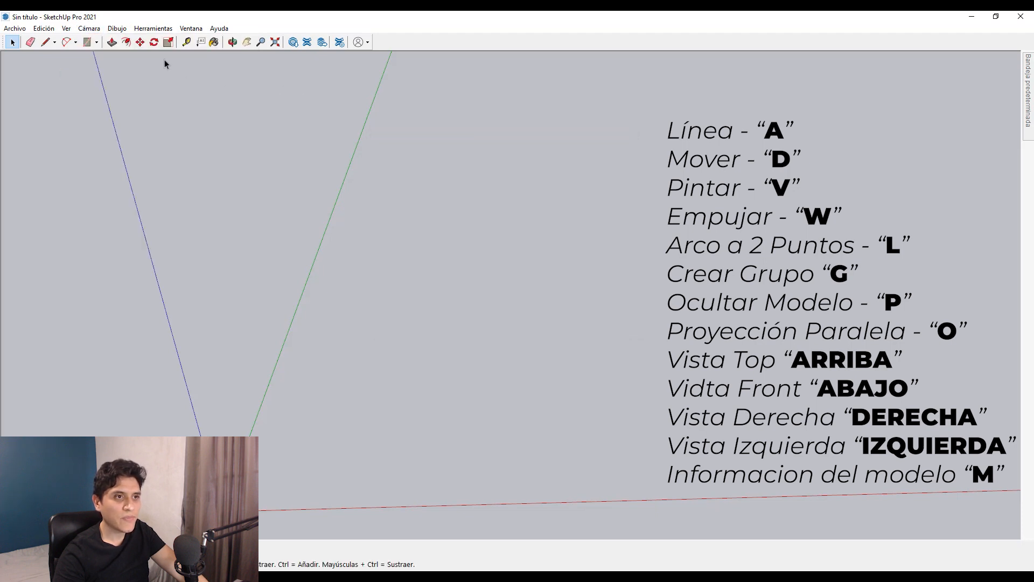
click(153, 28)
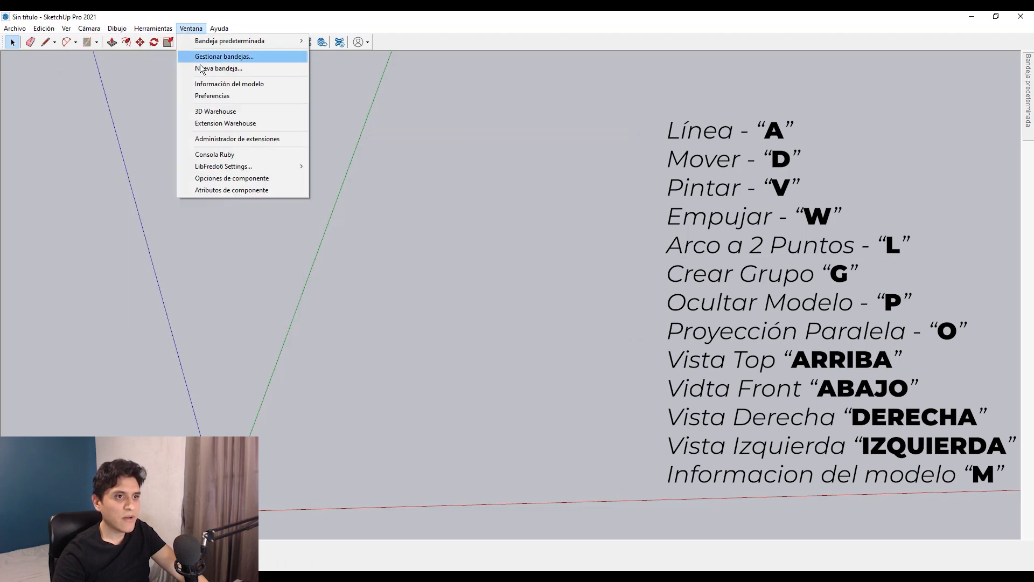
click(208, 96)
click(503, 162)
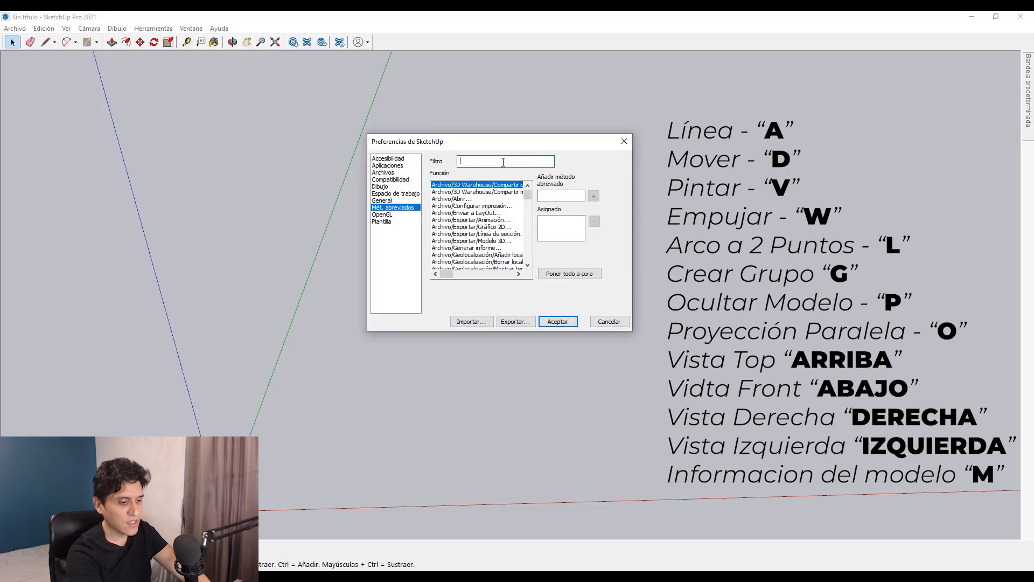
text(proyec)
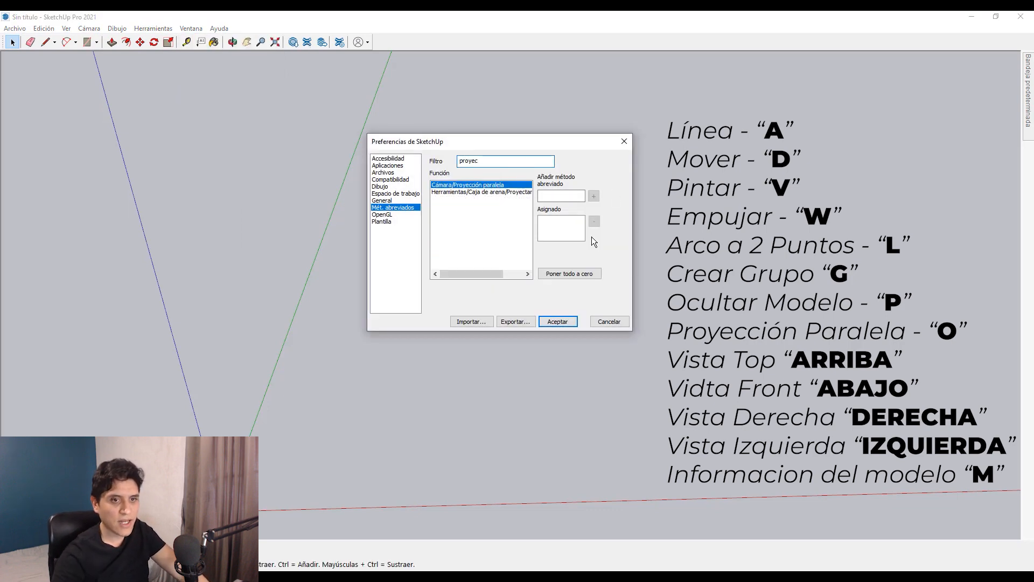
Assign the shortcut O to Cámara/Proyección paralela, accepting the reassignment, and accept the preferences
click(563, 196)
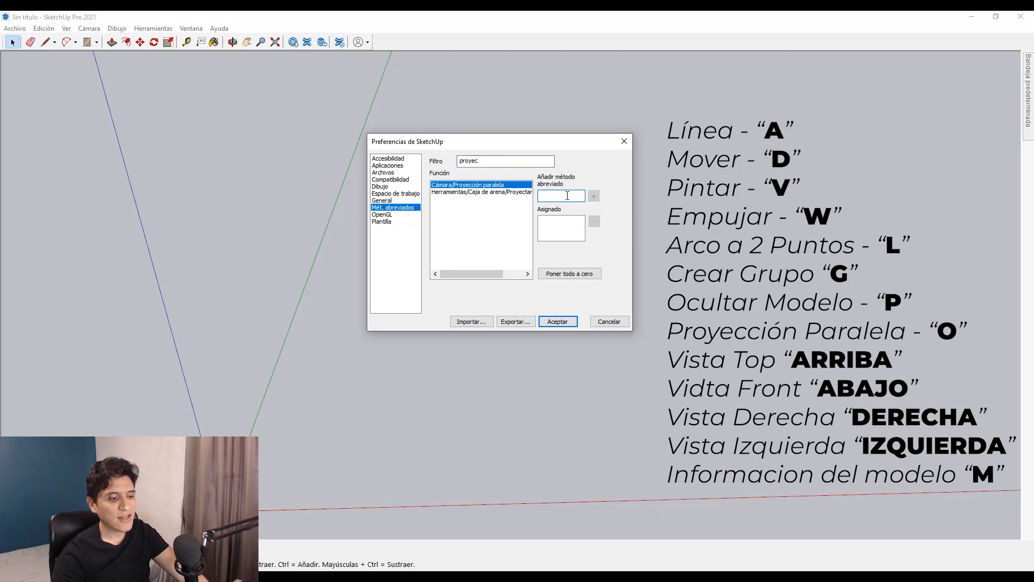
key(o)
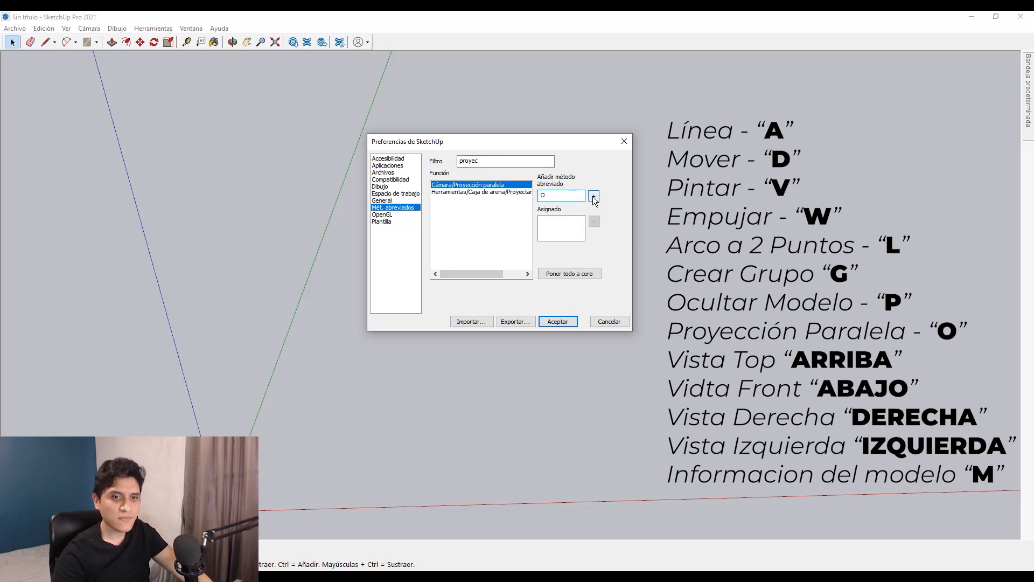
click(594, 196)
click(570, 262)
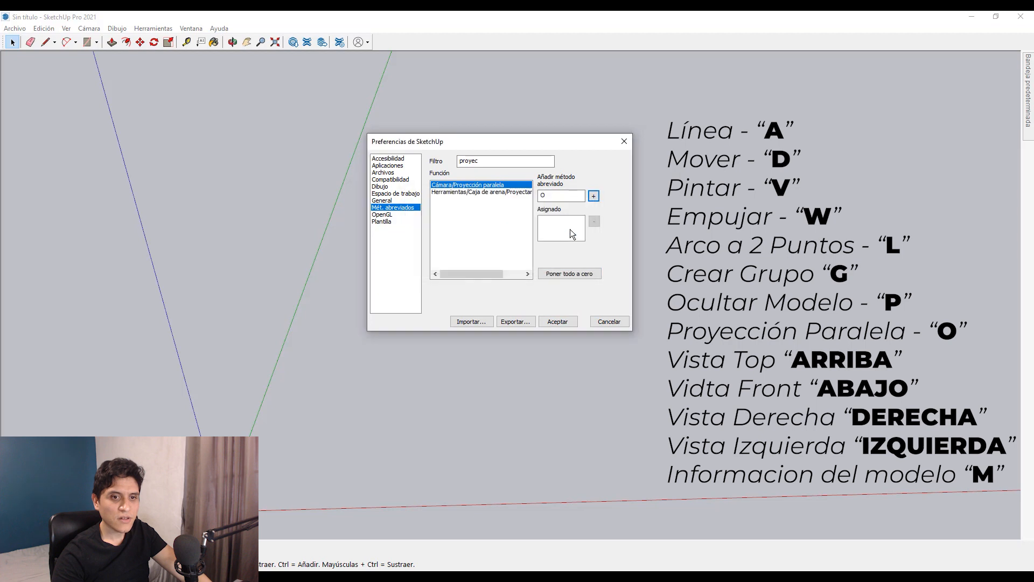
click(593, 195)
click(550, 266)
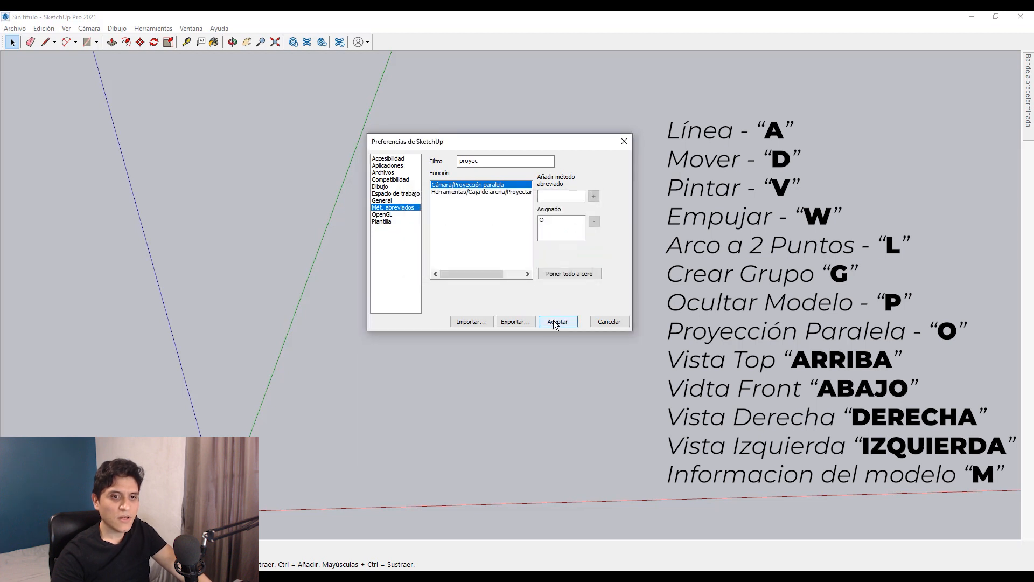
click(557, 322)
Draw two connected line segments beside the scale figure, one along the red axis and a shorter one from its end
scroll(412, 318, down, 5)
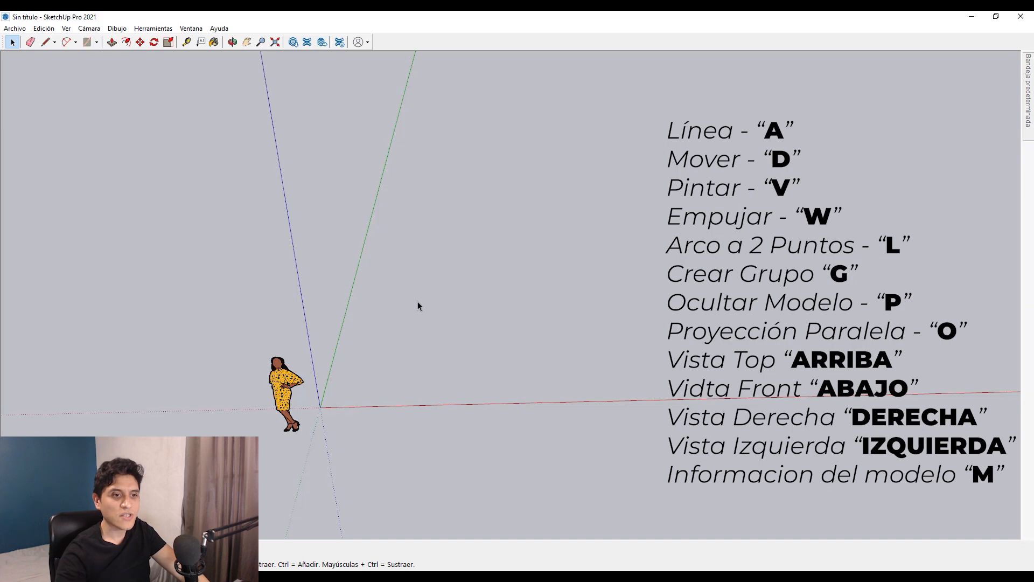
middle_drag(418, 306, 316, 338)
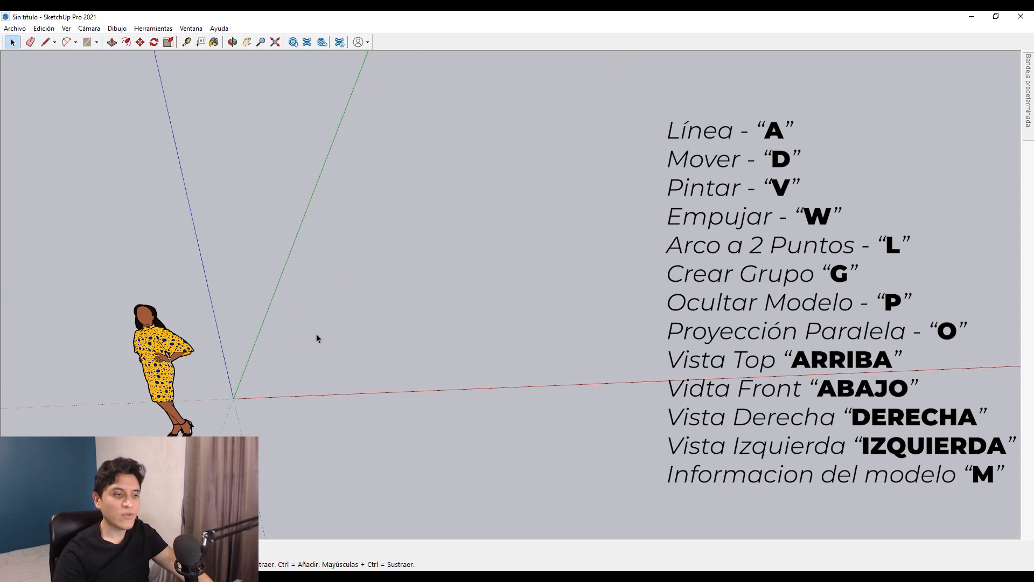
key(a)
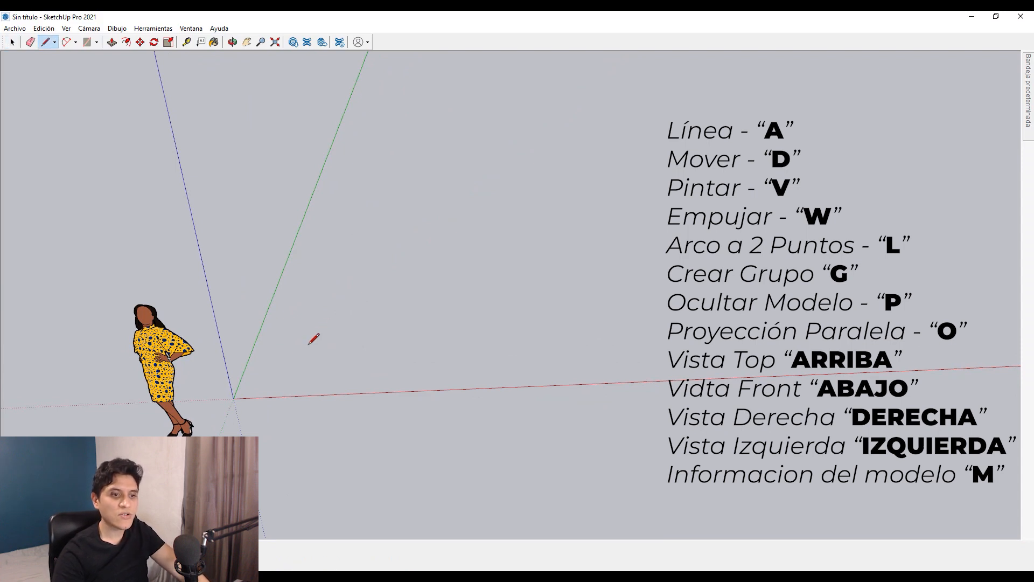
click(290, 361)
click(433, 355)
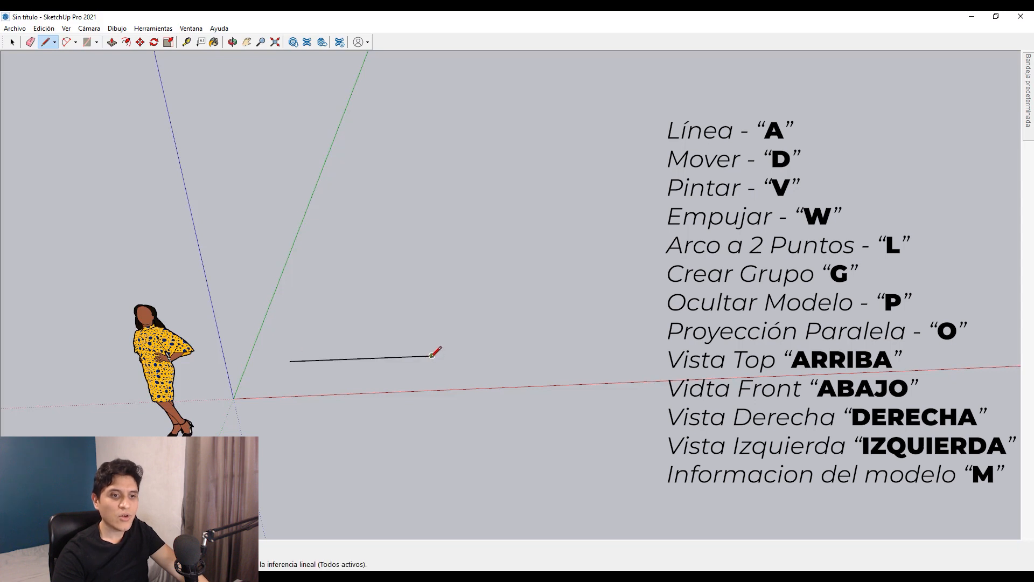
click(433, 308)
key(space)
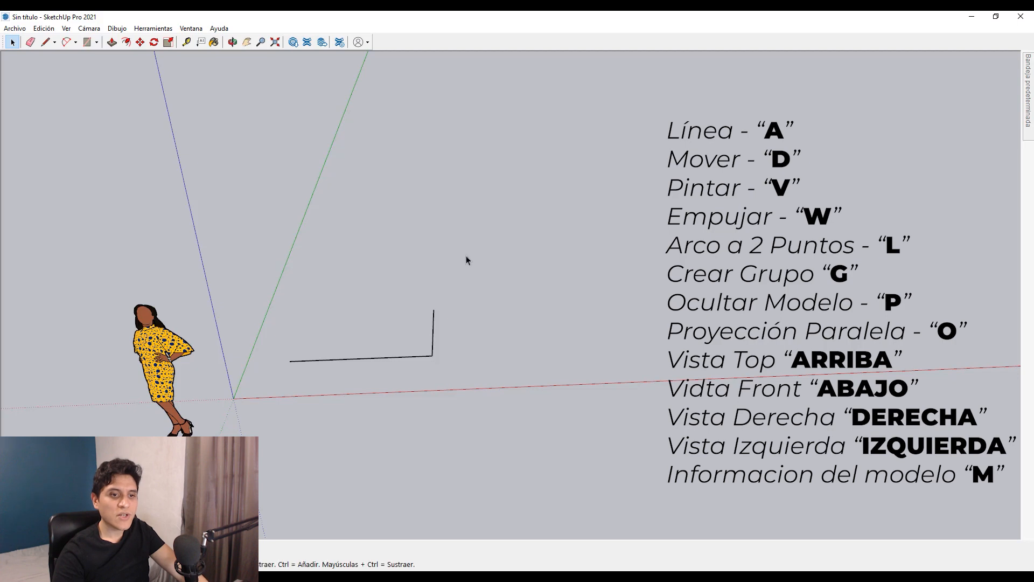
Erase the shorter of the two connected line segments
mouse_move(466, 260)
middle_down()
mouse_move(425, 268)
mouse_move(418, 245)
mouse_move(455, 315)
mouse_move(428, 316)
middle_up()
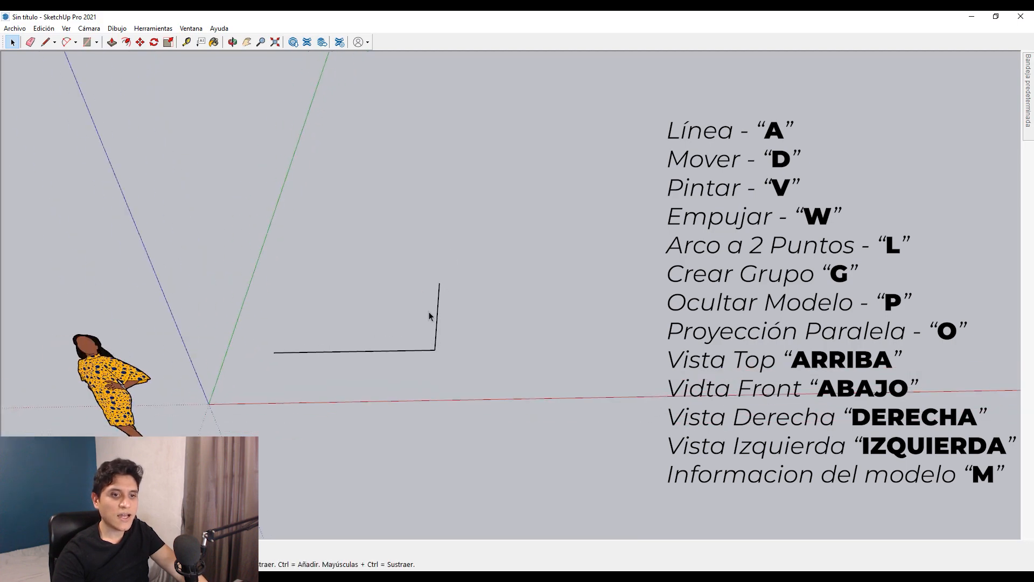
key(e)
click(438, 295)
Draw a rectangle beyond the end of the line and push/pull it up into a box
key(r)
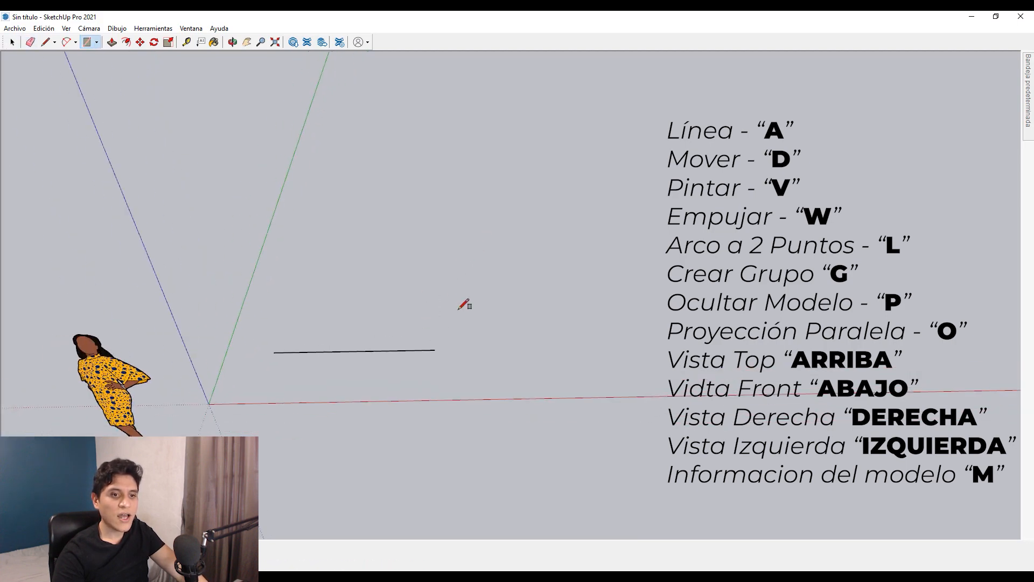
click(609, 320)
key(w)
click(569, 294)
click(564, 136)
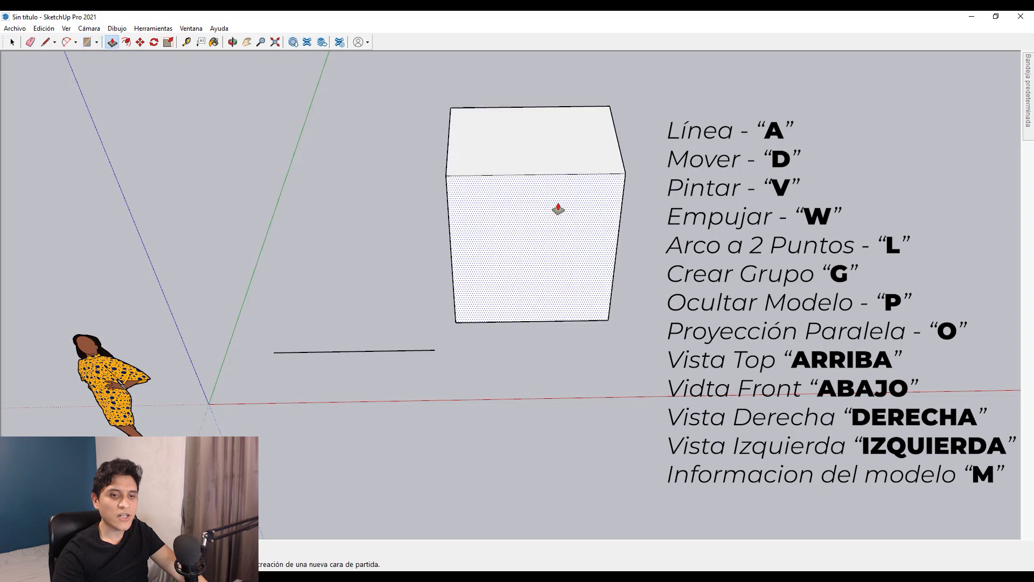
Divide the box's front face with a vertical line from the middle of its top edge to its bottom edge
key(a)
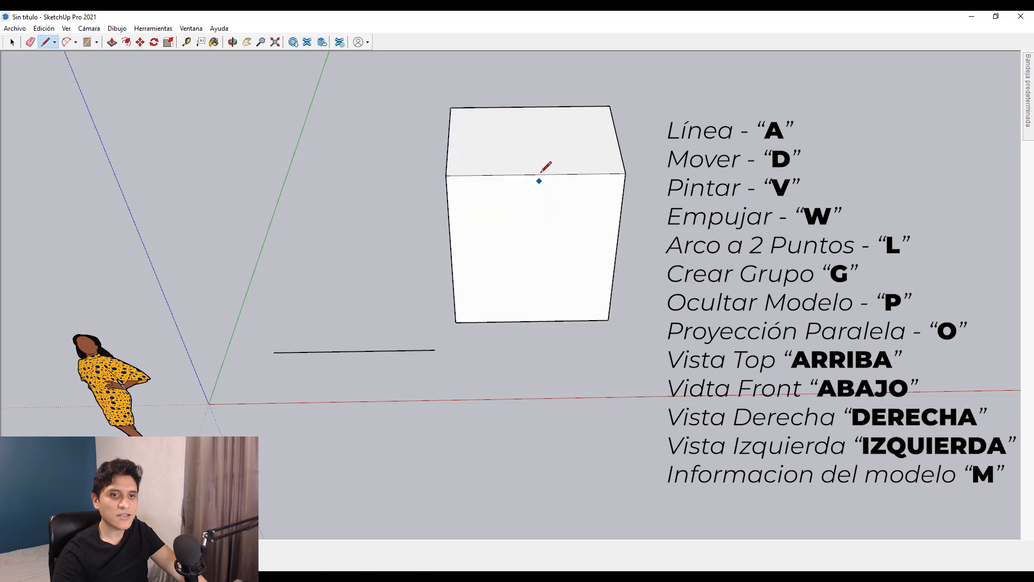
click(536, 174)
click(532, 321)
Select the whole divided box, try the Move tool on it and make it a group
key(space)
triple_click(570, 259)
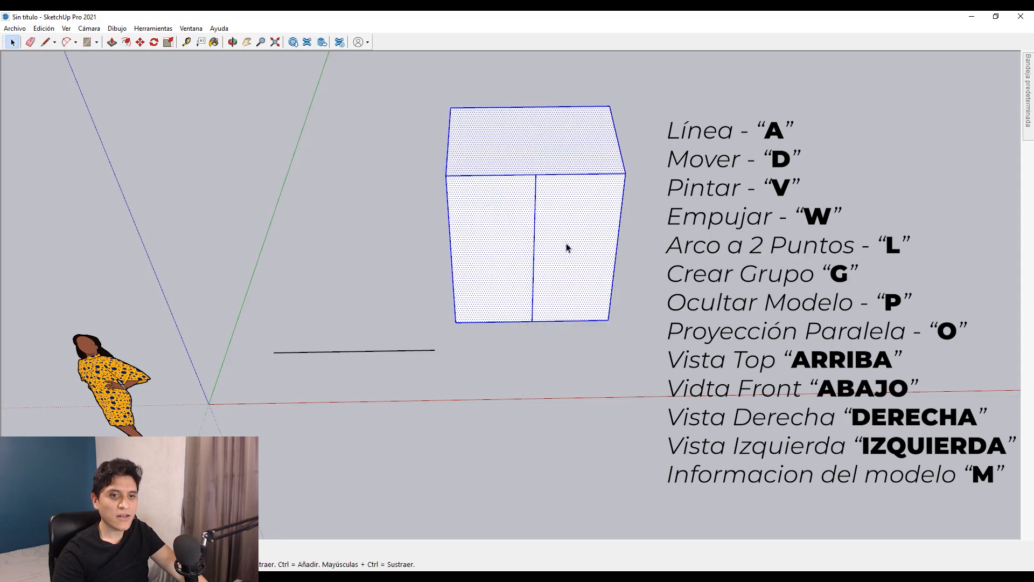
key(d)
click(601, 181)
key(space)
key(g)
mouse_move(539, 186)
middle_down()
mouse_move(503, 219)
mouse_move(550, 202)
mouse_move(596, 277)
mouse_move(540, 243)
middle_up()
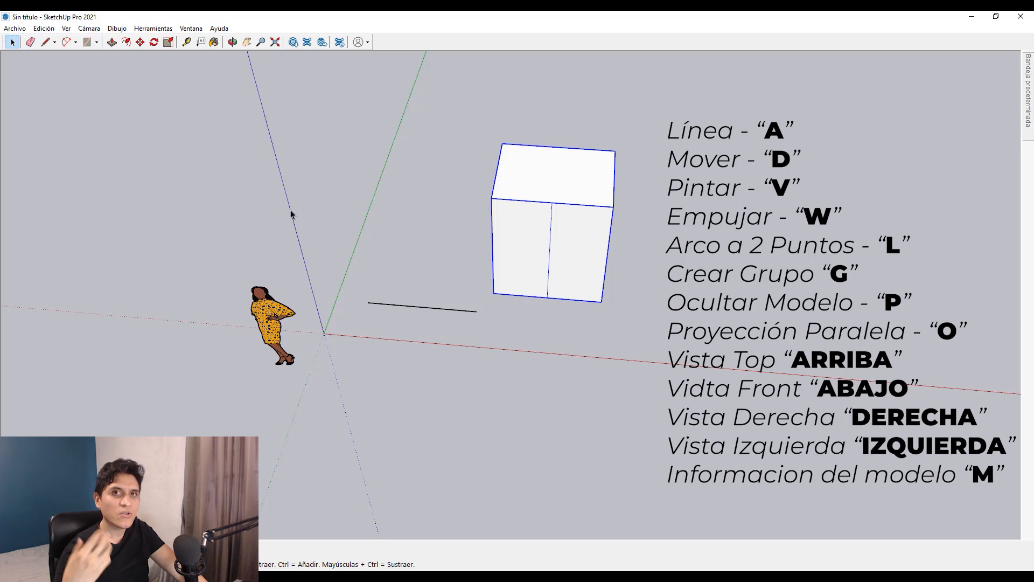
Delete the grouped box and the loose line, leaving only the scale figure
scroll(509, 209, down, 2)
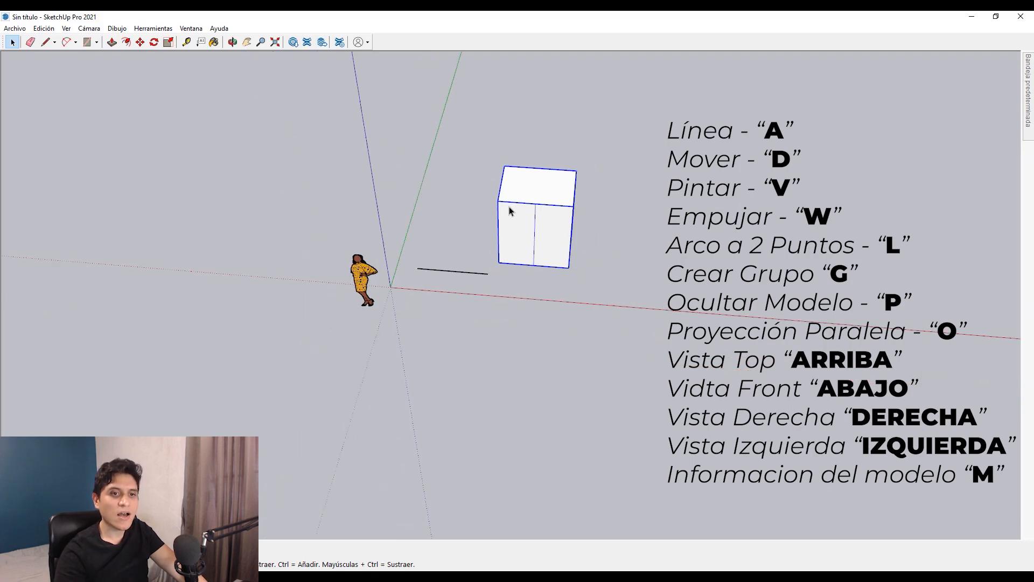
scroll(497, 210, up, 1)
middle_drag(496, 210, 565, 239)
scroll(564, 236, down, 2)
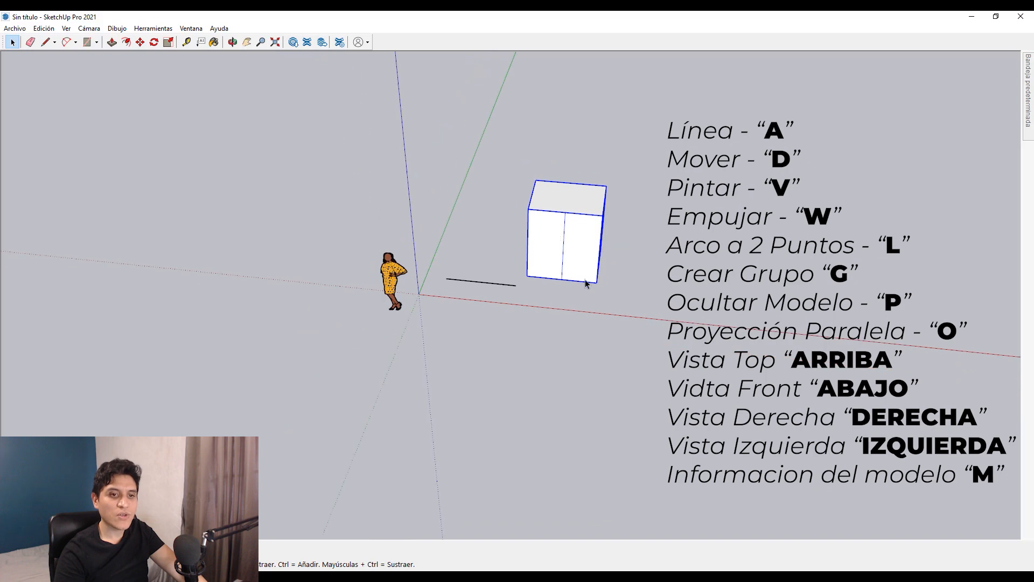
drag(659, 352, 493, 160)
key(Delete)
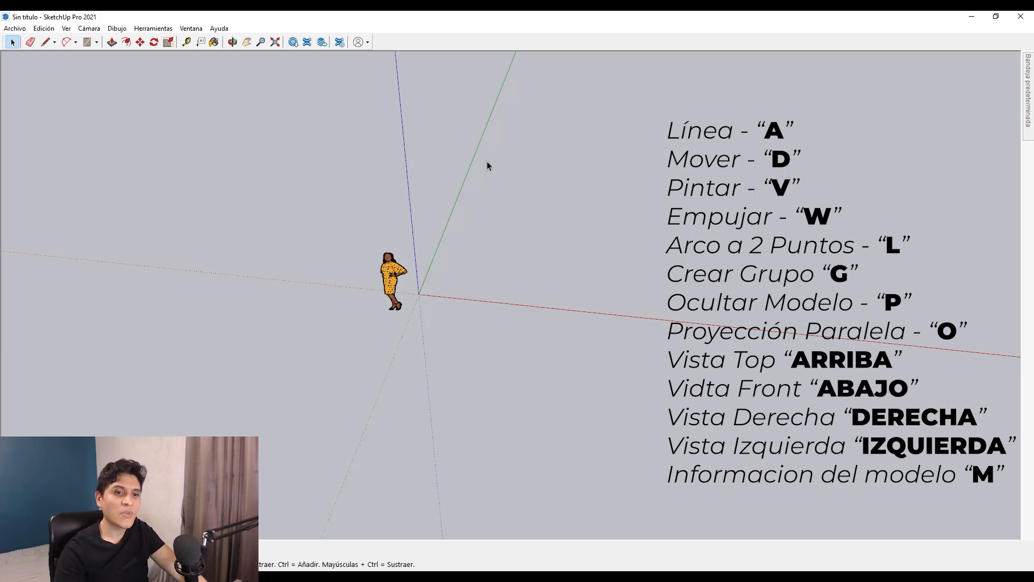
scroll(551, 241, down, 3)
middle_drag(552, 240, 488, 241)
key(a)
key(space)
middle_drag(550, 247, 555, 238)
key(a)
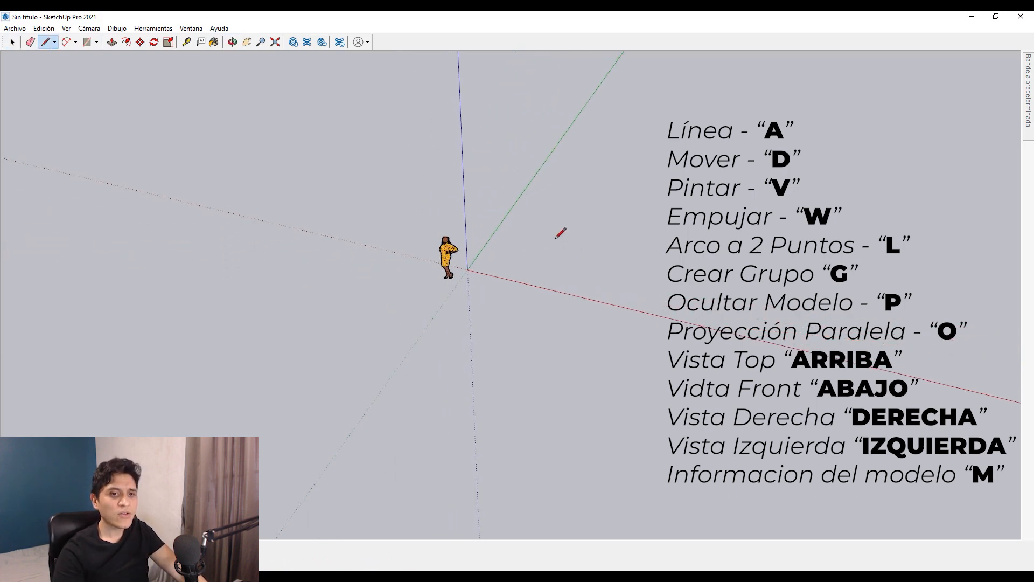
key(space)
Switch to the top view and the front view, toggle parallel projection and return to an angled view
middle_drag(415, 264, 585, 295)
key(Up)
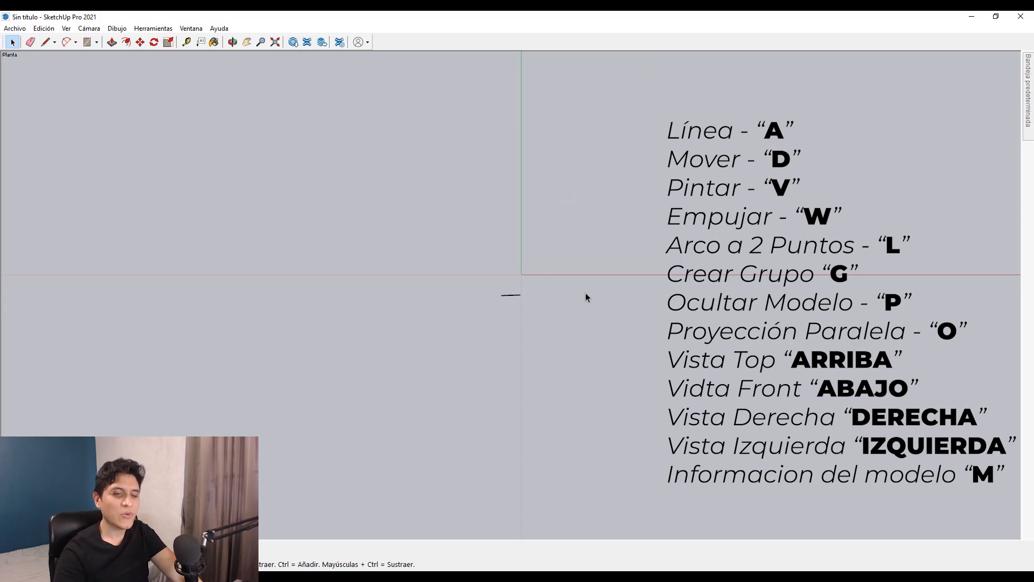
key(Down)
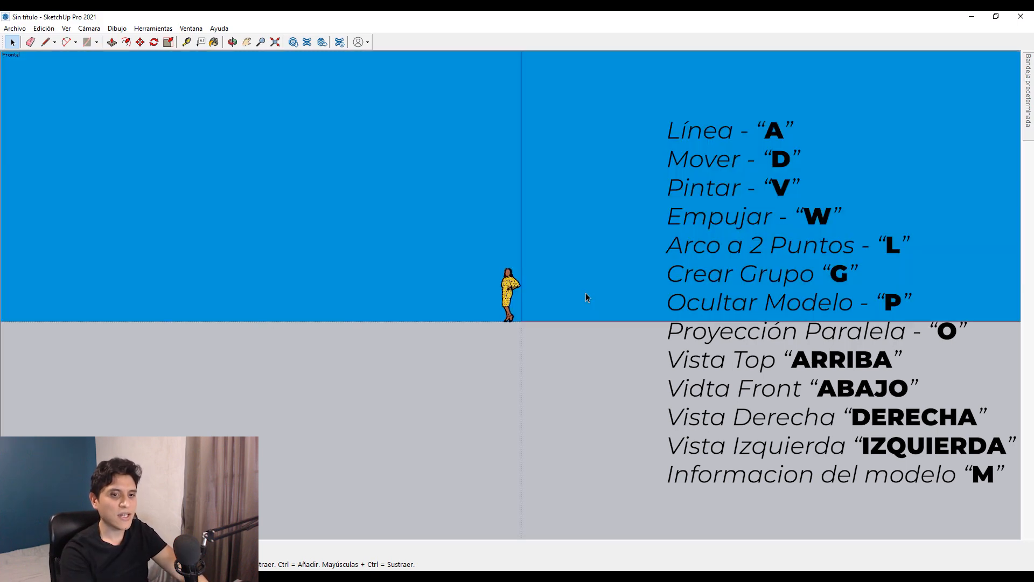
key(o)
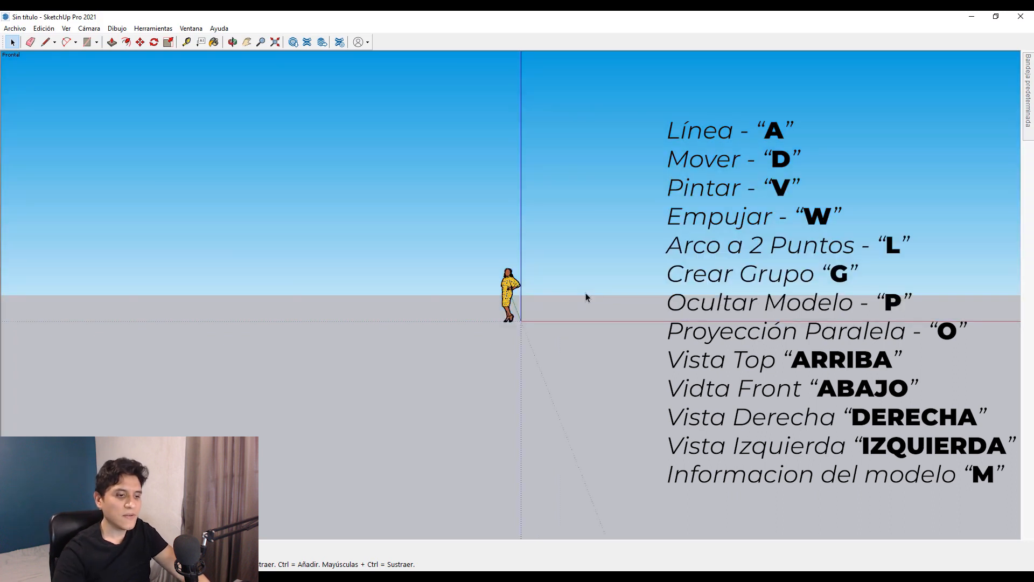
middle_drag(586, 292, 554, 377)
key(space)
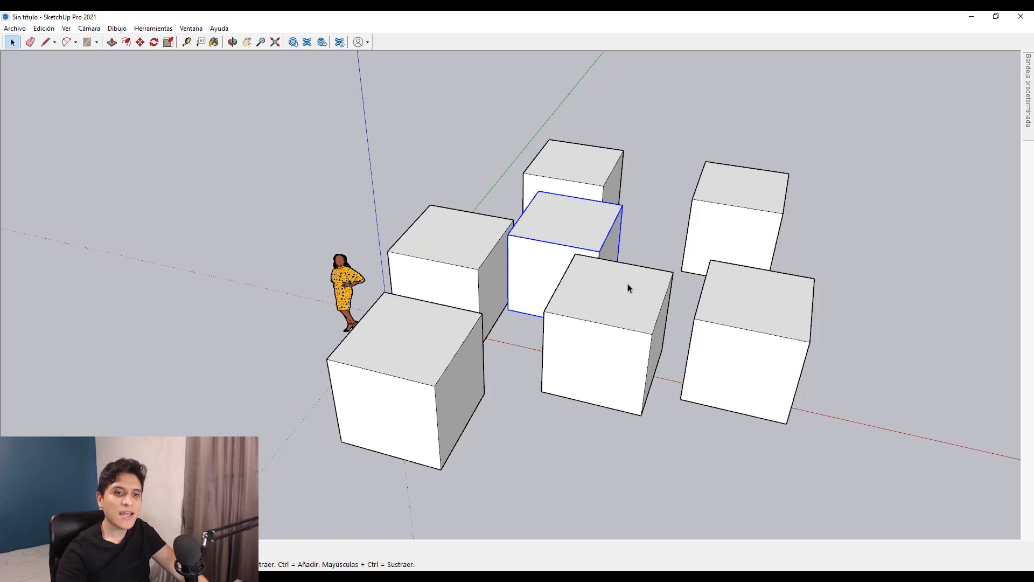
middle_drag(603, 247, 525, 325)
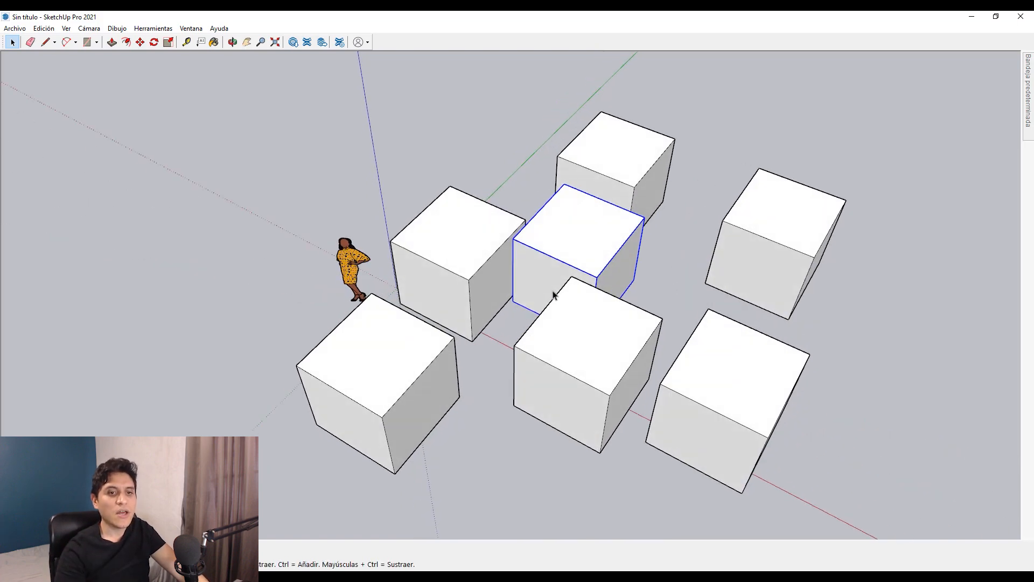
scroll(555, 295, down, 1)
middle_drag(557, 295, 633, 269)
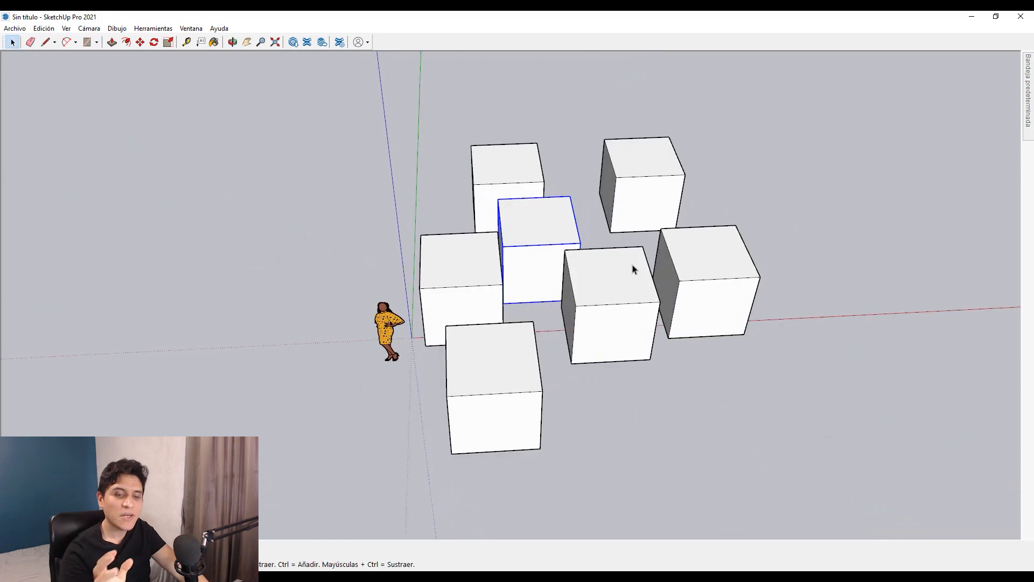
middle_drag(504, 264, 486, 228)
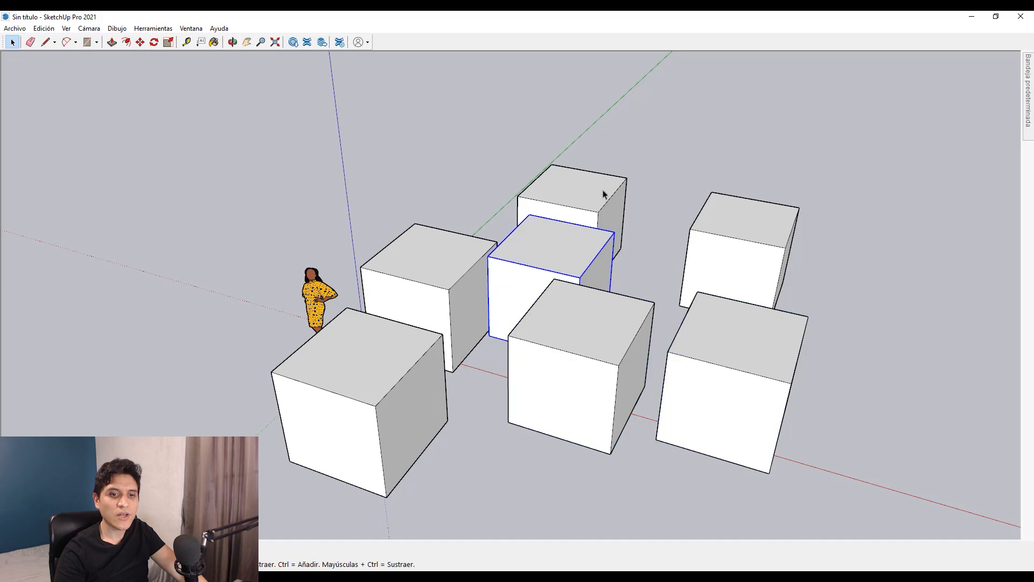
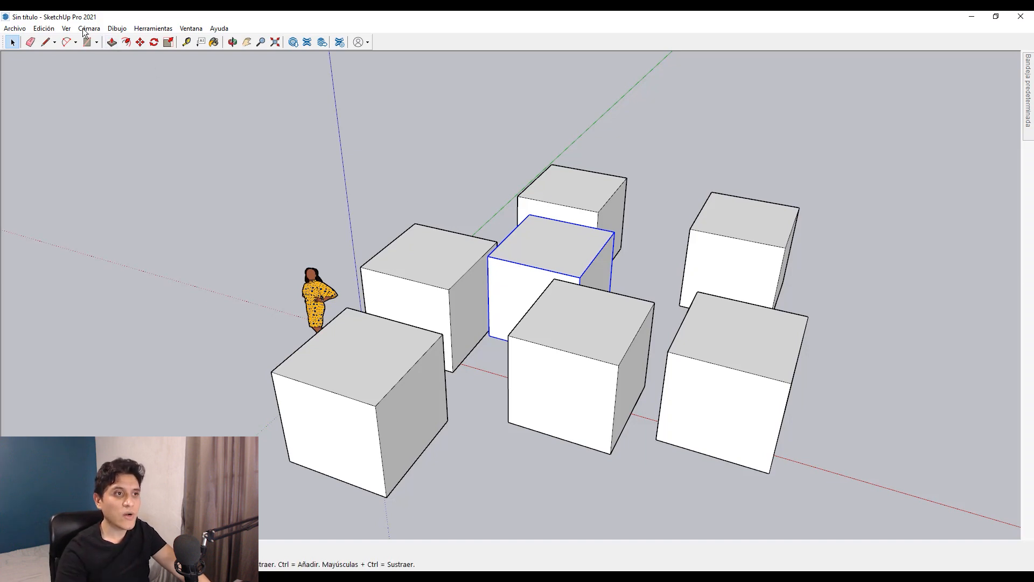
Look up the component editing option Ocultar el resto del modelo and its assigned shortcut
click(66, 29)
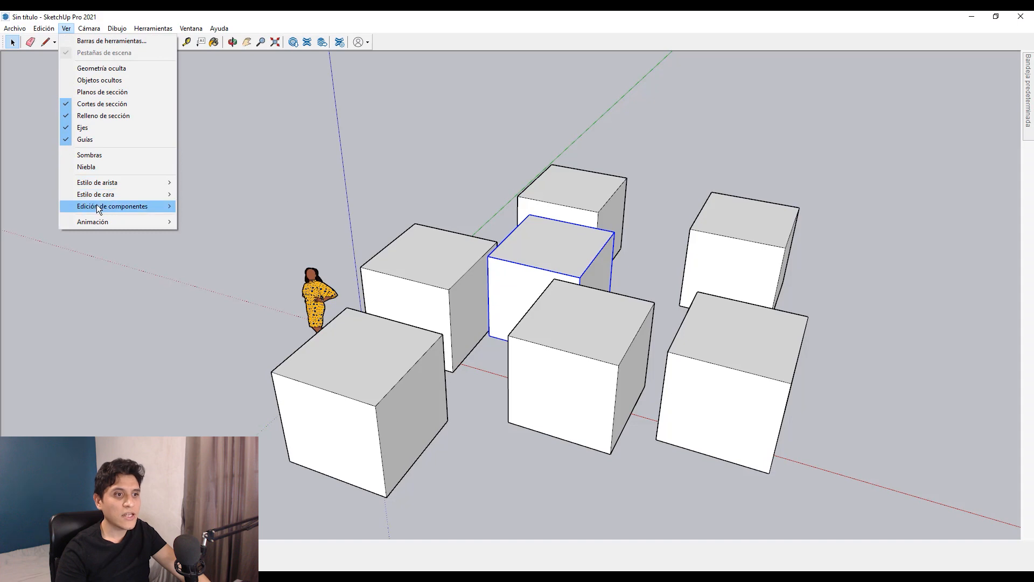
mouse_move(124, 206)
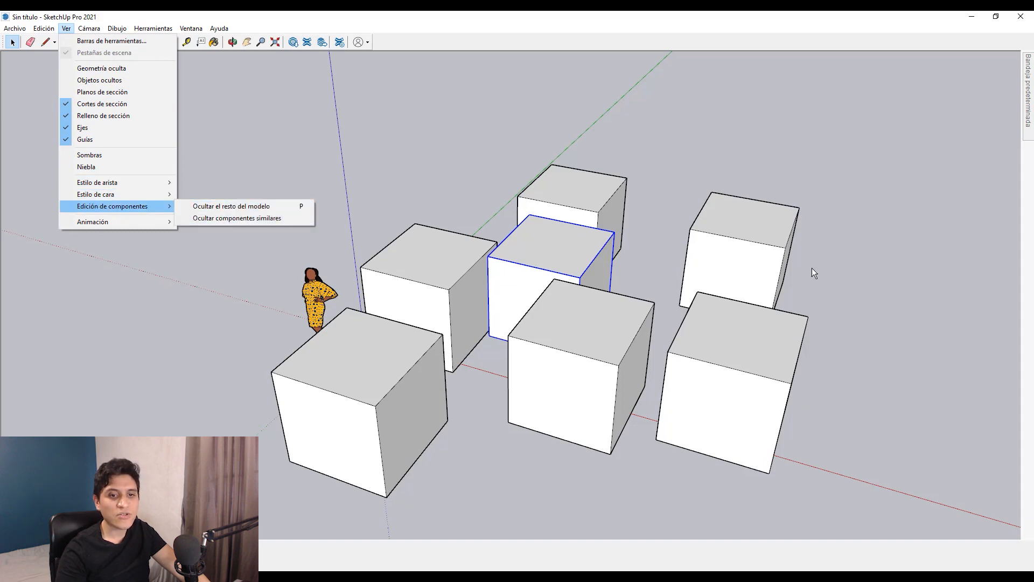
click(663, 303)
Open the middle box's group for editing and hide the rest of the model
middle_drag(620, 265, 551, 300)
click(551, 300)
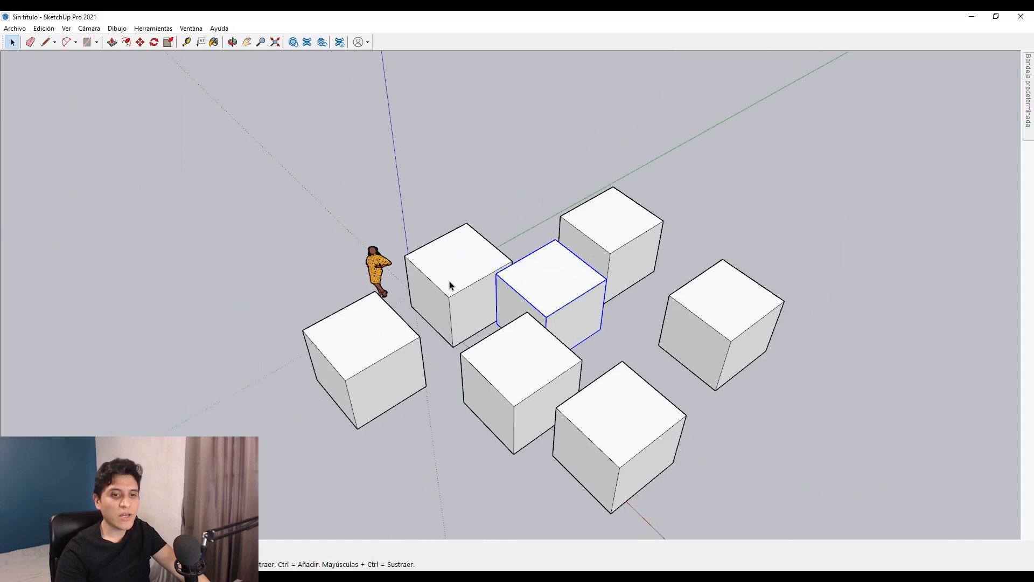
double_click(544, 288)
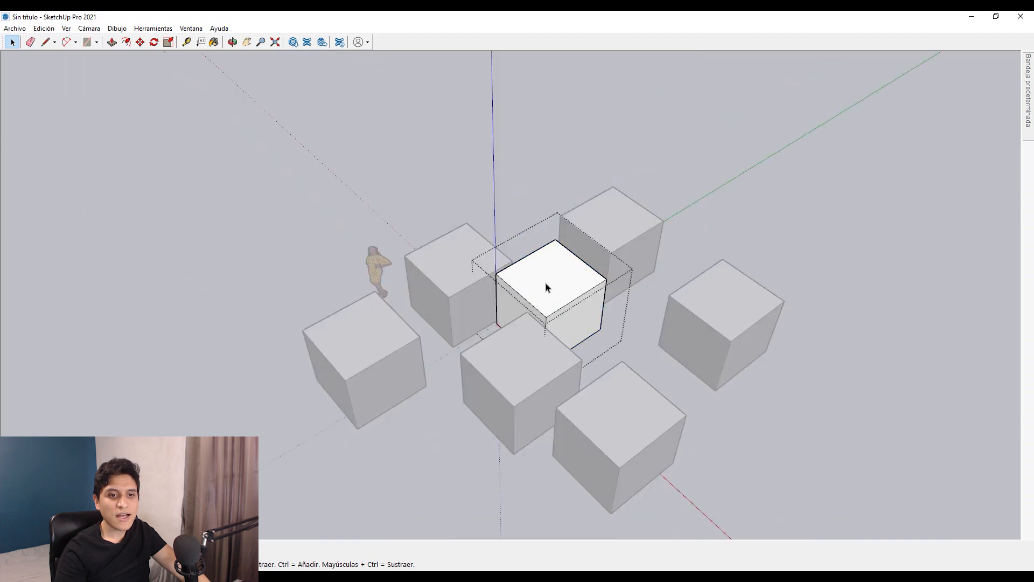
middle_drag(546, 288, 510, 286)
scroll(522, 288, up, 6)
scroll(673, 137, down, 6)
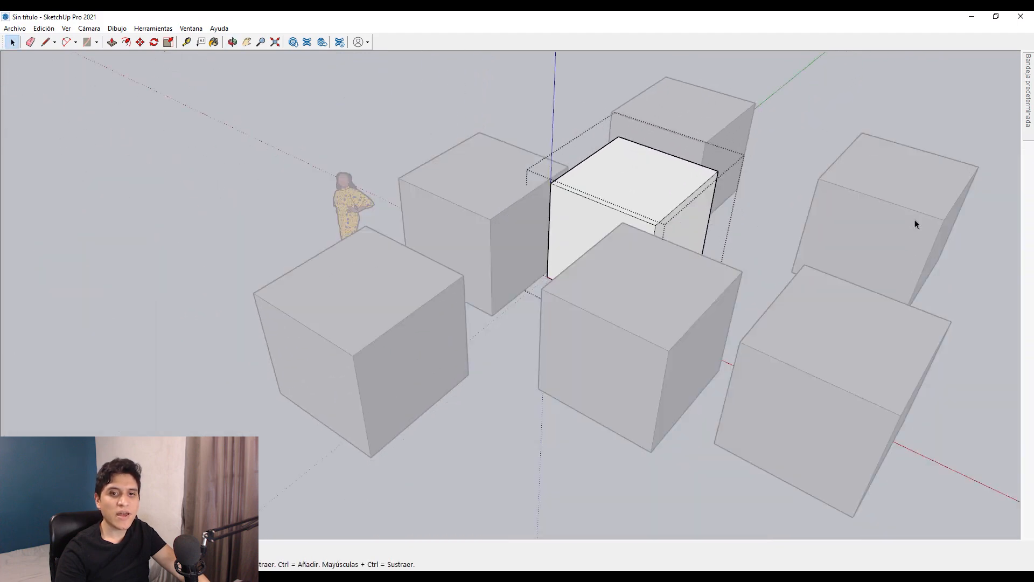
middle_drag(819, 252, 624, 269)
middle_drag(625, 269, 747, 214)
key(i)
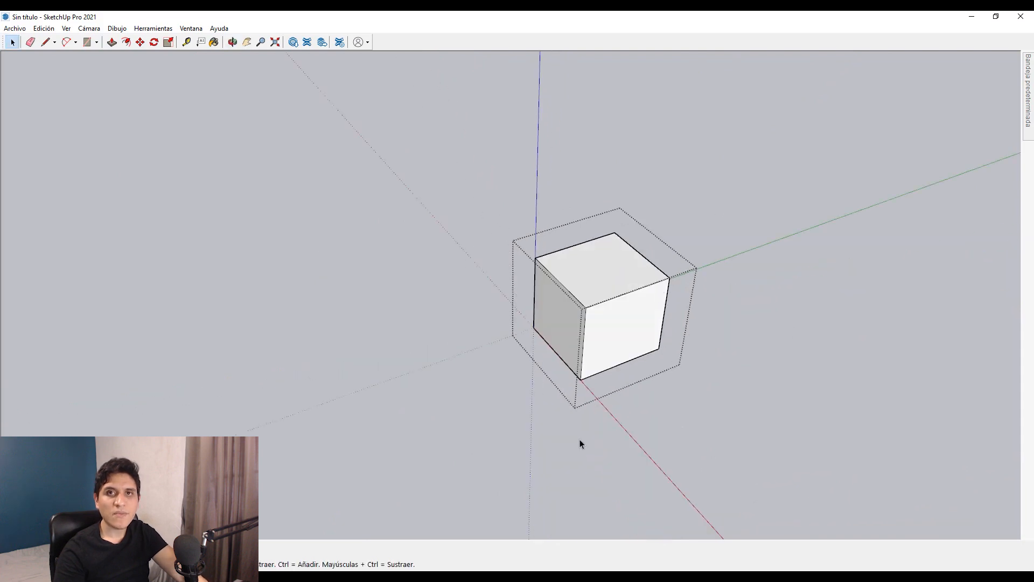
scroll(559, 323, up, 3)
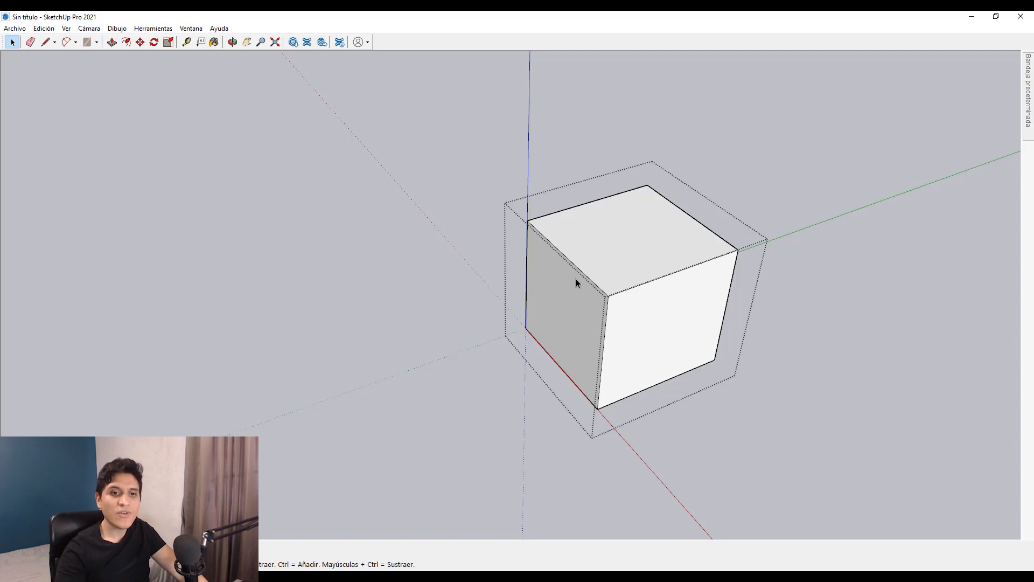
Open several of the boxes' groups one after another to view each in isolation, closing each group again
middle_drag(629, 235, 580, 292)
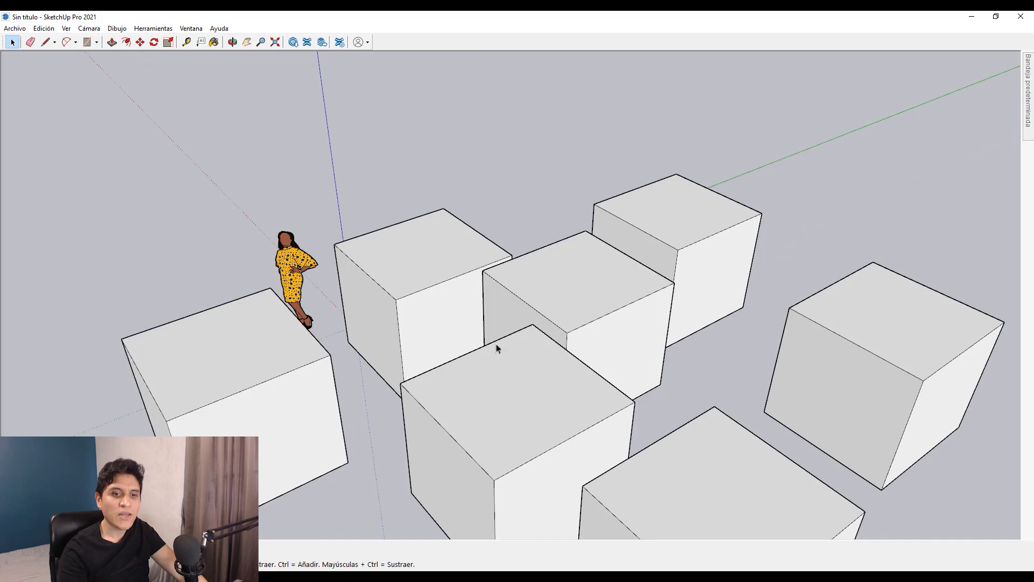
scroll(634, 358, down, 5)
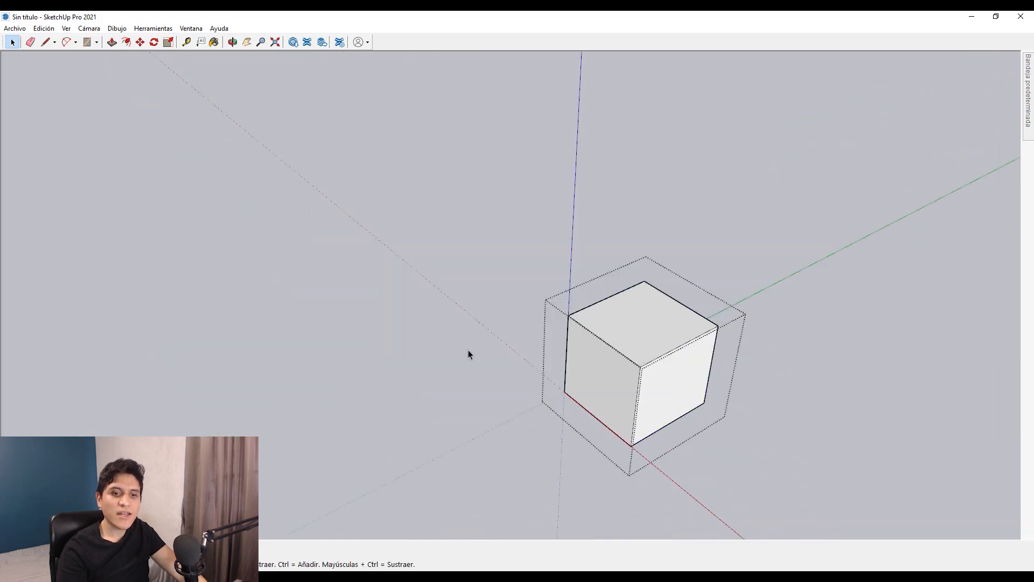
click(743, 208)
double_click(763, 246)
click(816, 374)
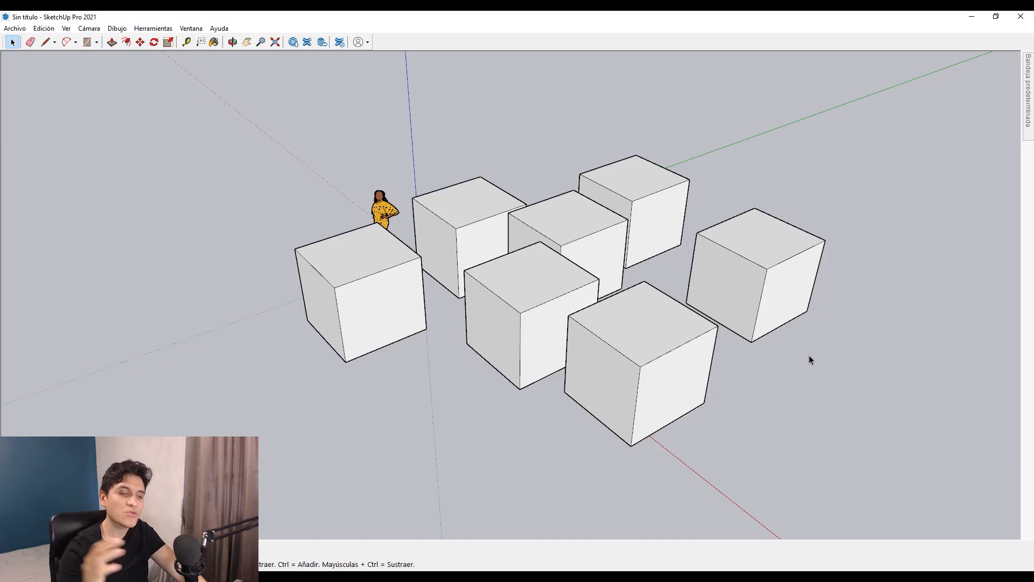
middle_drag(794, 351, 577, 270)
scroll(508, 231, up, 3)
double_click(595, 202)
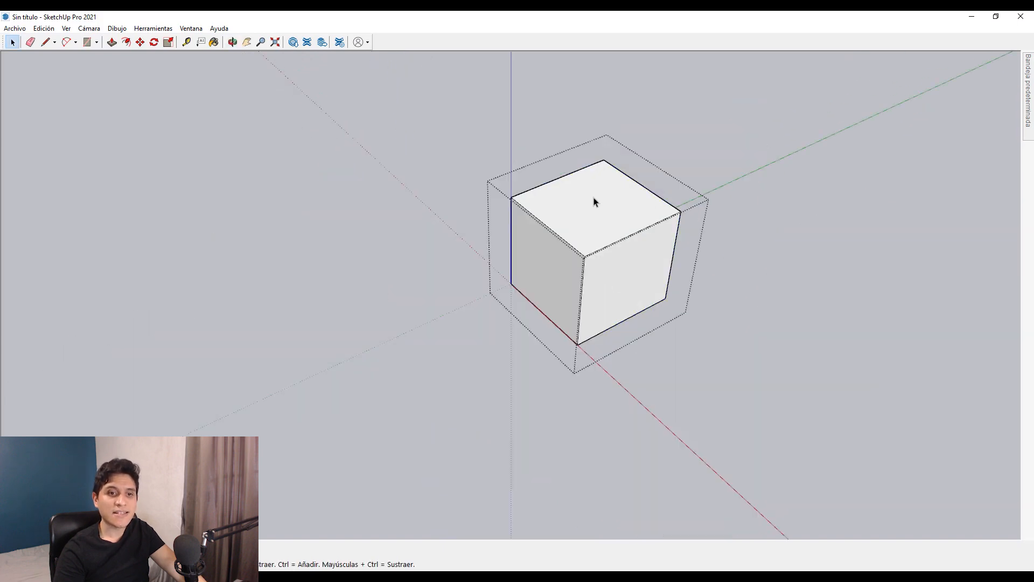
click(555, 362)
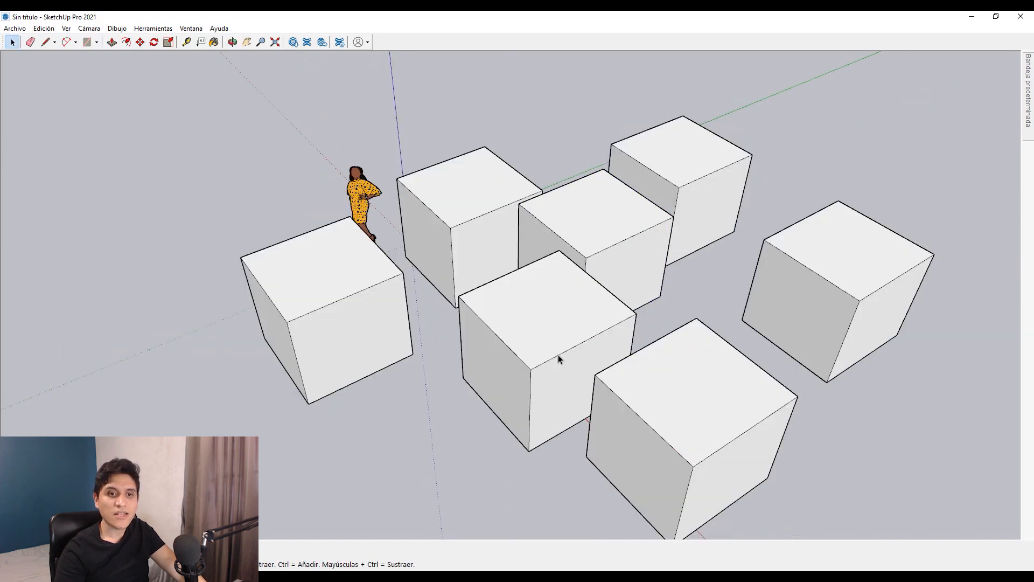
Open the middle box's group, show the rest of the model again while editing, and close the group
scroll(495, 423, down, 3)
middle_drag(498, 423, 569, 401)
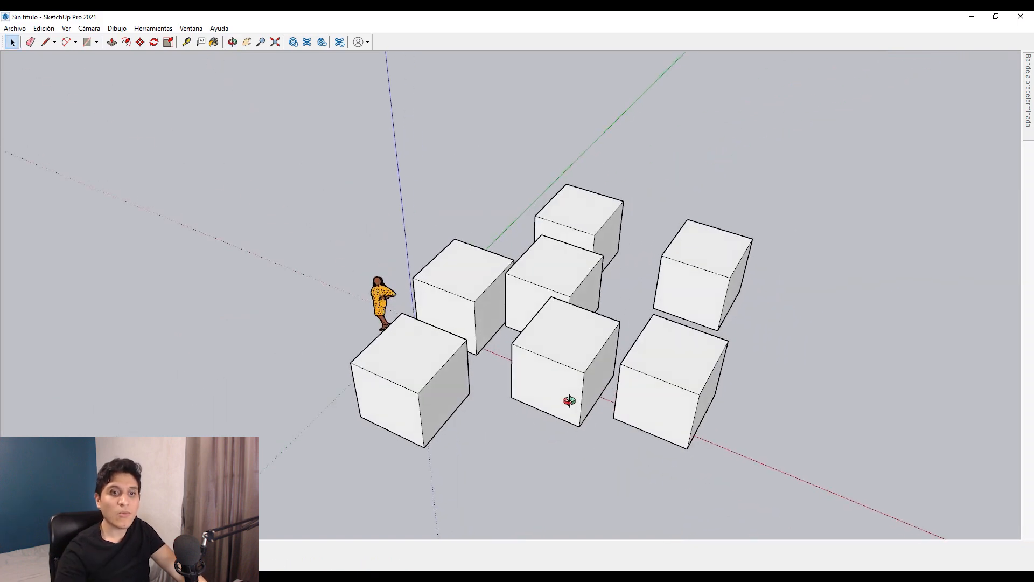
double_click(532, 288)
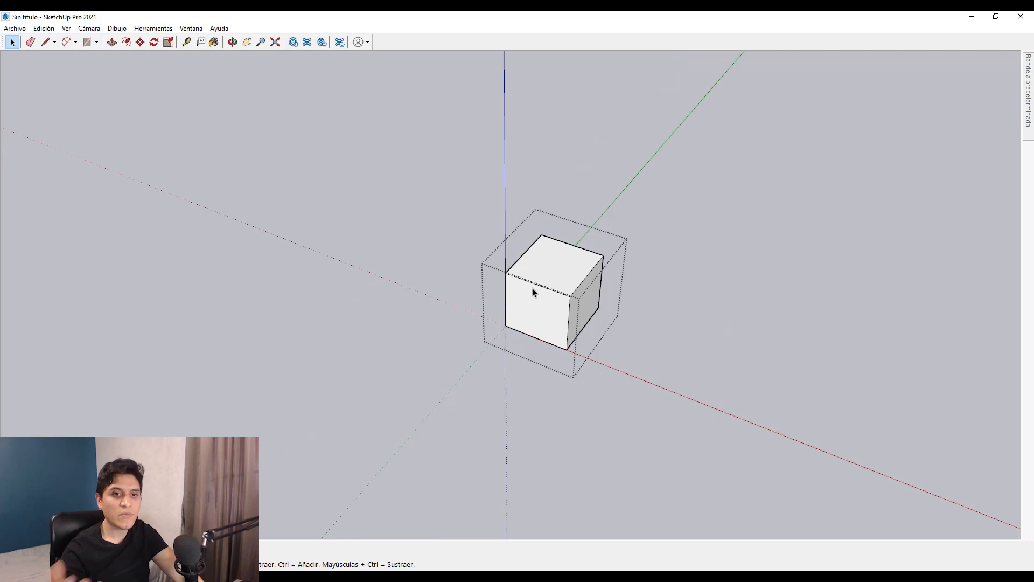
key(i)
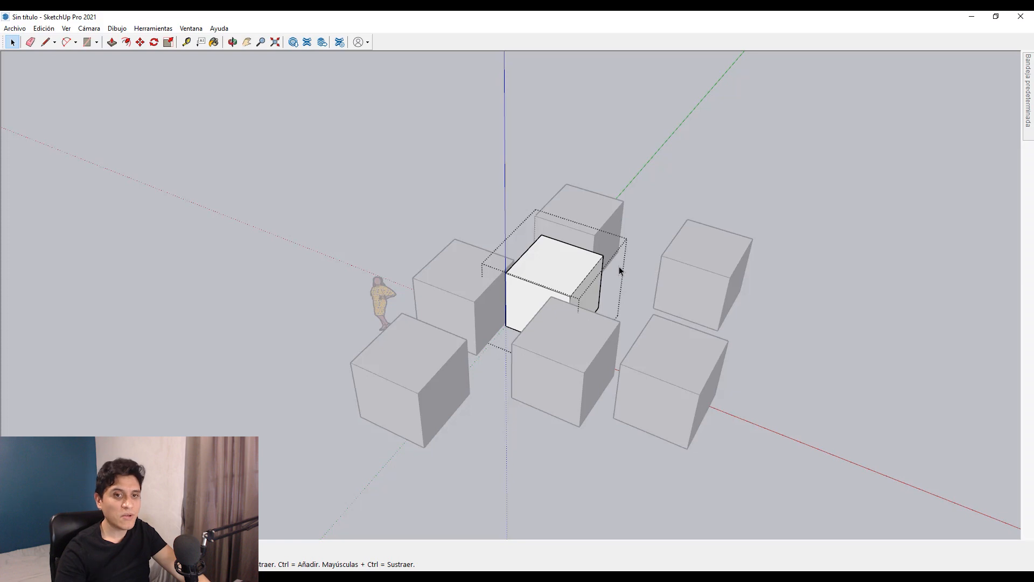
middle_drag(607, 267, 573, 272)
click(666, 305)
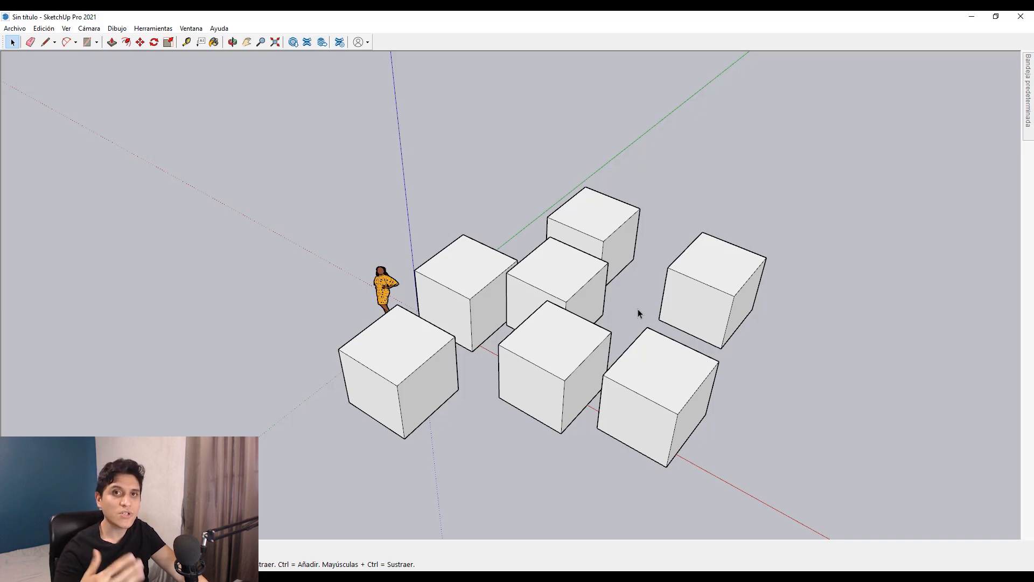
mouse_move(638, 313)
middle_down()
mouse_move(581, 294)
mouse_move(576, 225)
middle_up()
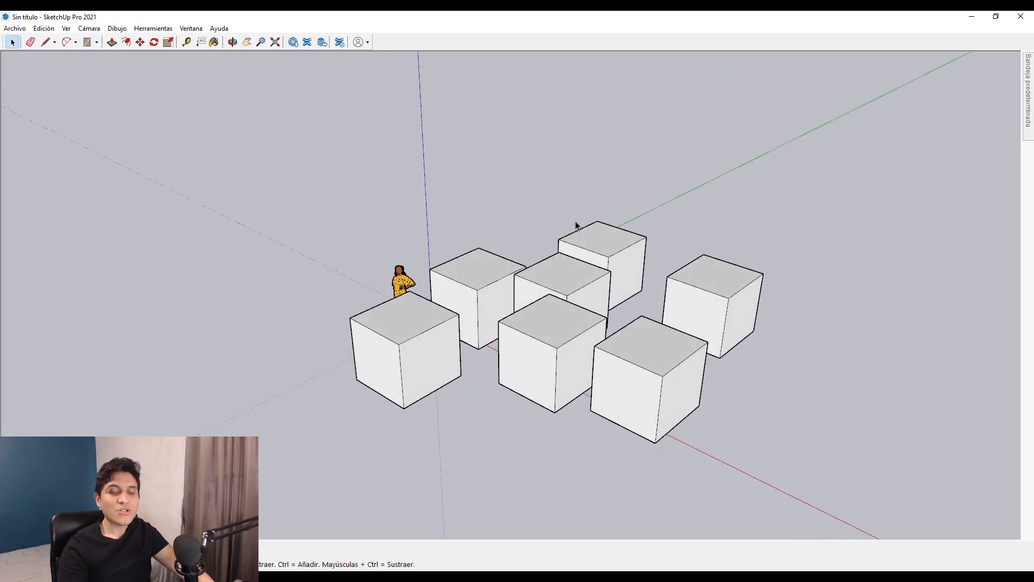